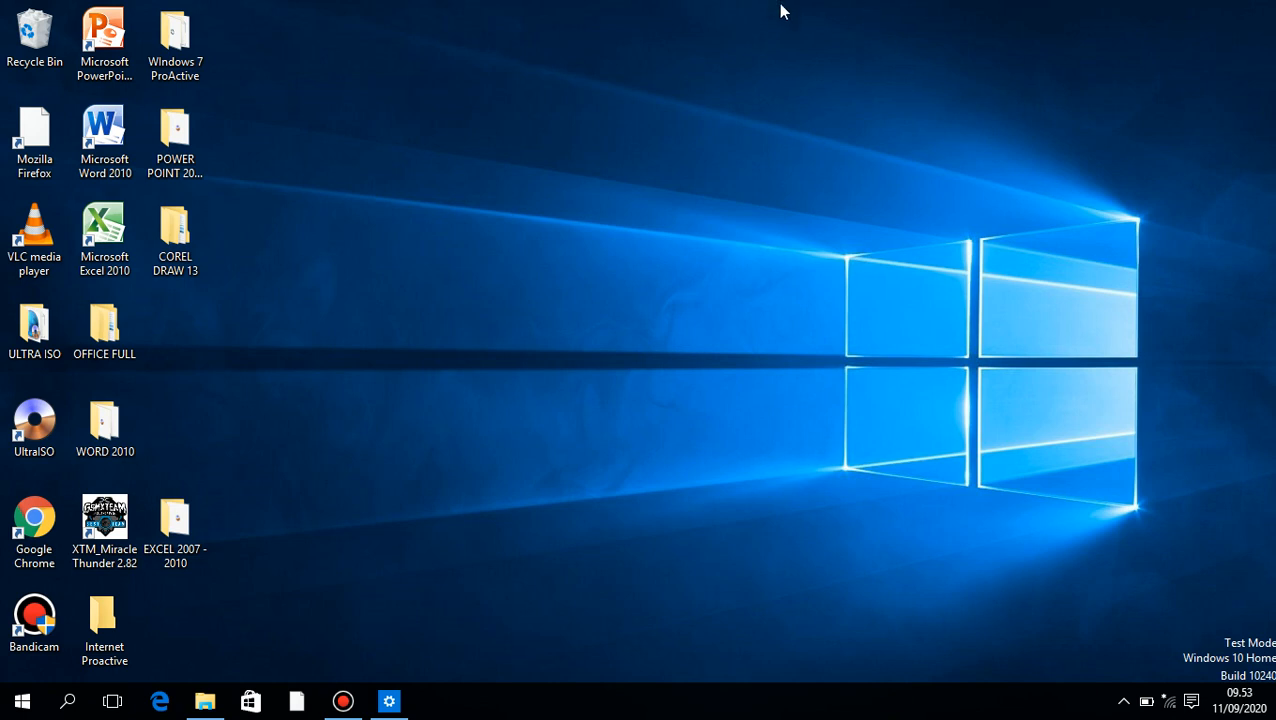
# - Open Microsoft Excel 2010 with a blank workbook and lower the screen brightness
pyautogui.doubleClick(115, 232)
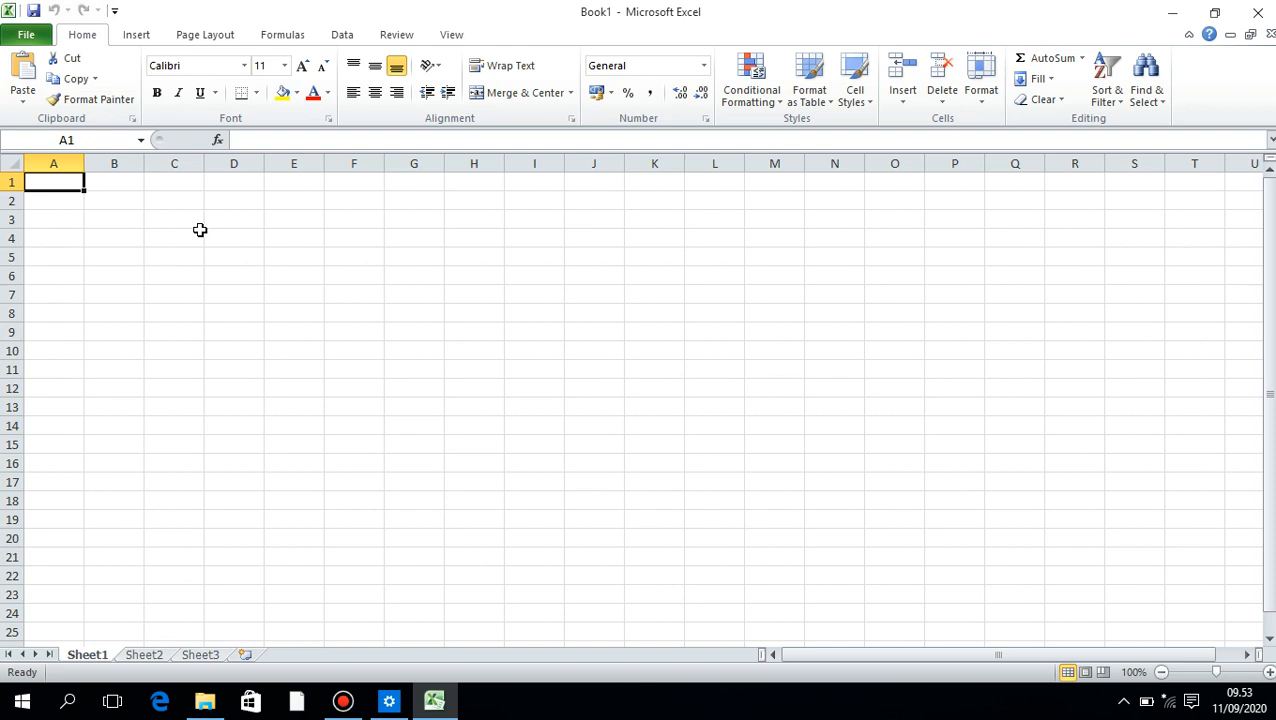
pyautogui.press('XF86MonBrightnessDown')
pyautogui.press('XF86MonBrightnessDown')
pyautogui.press('XF86MonBrightnessDown')
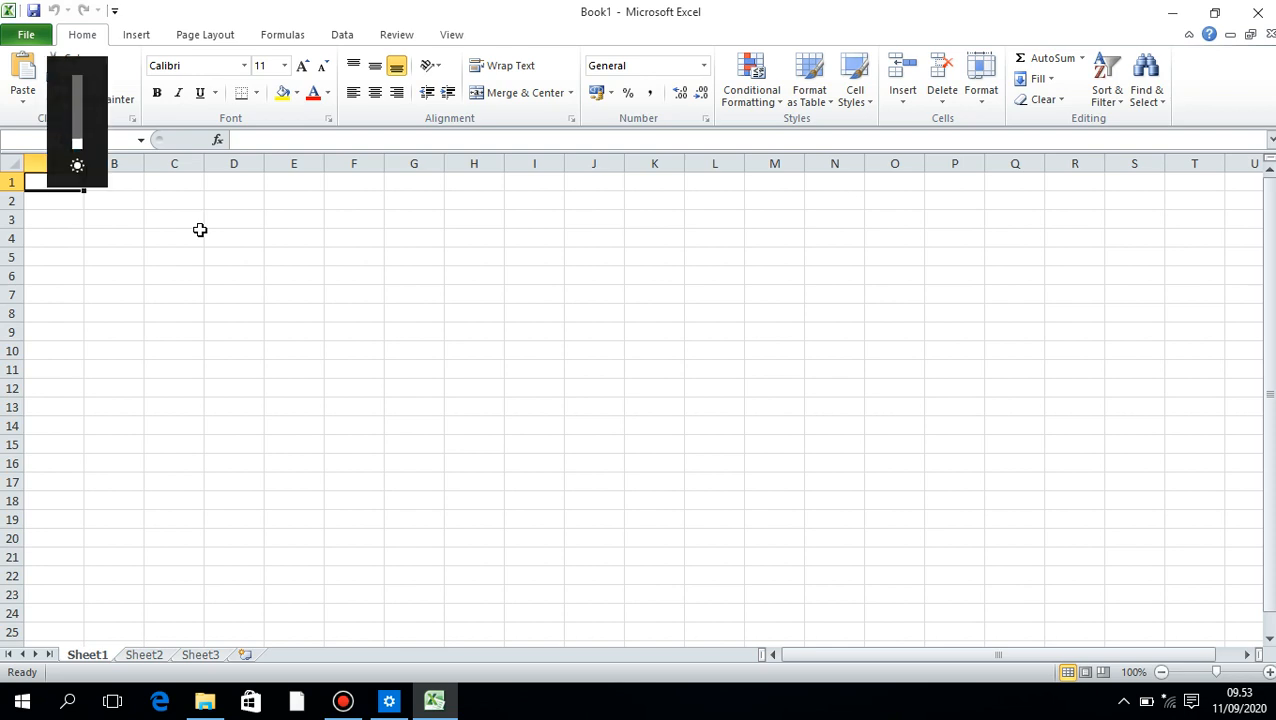
# - Enter the title DAFTAR NILAI UJIAN KOMPUTER in cell A4
pyautogui.moveTo(108, 250); pyautogui.dragTo(73, 241)
pyautogui.click(58, 240)
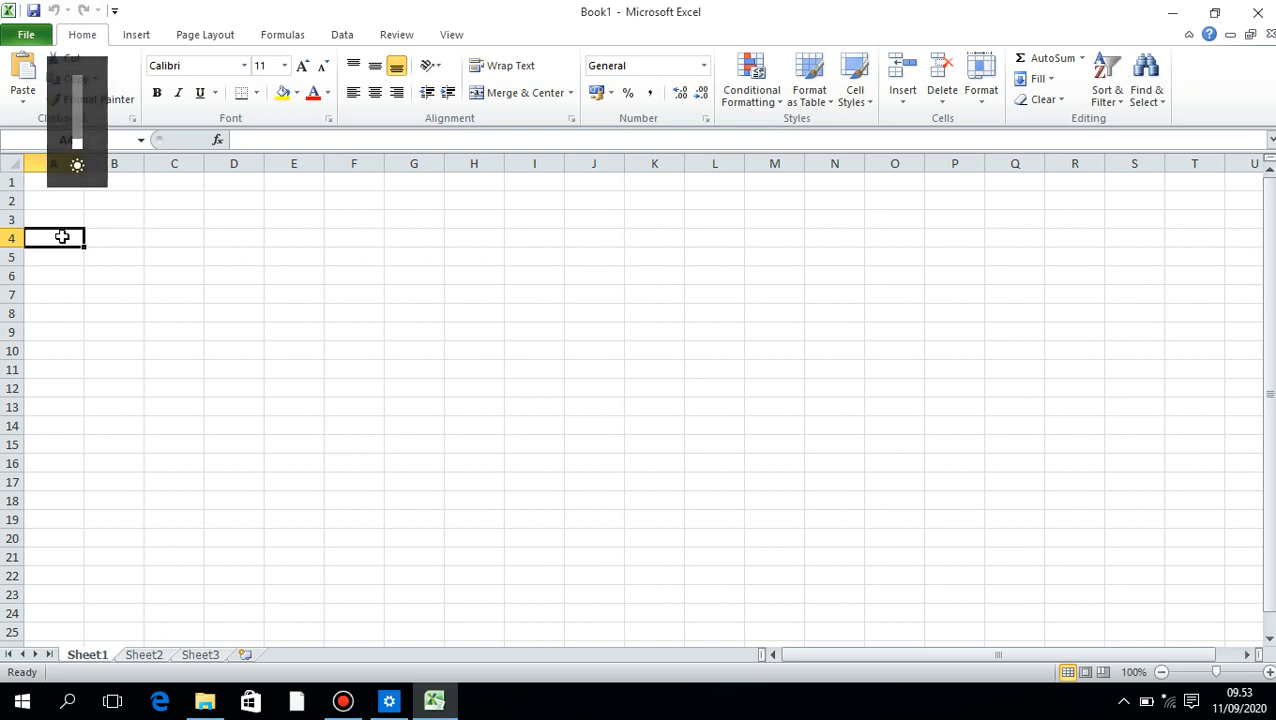
pyautogui.write('daf')
pyautogui.press('BackSpace')
pyautogui.press('BackSpace')
pyautogui.press('BackSpace')
pyautogui.write('DAT')
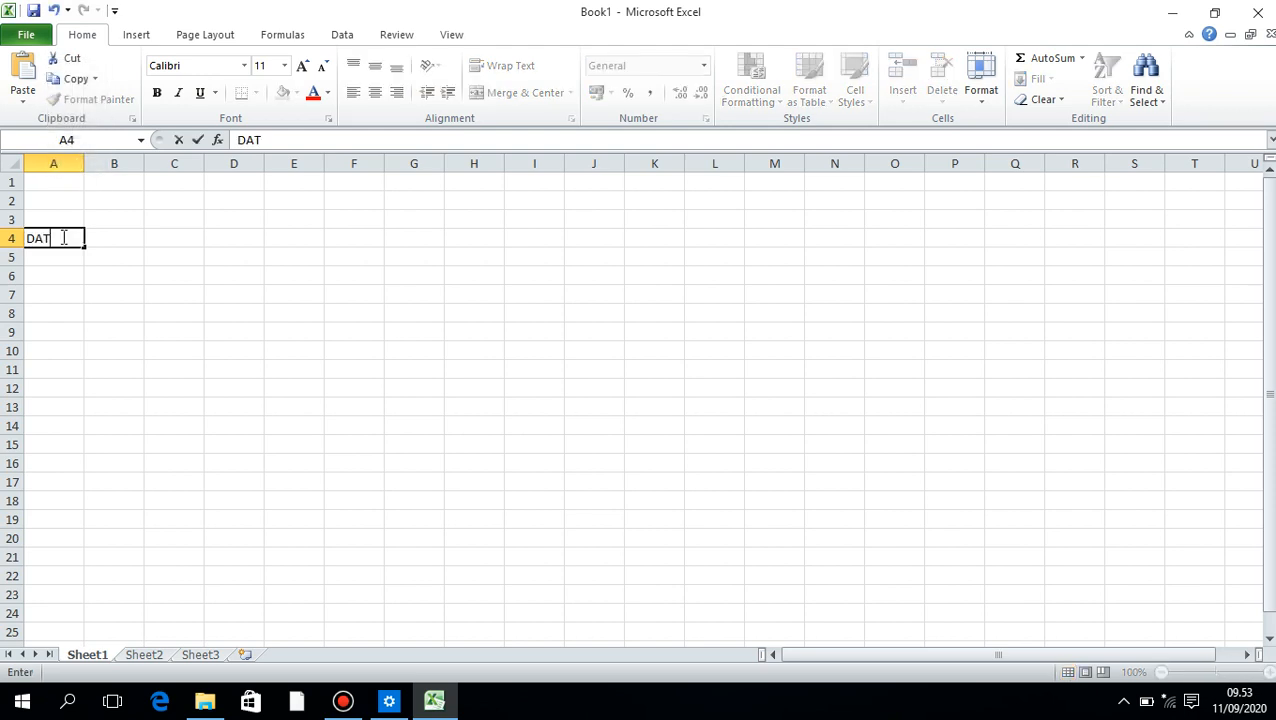
pyautogui.press('BackSpace')
pyautogui.write('FTAR NILAI UJIAN')
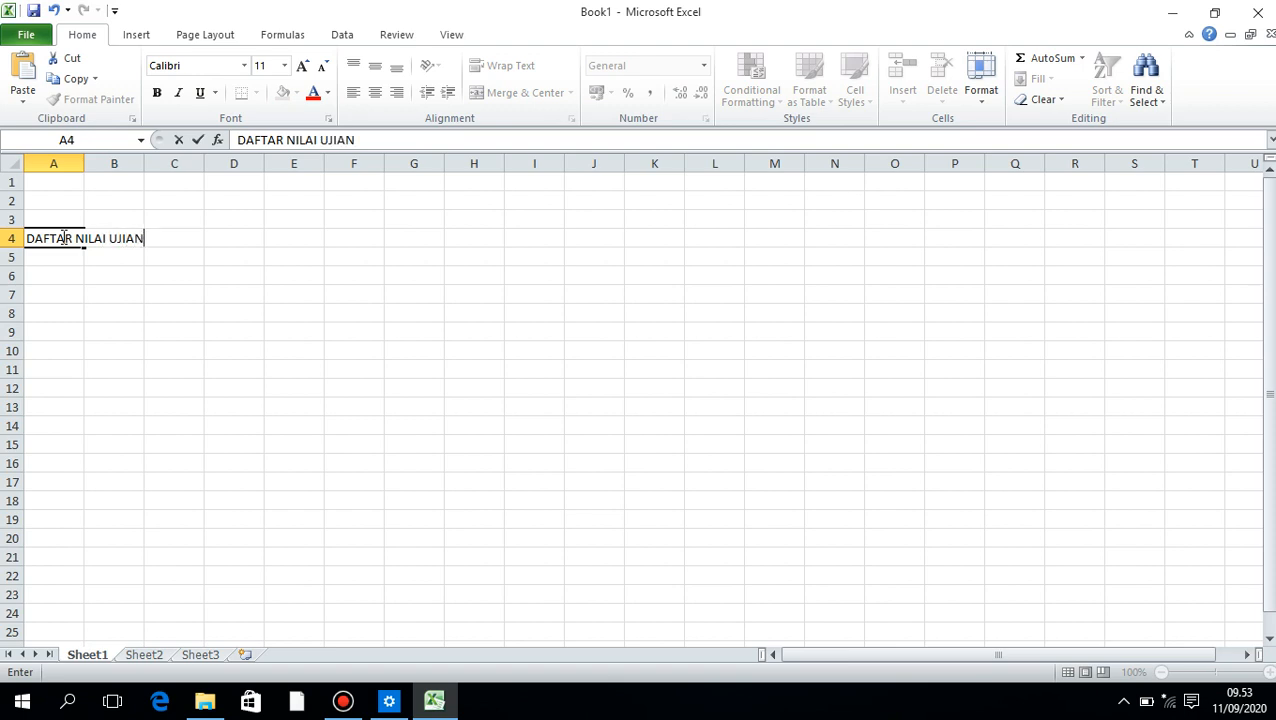
pyautogui.write(' KOMPUTER')
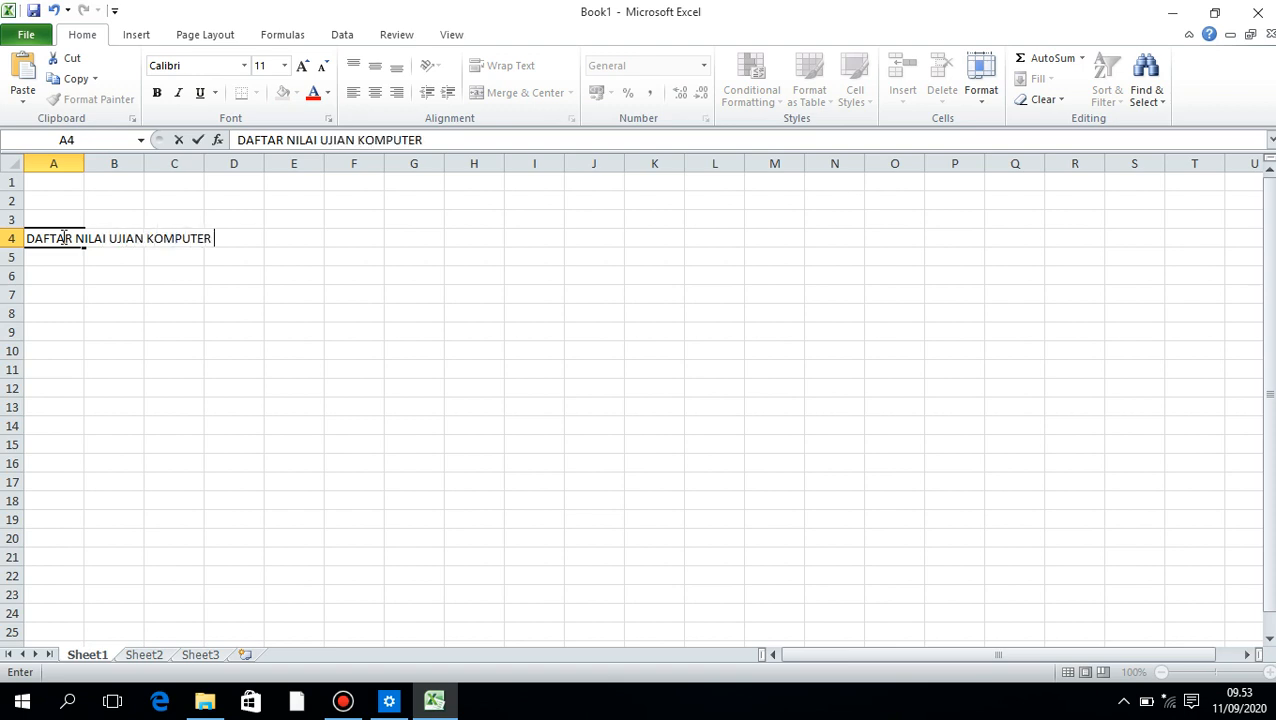
pyautogui.press('Return')
# - Enter the subtitle KELAS 2 in cell A5, directly beneath the title
pyautogui.write('KELAS 2')
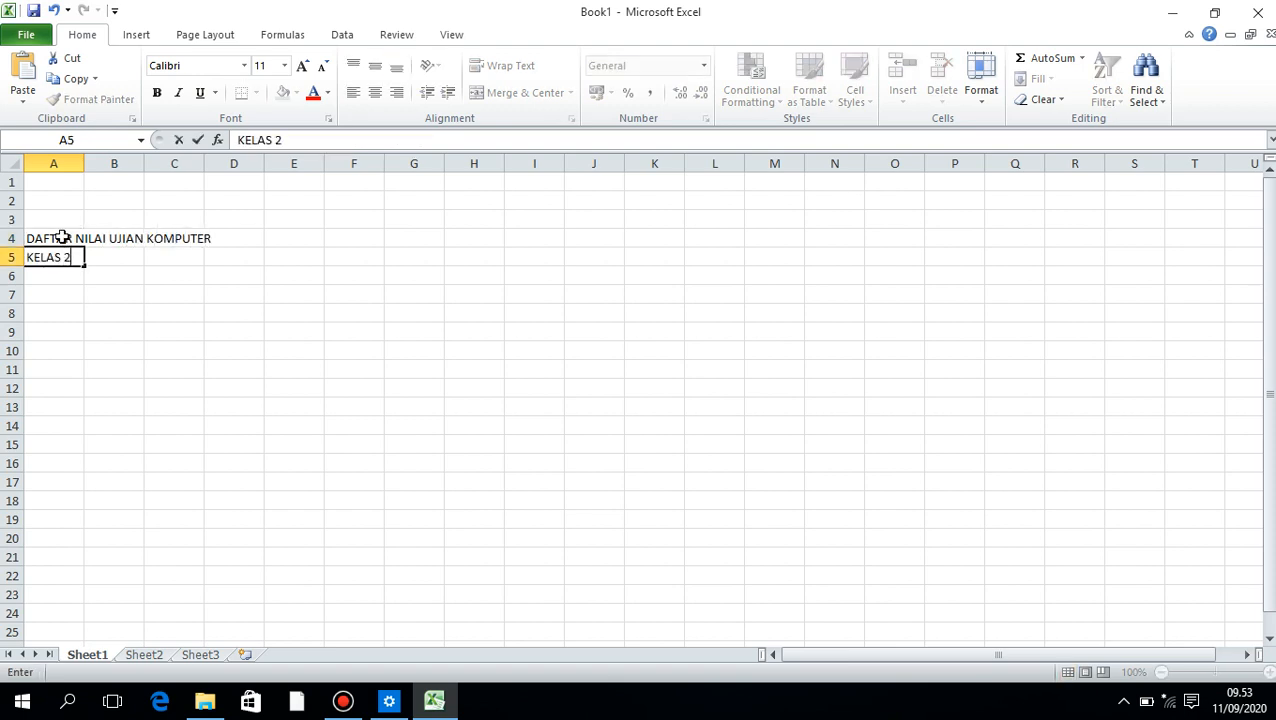
pyautogui.press('Return')
pyautogui.press('Return')
pyautogui.press('Return')
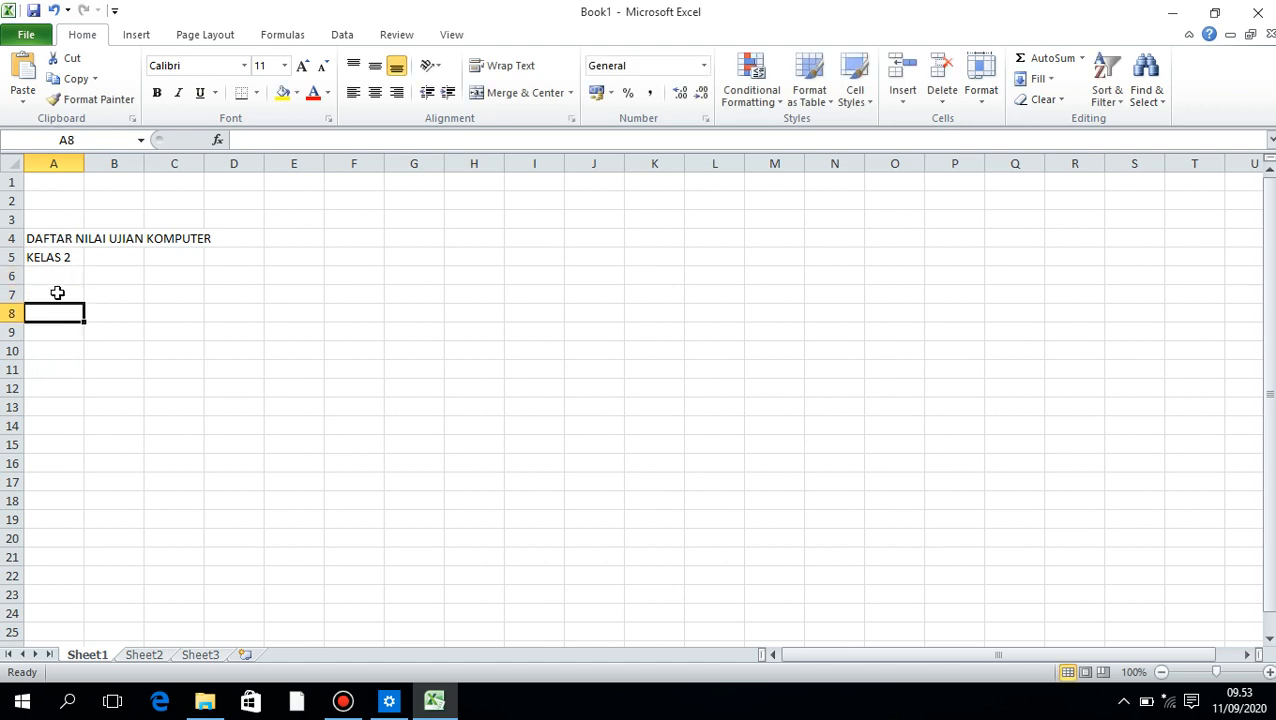
# - Merge and center A7:A8, extend that merge to B7:B8, and merge and center C7:D7 for the table header
pyautogui.moveTo(57, 292); pyautogui.dragTo(57, 312)
pyautogui.click(520, 92)
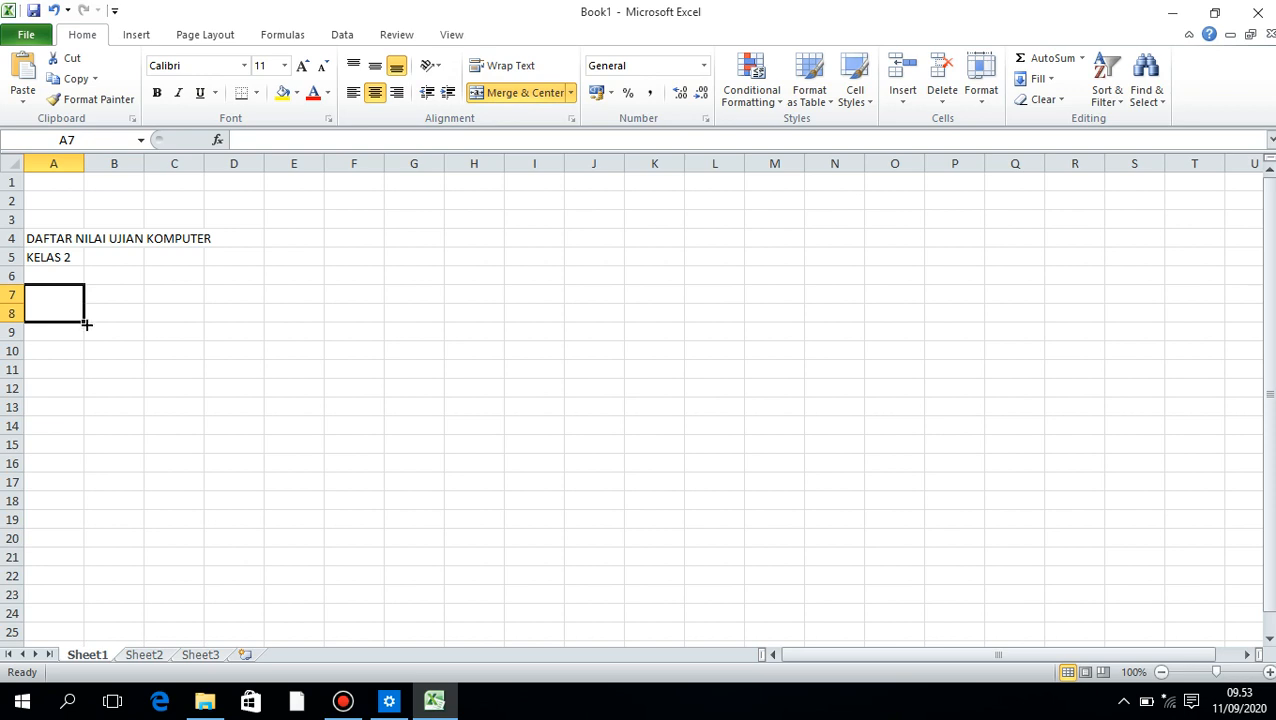
pyautogui.moveTo(87, 324); pyautogui.dragTo(231, 301)
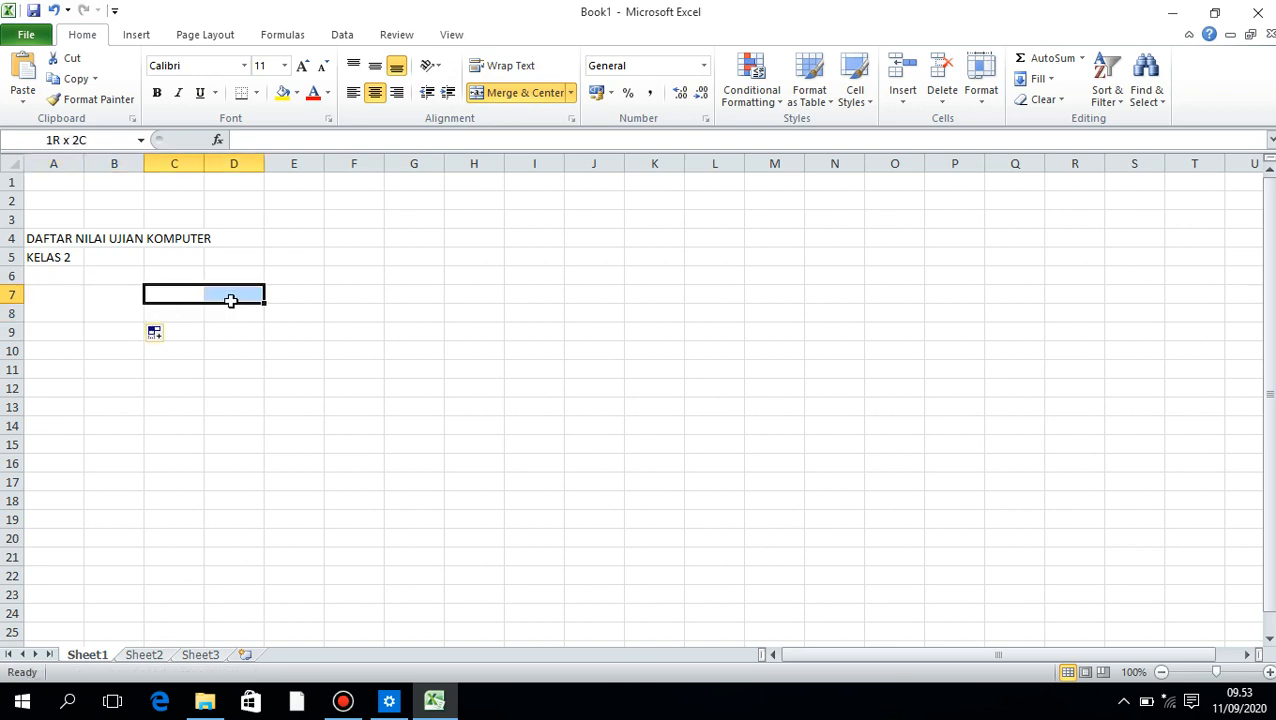
pyautogui.click(500, 92)
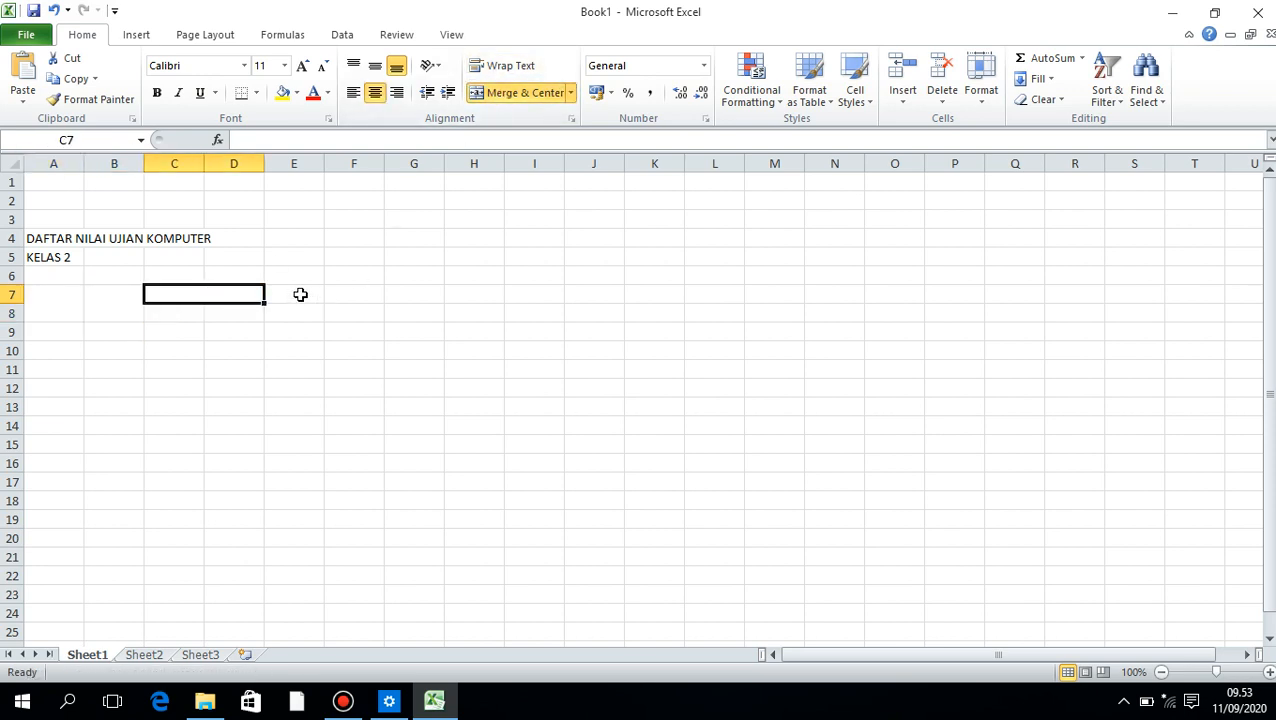
# - Merge and center E7:E8 and fill the same merged format across through H7:H8
pyautogui.moveTo(300, 294); pyautogui.dragTo(297, 316)
pyautogui.click(490, 96)
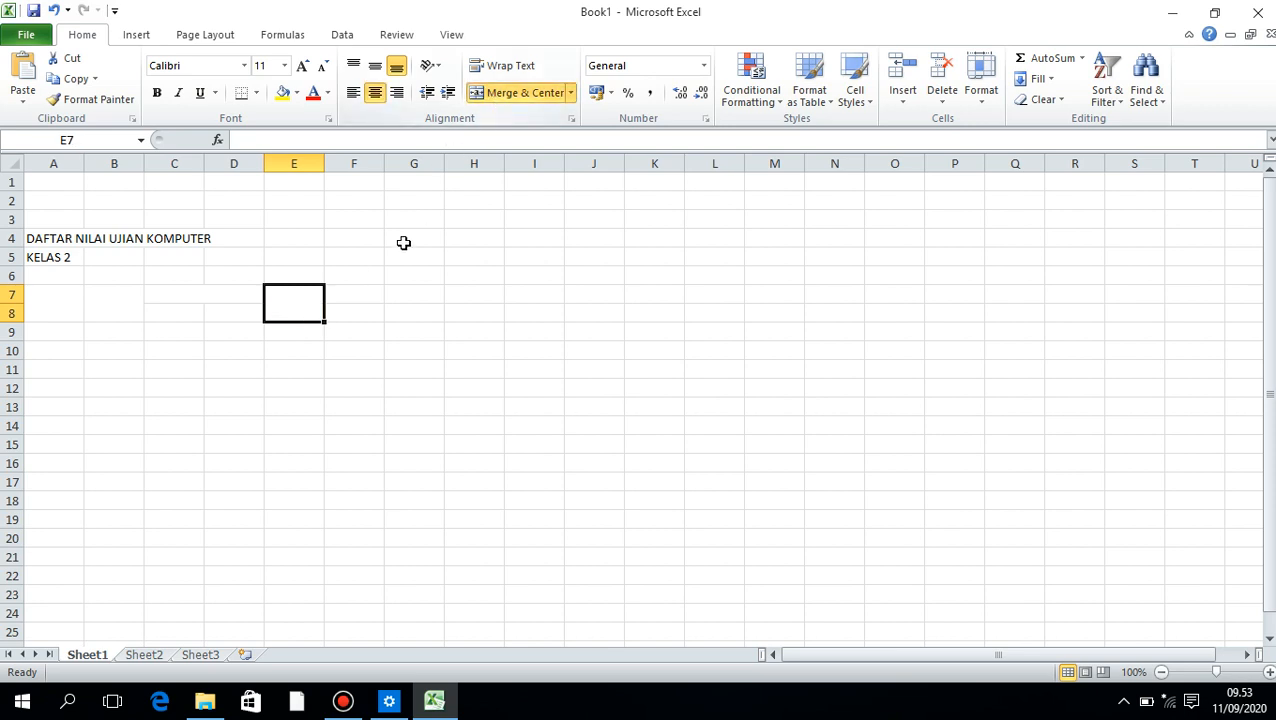
pyautogui.moveTo(328, 325); pyautogui.dragTo(367, 327)
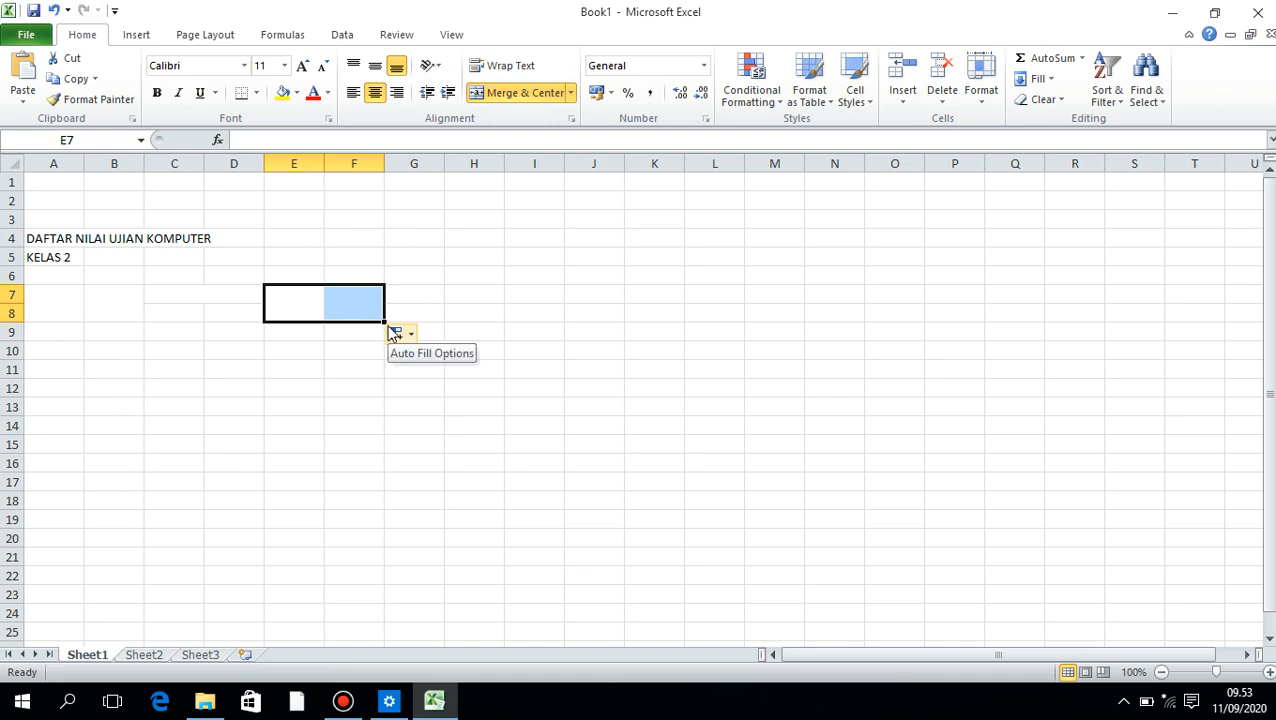
pyautogui.moveTo(386, 323); pyautogui.dragTo(490, 322)
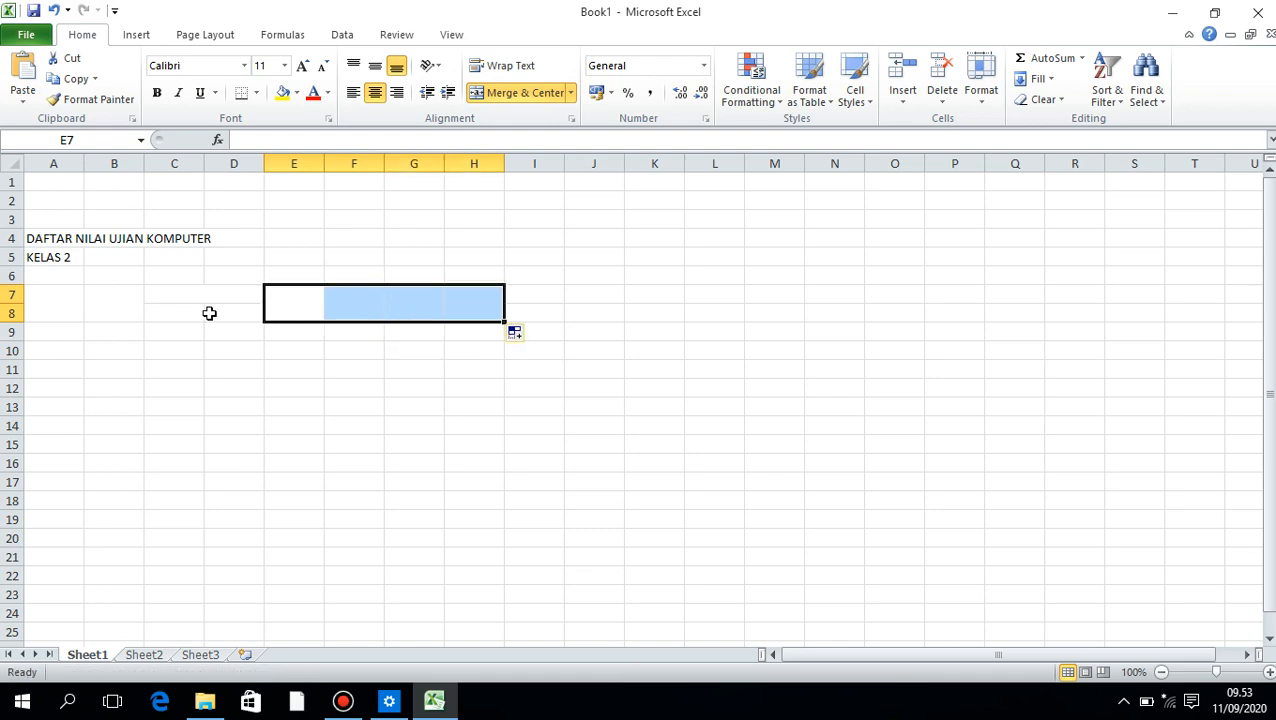
# - Enter the column headings NO in A7, NAMA SISWA in B7 and NILAI in C7
pyautogui.click(74, 297)
pyautogui.write('NO')
pyautogui.press('Tab')
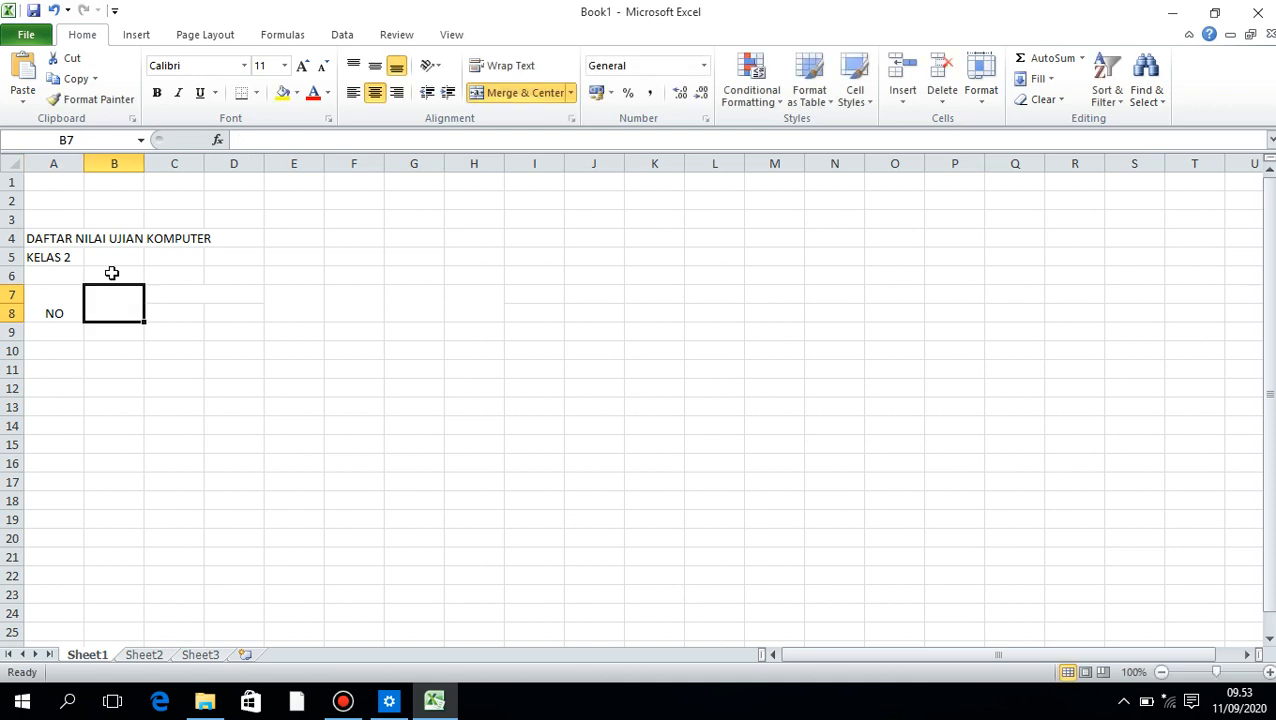
pyautogui.write('NAMA SISWA')
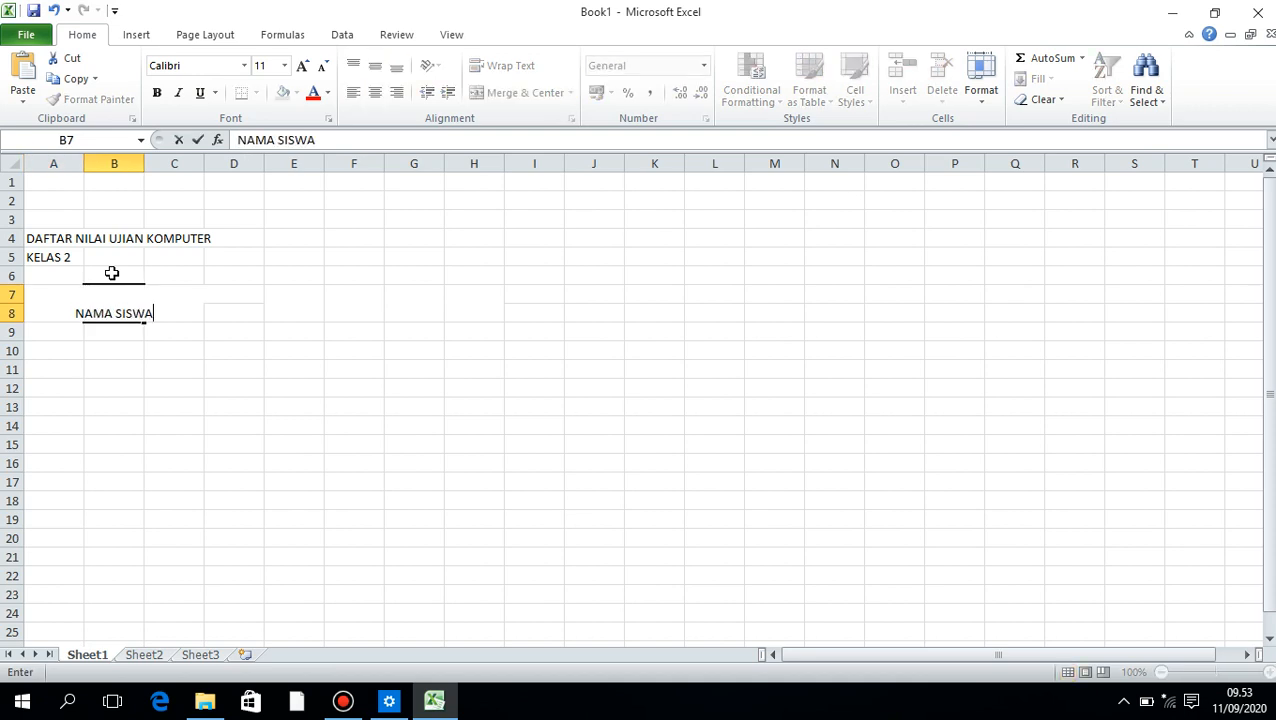
pyautogui.press('Tab')
pyautogui.write('NI')
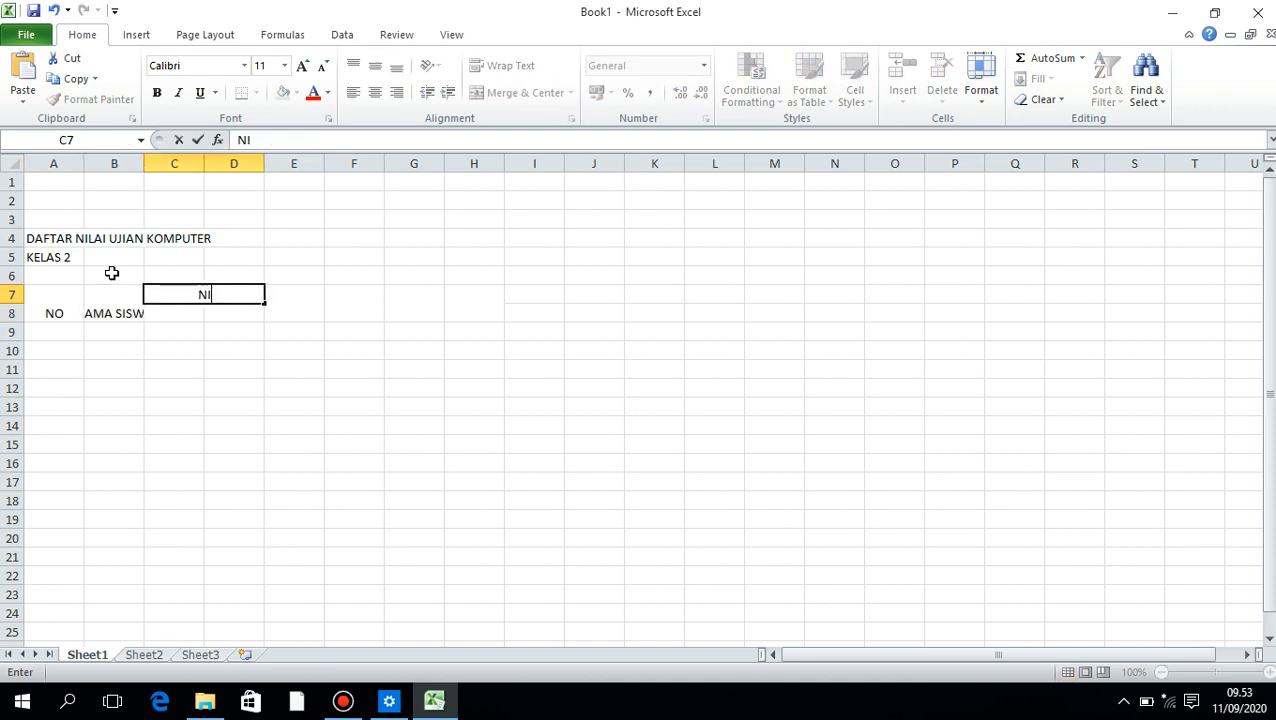
pyautogui.write('LAI')
pyautogui.press('Return')
# - Enter the subheadings TEORI in C8 and PRAKTEIK in D8 beneath the NILAI heading
pyautogui.press('Left')
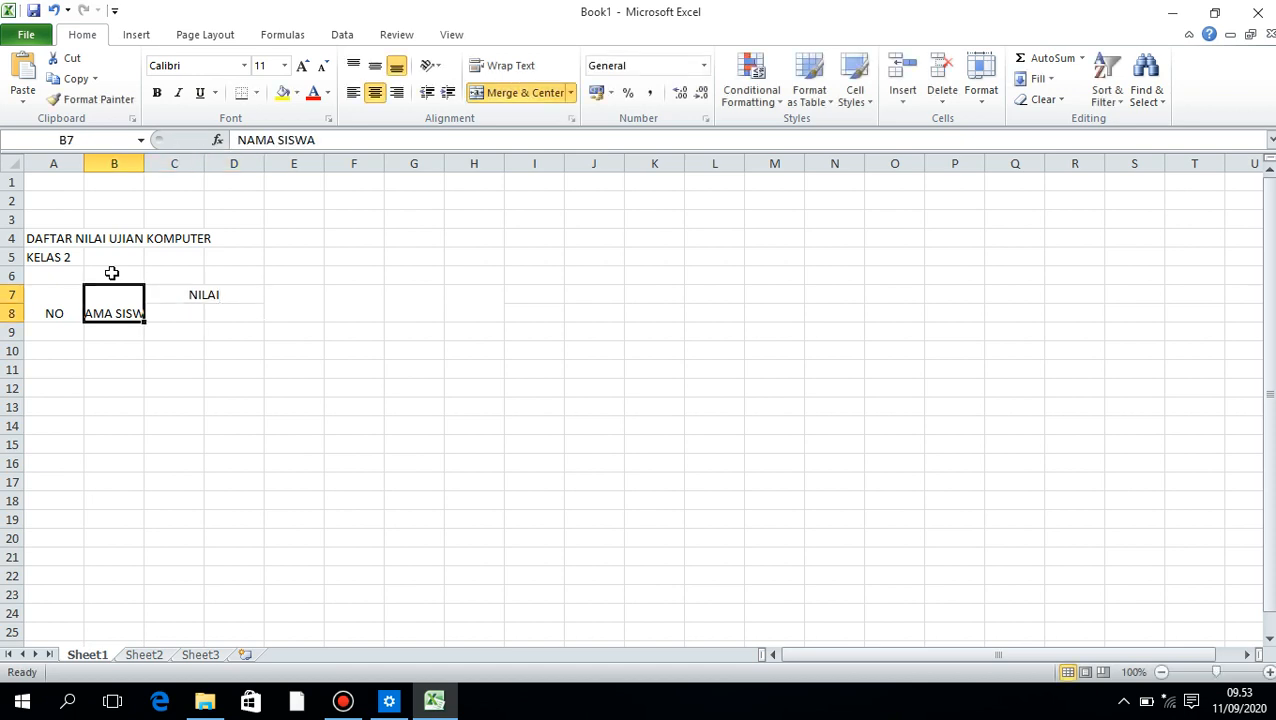
pyautogui.press('Right')
pyautogui.write('TEORI')
pyautogui.press('Tab')
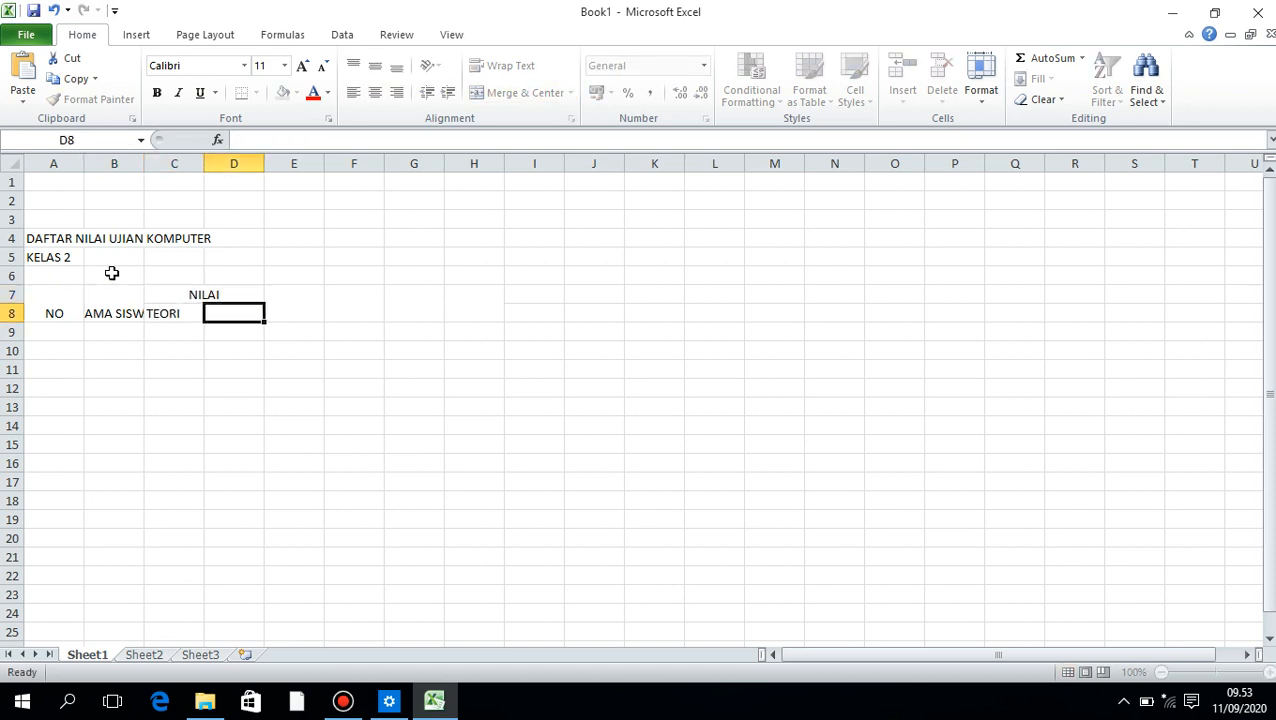
pyautogui.press('Right')
pyautogui.press('Left')
pyautogui.press('Left')
pyautogui.press('Right')
pyautogui.write('PR')
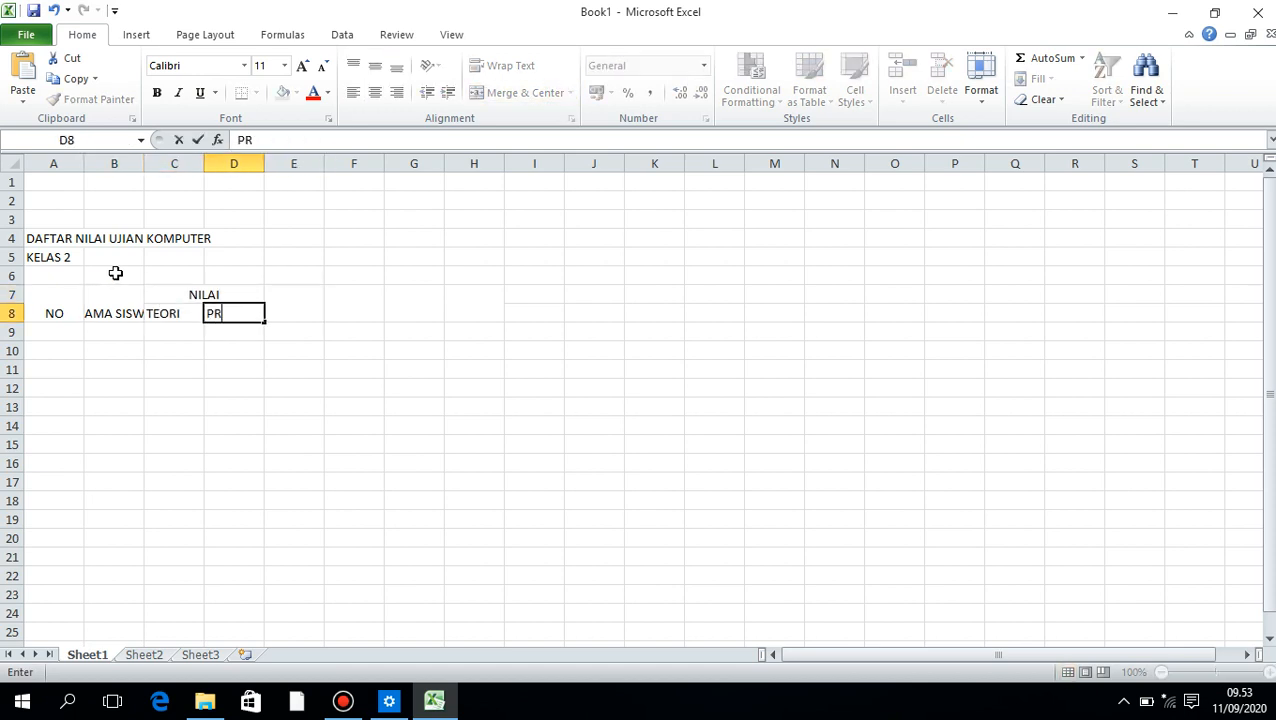
pyautogui.write('AKTEIK')
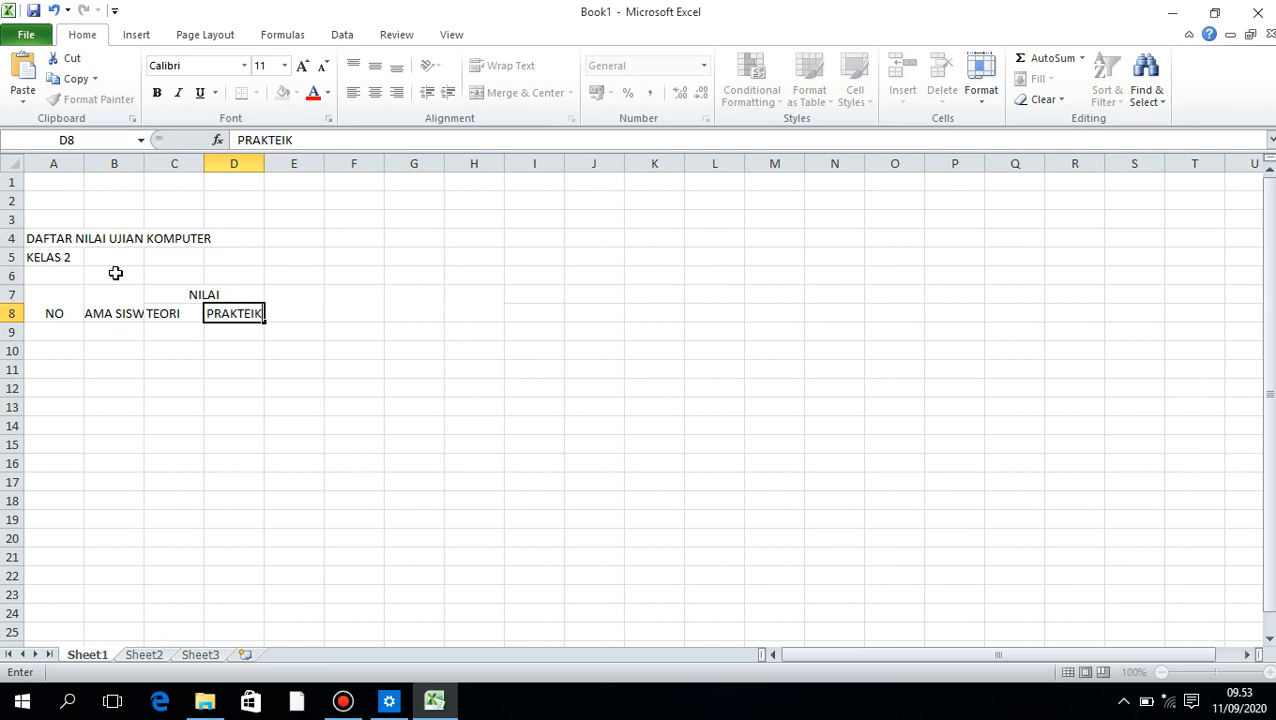
# - Correct the subheading in cell D8 to PRAKTEK
pyautogui.press('Right')
pyautogui.press('Right')
pyautogui.press('Down')
pyautogui.press('Left')
pyautogui.press('Down')
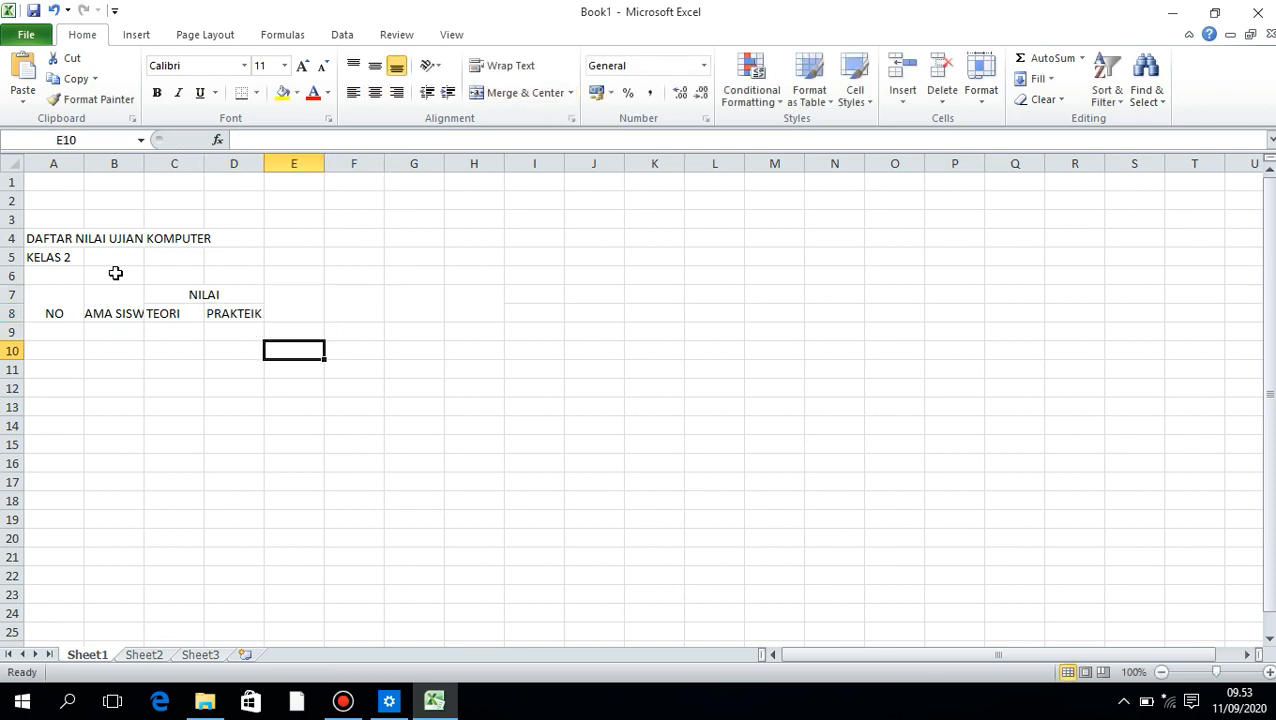
pyautogui.press('Up')
pyautogui.press('Up')
pyautogui.press('Left')
pyautogui.write('PRA')
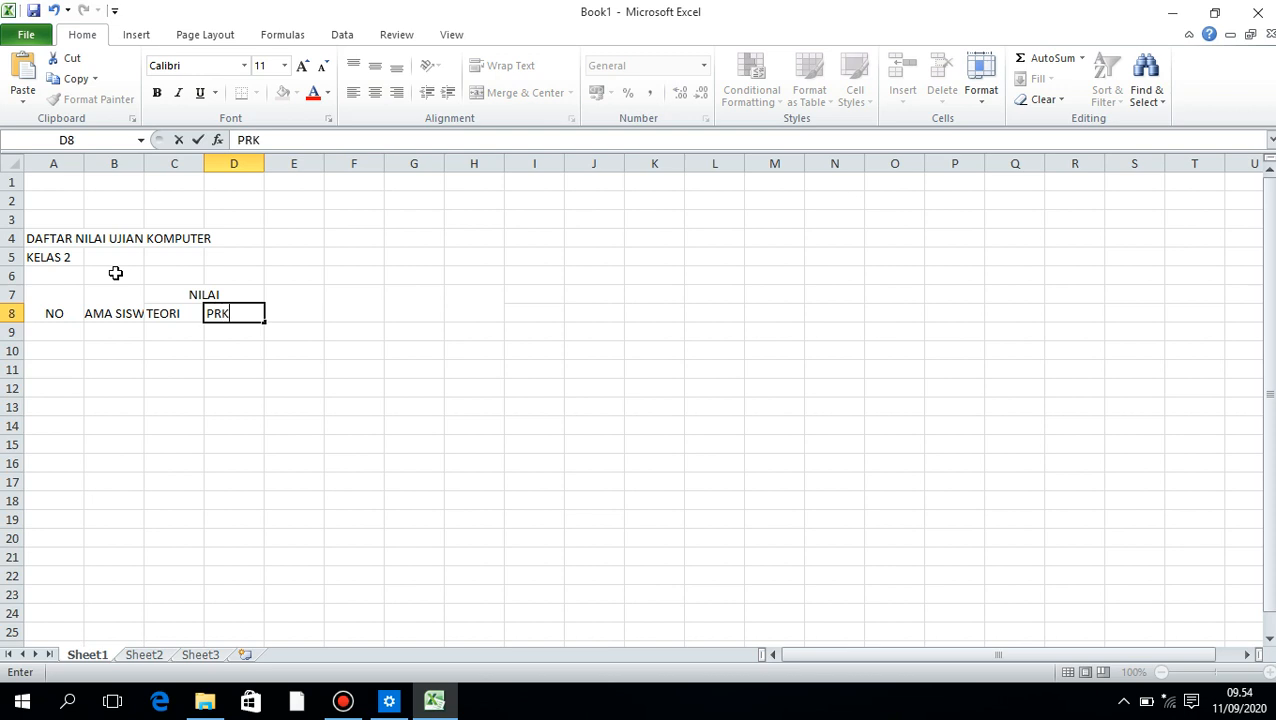
pyautogui.press('BackSpace')
pyautogui.write('AKTEK')
pyautogui.press('Right')
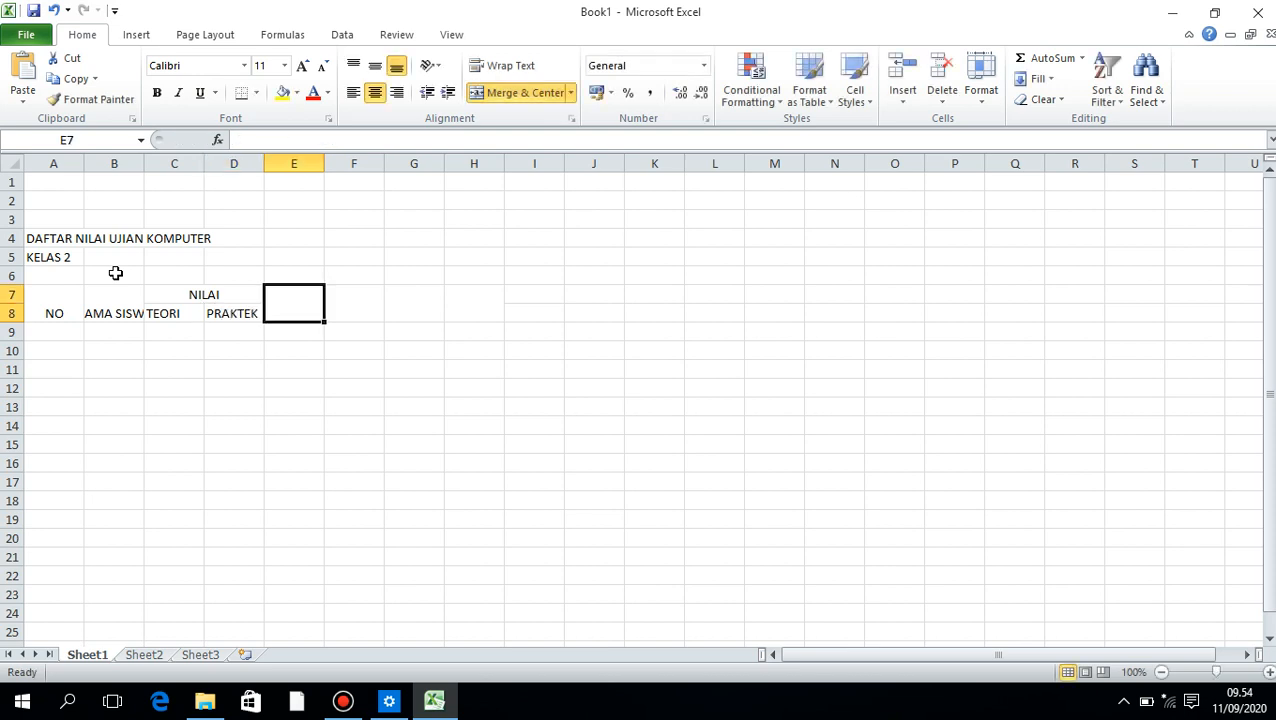
# - Enter the headings JUMLAH NILAI in E7 and RATA RATA NILAI in F7
pyautogui.write('JUMAH')
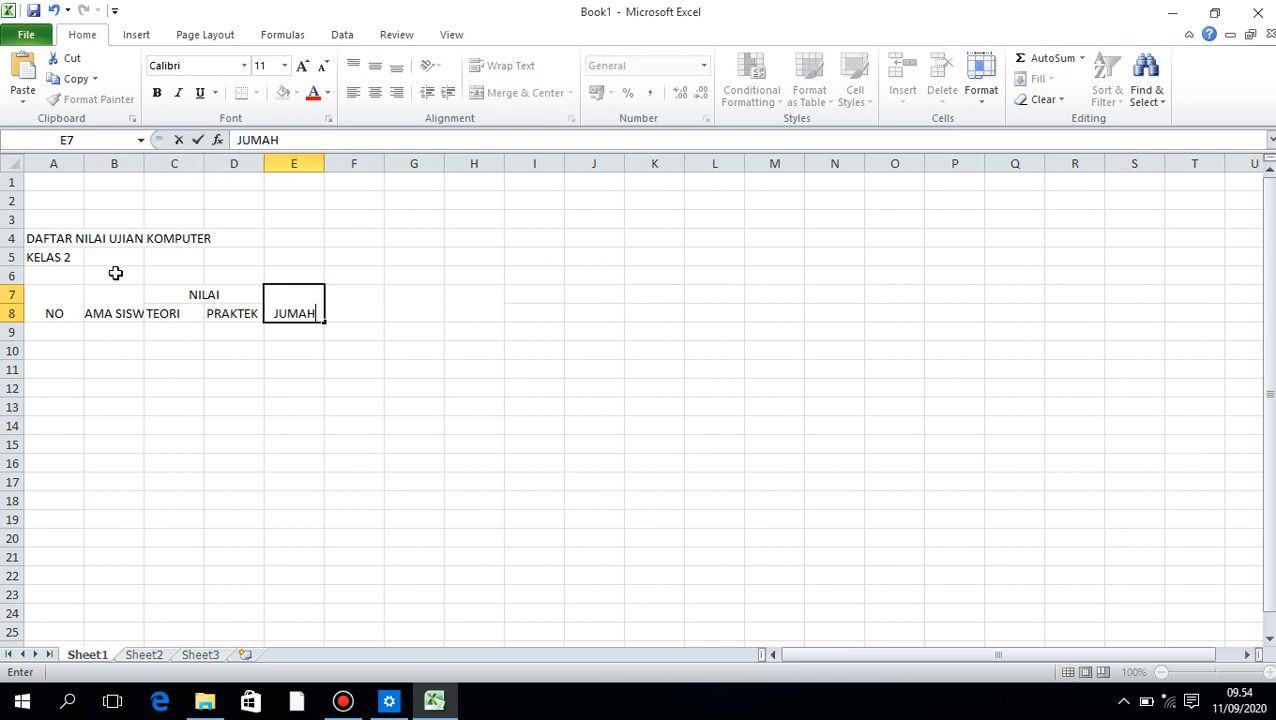
pyautogui.press('BackSpace')
pyautogui.press('BackSpace')
pyautogui.write('LAH NILAI')
pyautogui.press('Right')
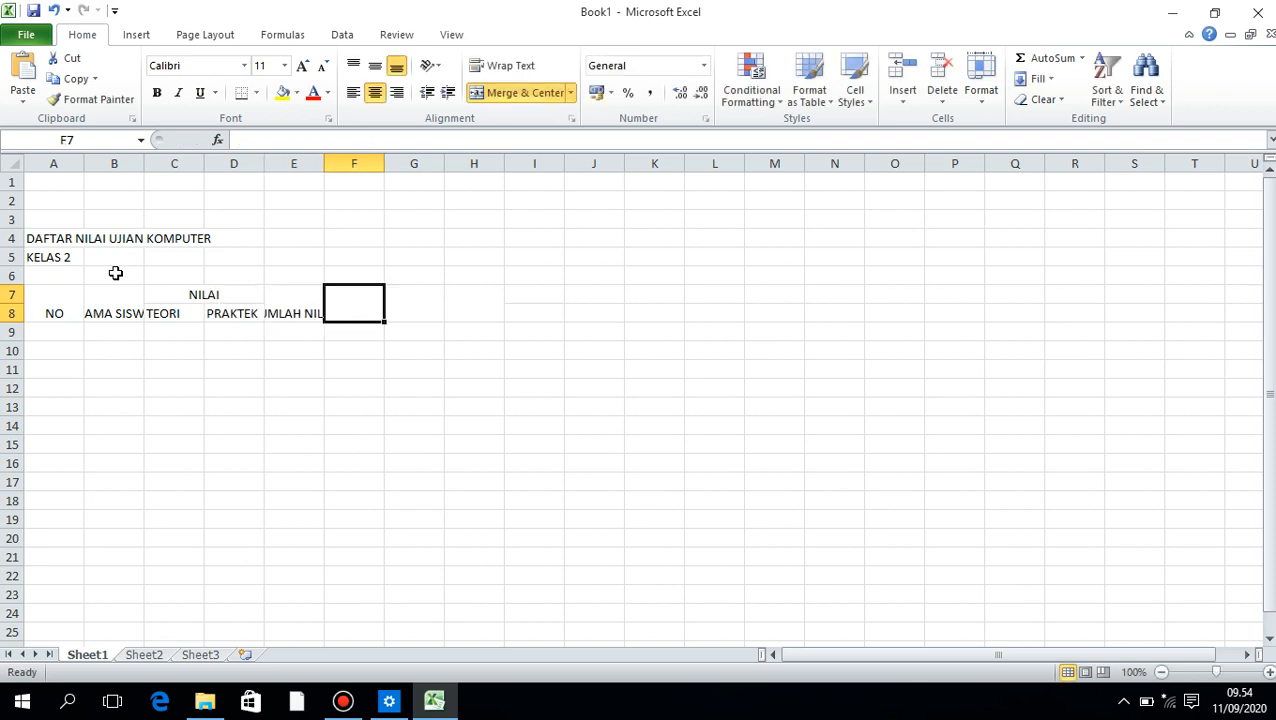
pyautogui.write('RAT')
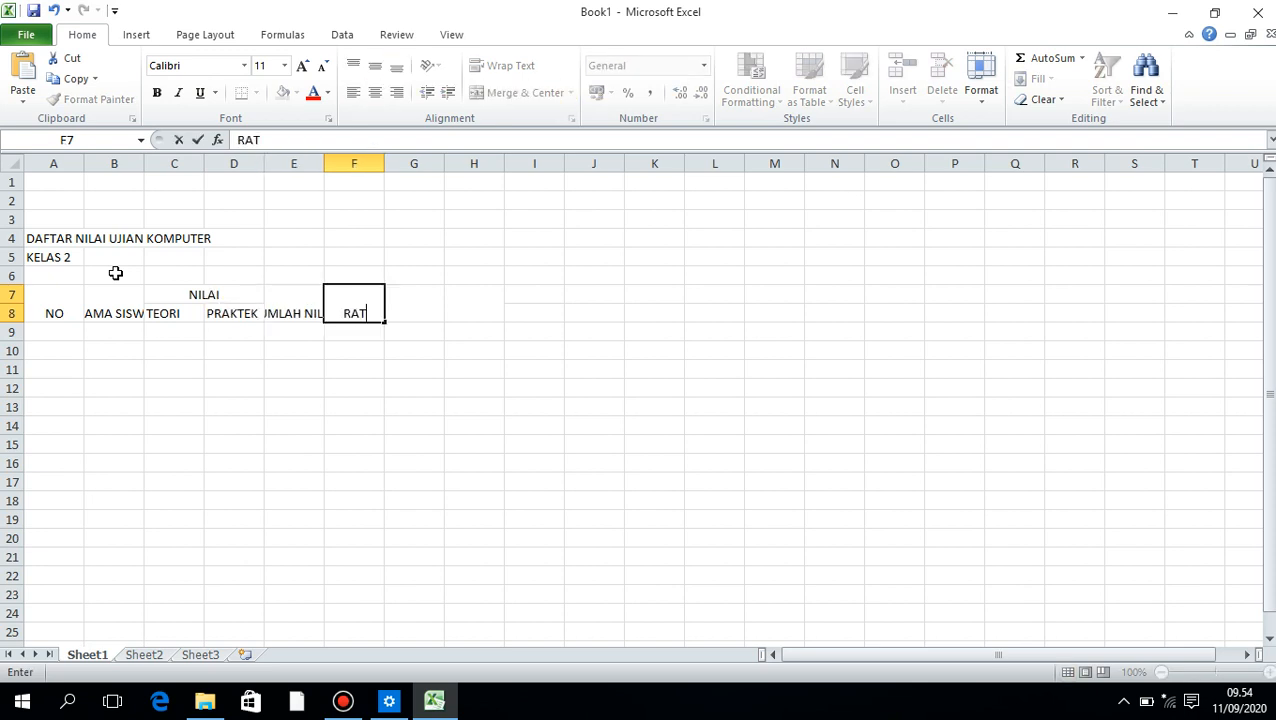
pyautogui.write('A RATA NILAI')
pyautogui.press('Right')
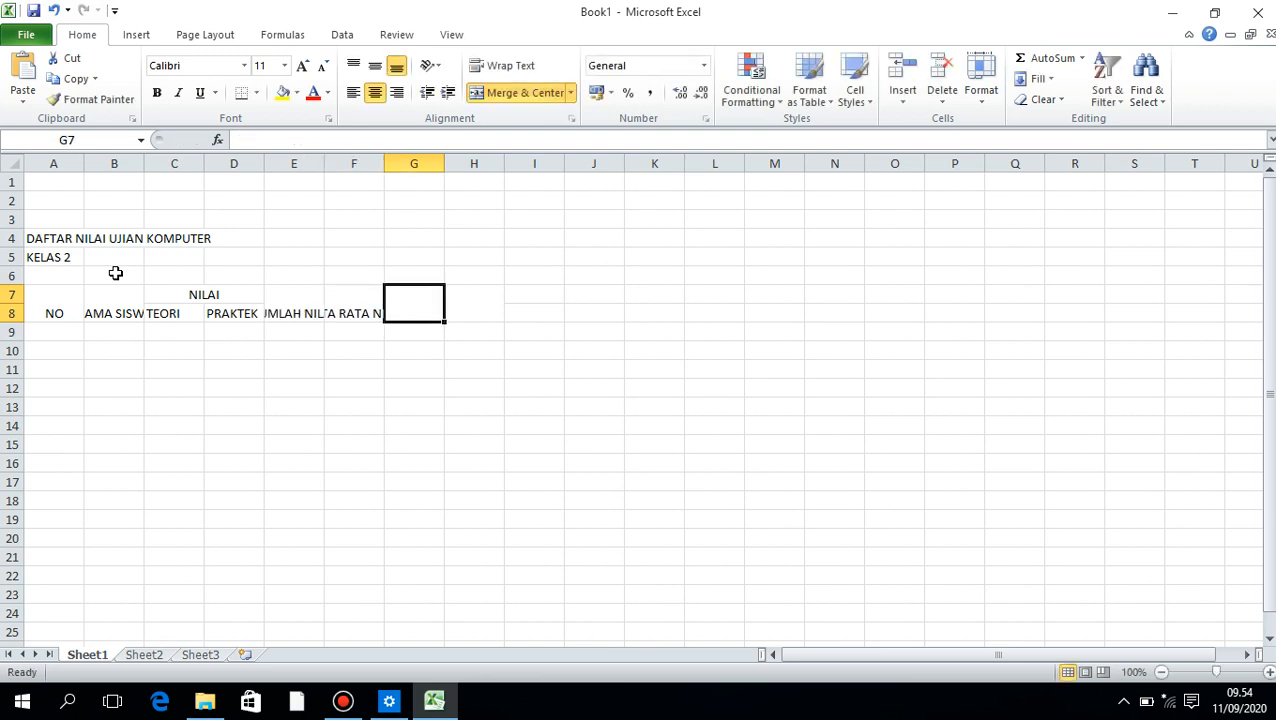
# - Enter the headings KETERANGAN LULUS/TIDAK in G7 and PREDIKAT HASIL in H7
pyautogui.write('KETERANGAN')
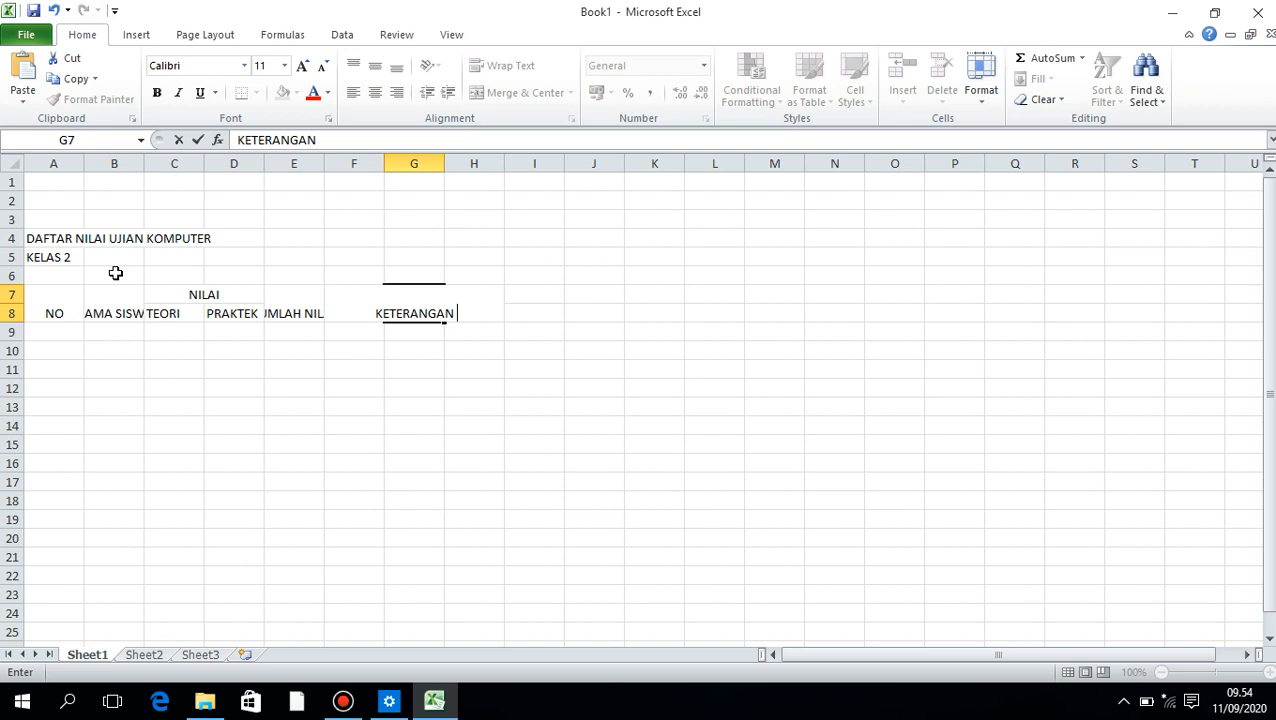
pyautogui.write(' LULUS/T')
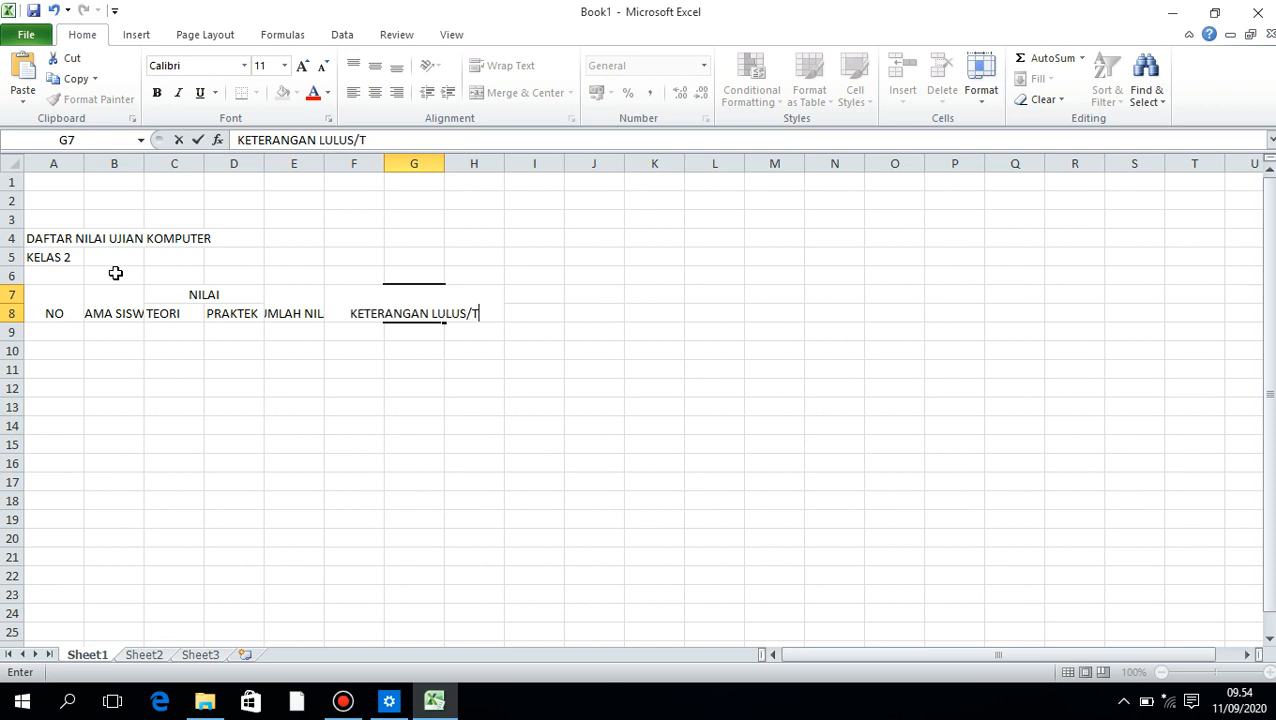
pyautogui.write('IDAK')
pyautogui.press('Right')
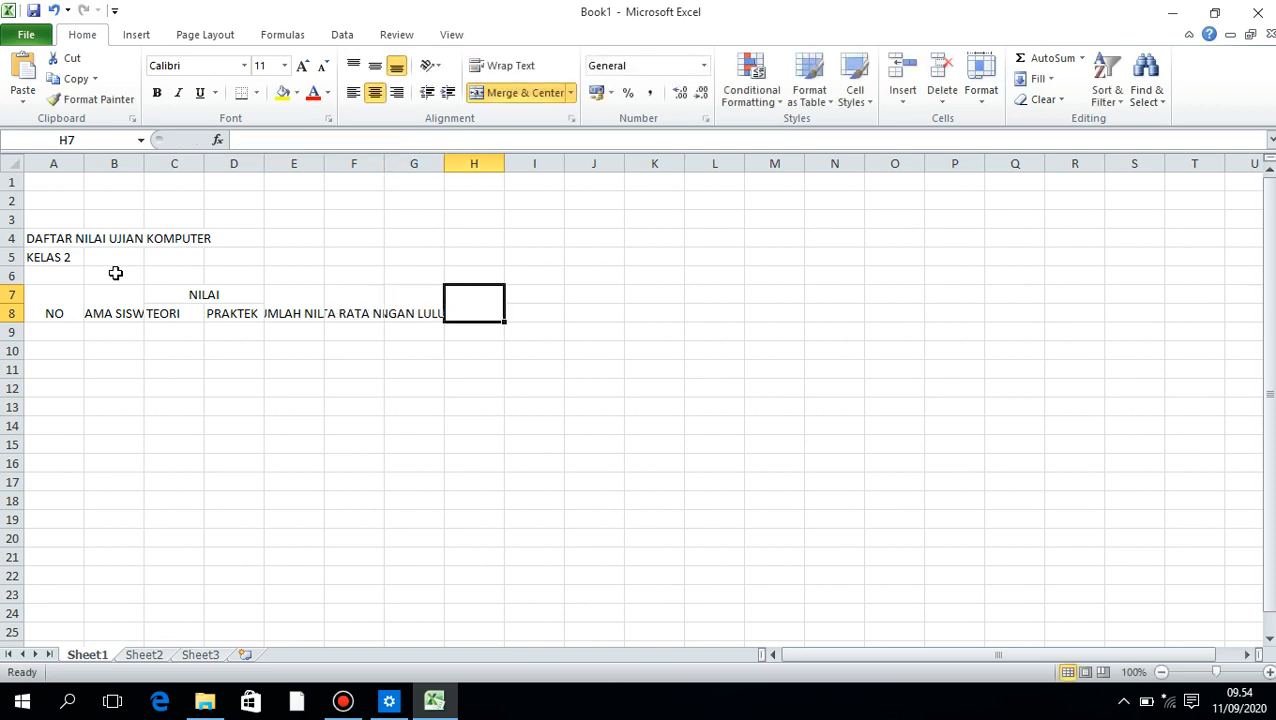
pyautogui.write('PREDIKAT')
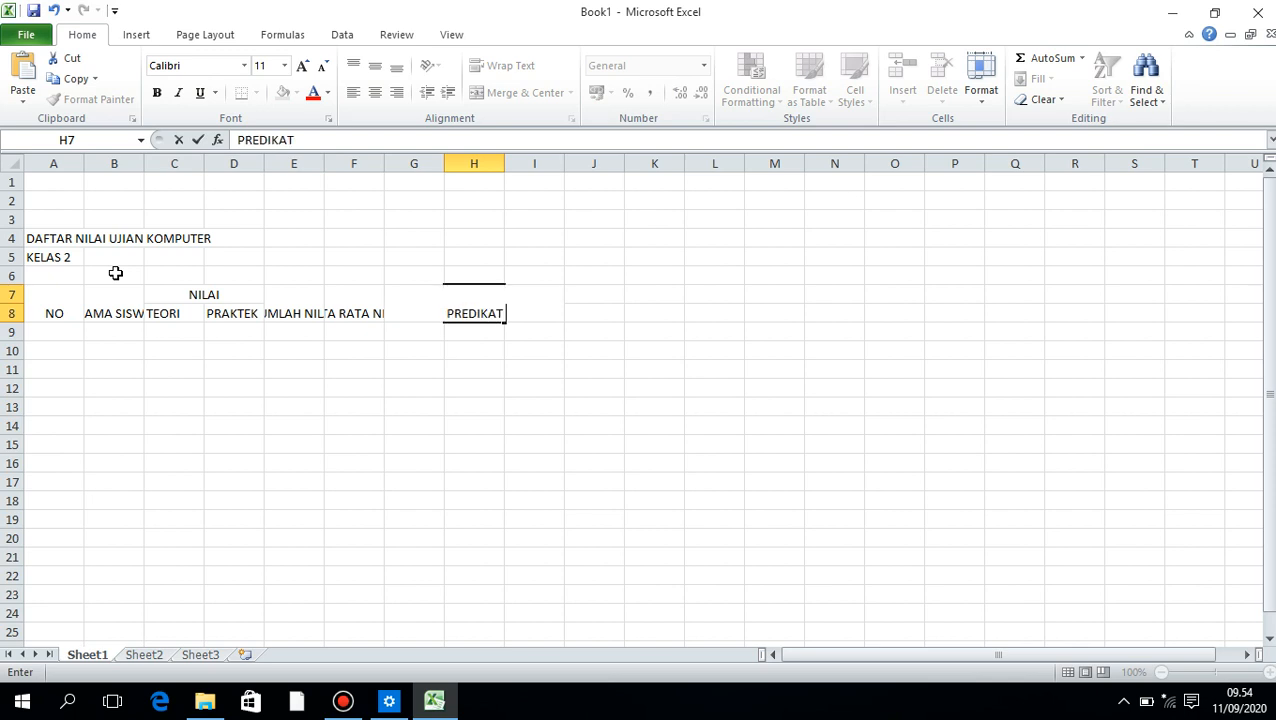
pyautogui.write(' HASIL')
# - Wrap the text in the header range A7:I8 and widen column B so NAMA SISWA fits on one line
pyautogui.moveTo(75, 302); pyautogui.dragTo(535, 316)
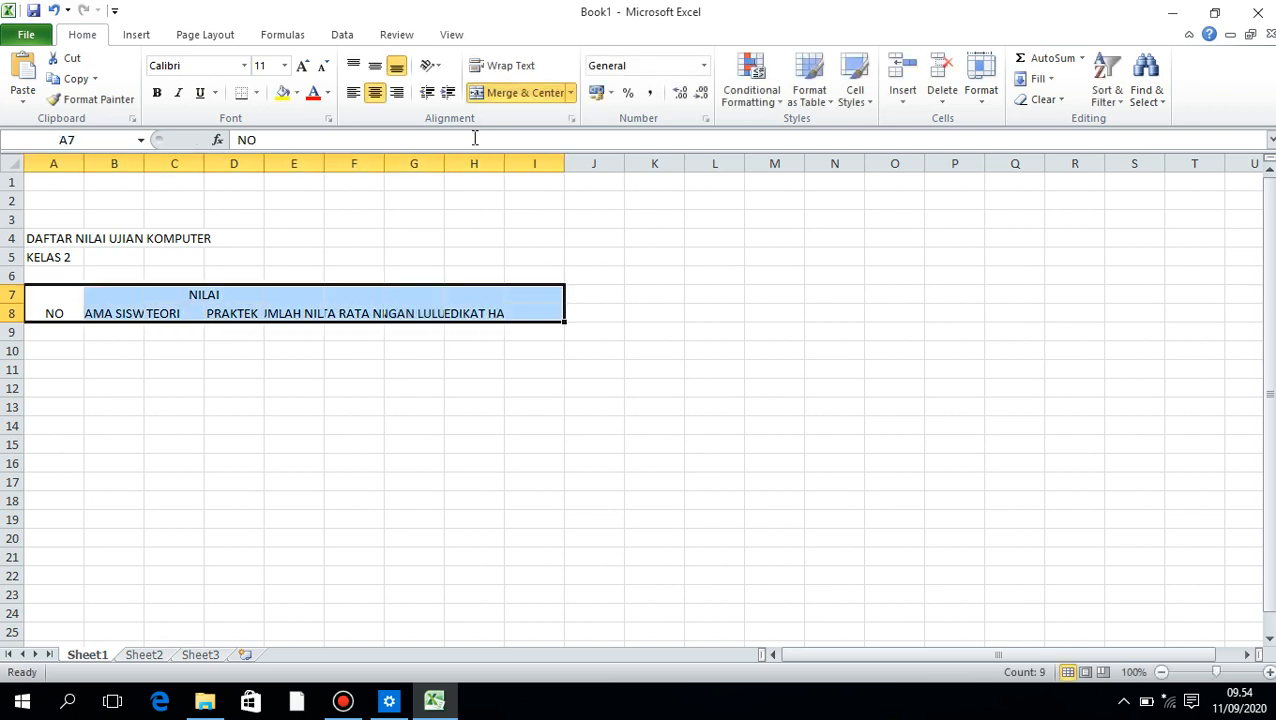
pyautogui.click(505, 65)
pyautogui.click(412, 290)
pyautogui.click(60, 304)
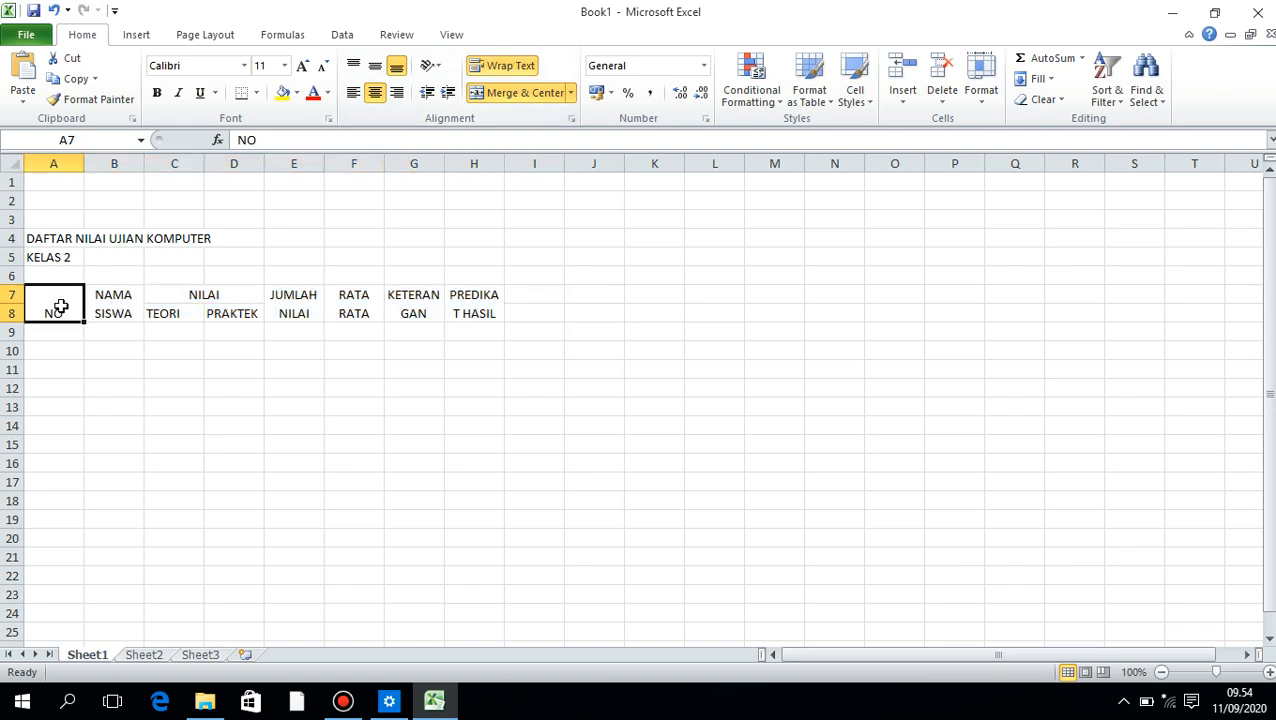
pyautogui.moveTo(144, 164); pyautogui.dragTo(189, 167)
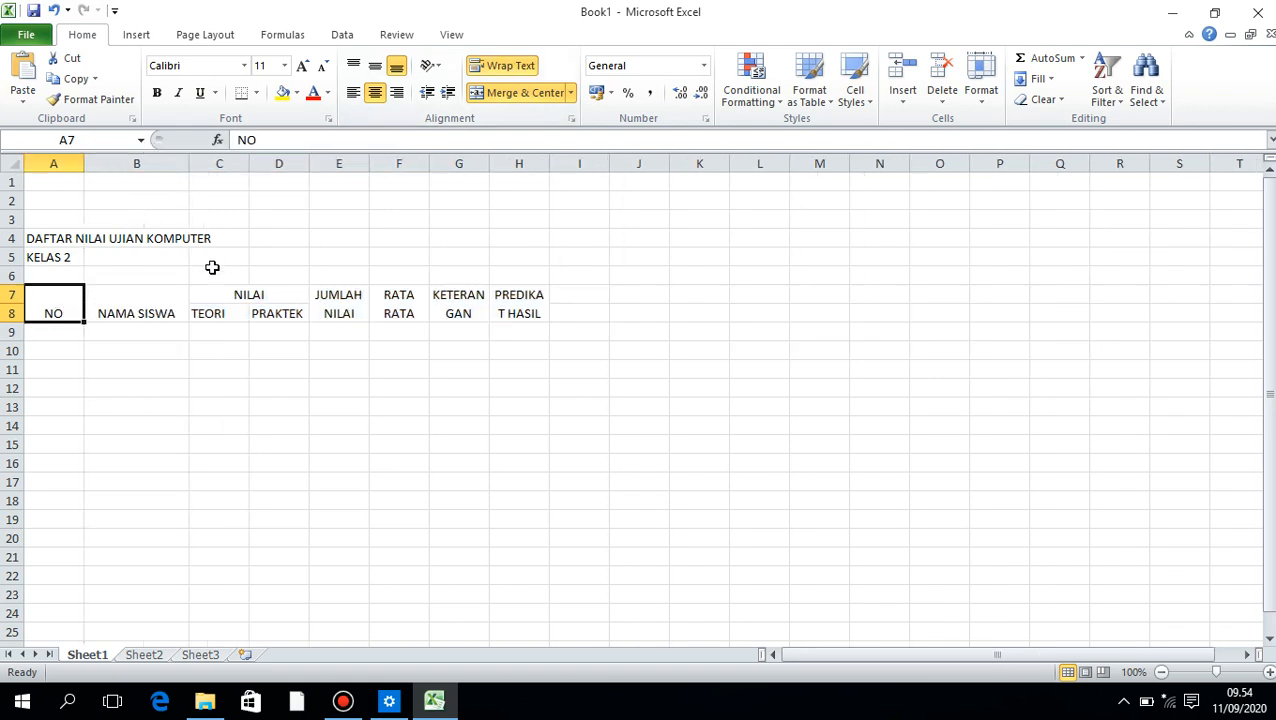
# - Middle-align the header range A7:H8 vertically and center the TEORI and PRAKTEK subheadings in C8:D8
pyautogui.moveTo(82, 305); pyautogui.dragTo(515, 316)
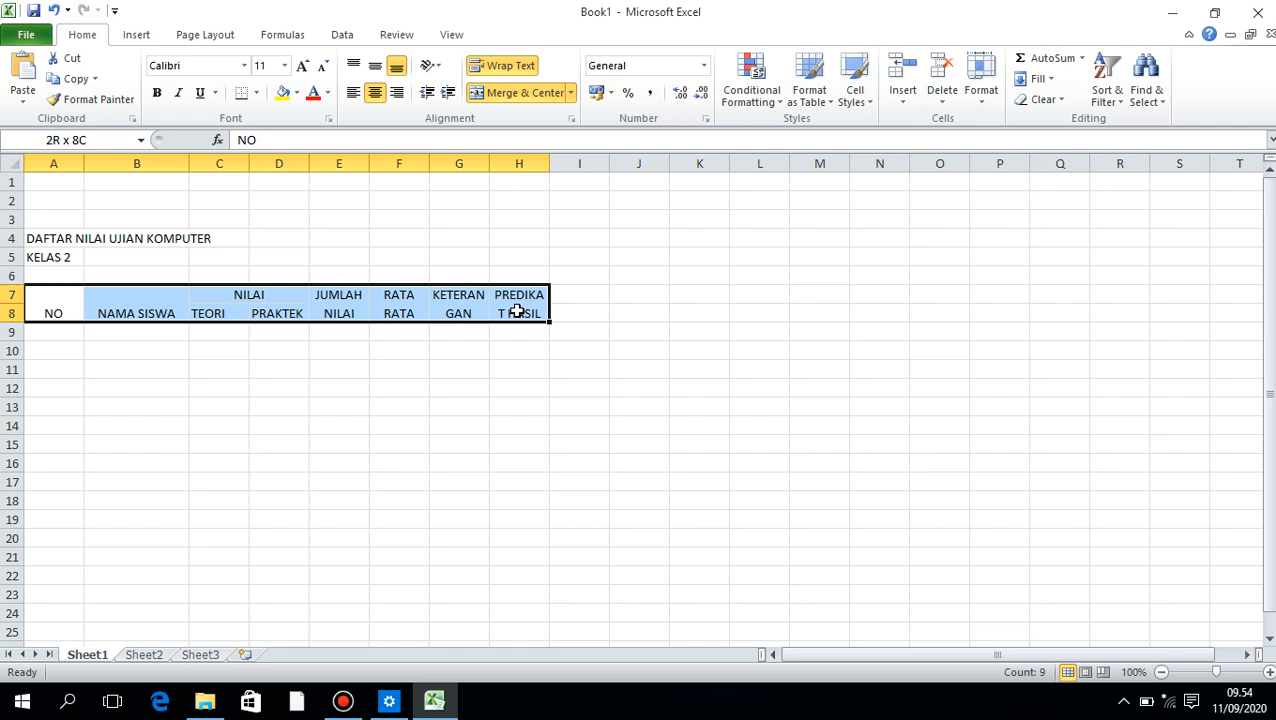
pyautogui.click(375, 66)
pyautogui.click(256, 292)
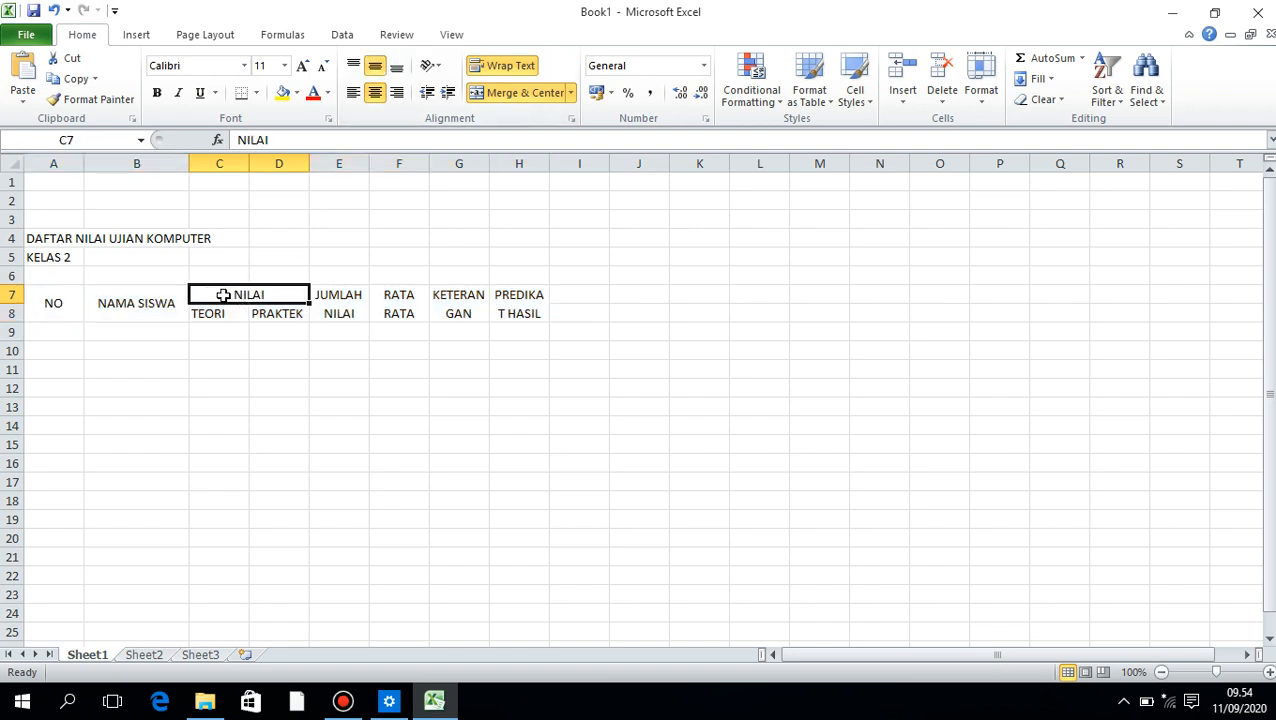
pyautogui.moveTo(236, 310); pyautogui.dragTo(299, 313)
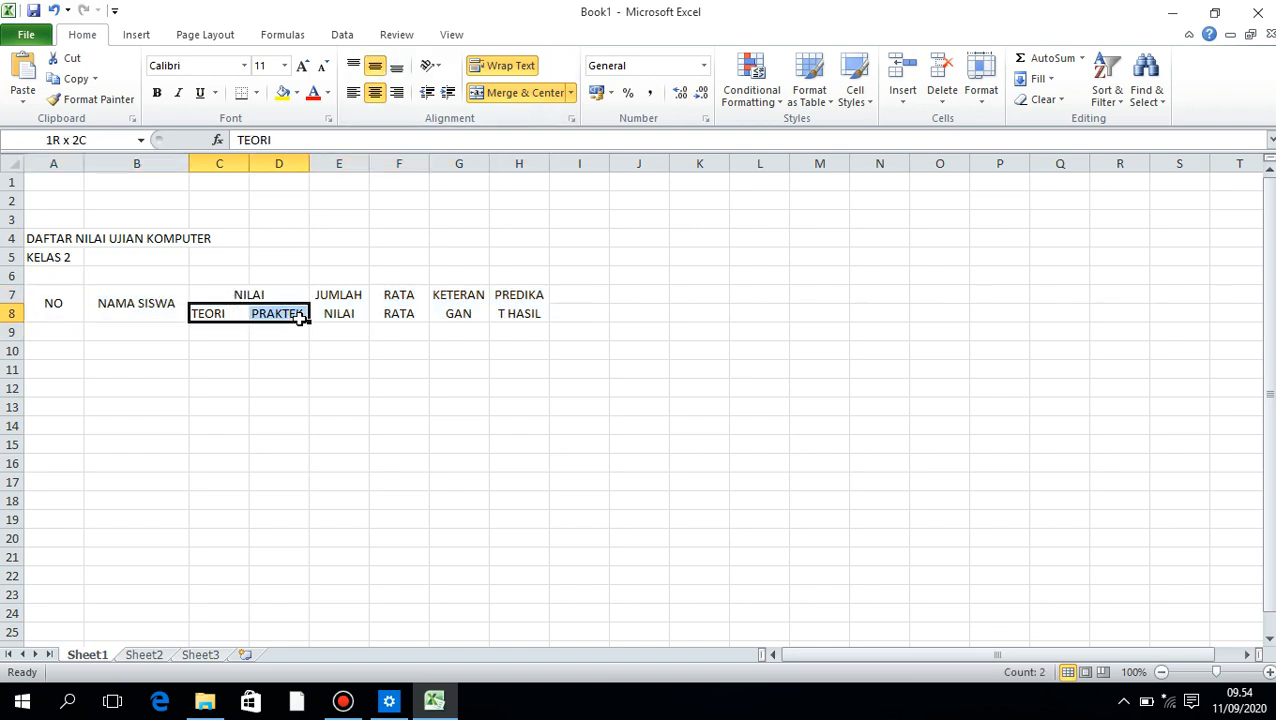
pyautogui.click(375, 92)
# - Widen columns E through H so their headings fit in two rows, and narrow column A
pyautogui.click(341, 318)
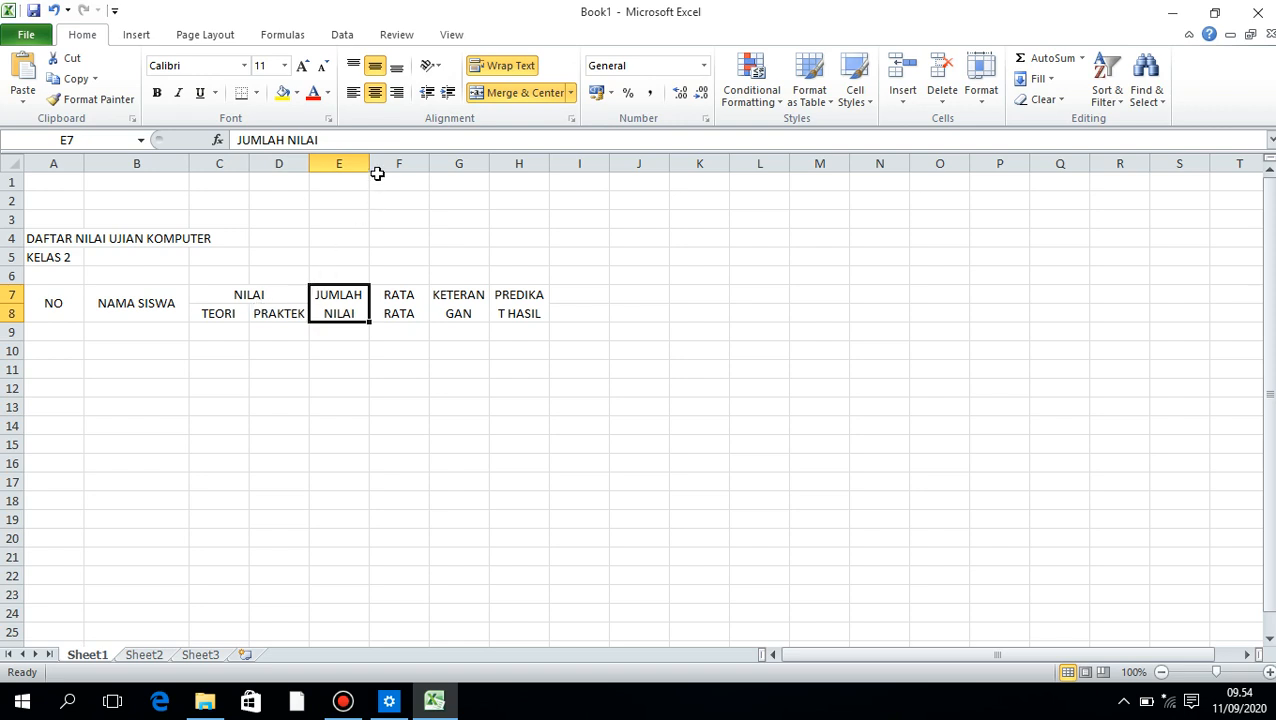
pyautogui.moveTo(369, 164); pyautogui.dragTo(649, 163)
pyautogui.click(77, 393)
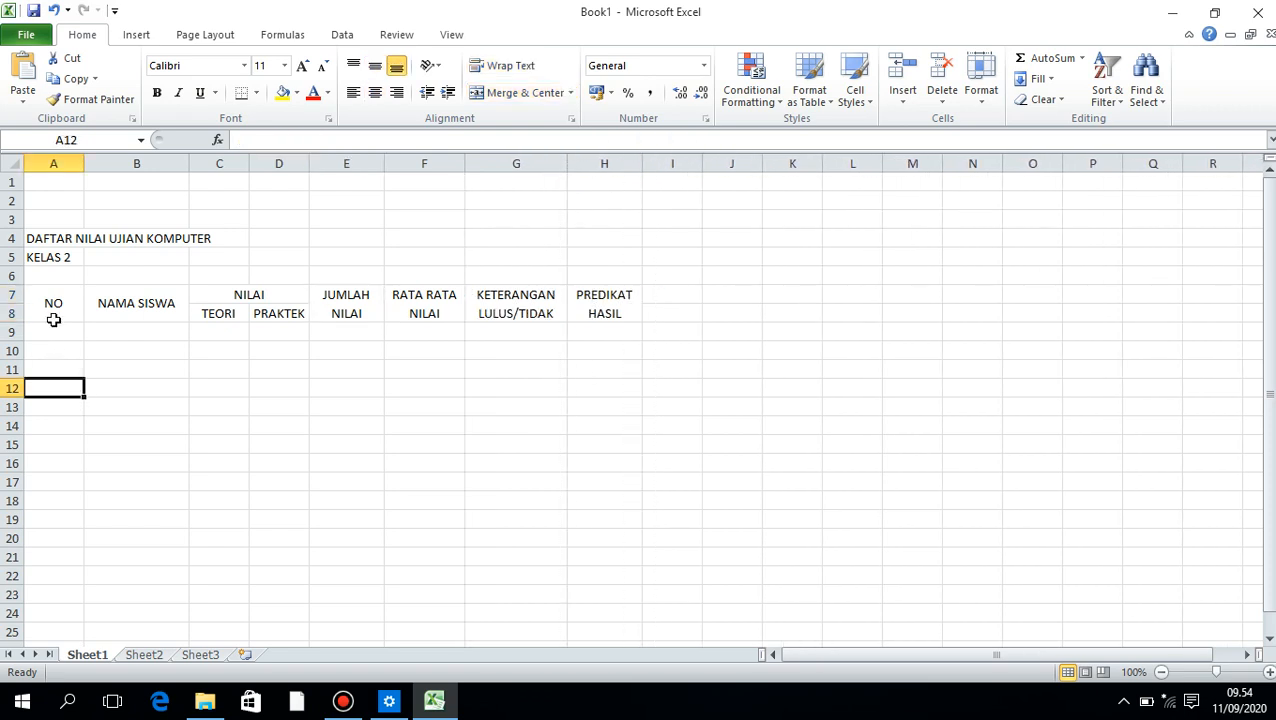
pyautogui.moveTo(84, 164); pyautogui.dragTo(62, 165)
# - Enter the row numbers 1 to 5 in A9:A13 under the NO heading
pyautogui.click(35, 335)
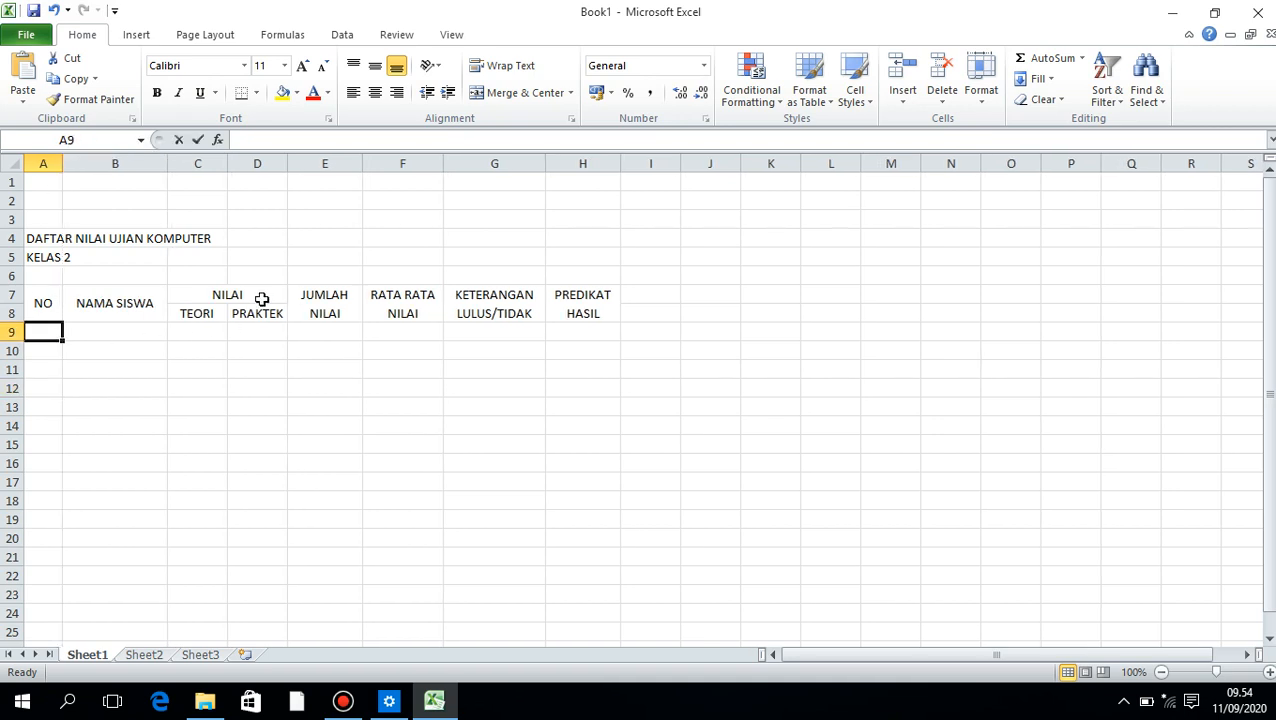
pyautogui.write('1 2 3 4 4')
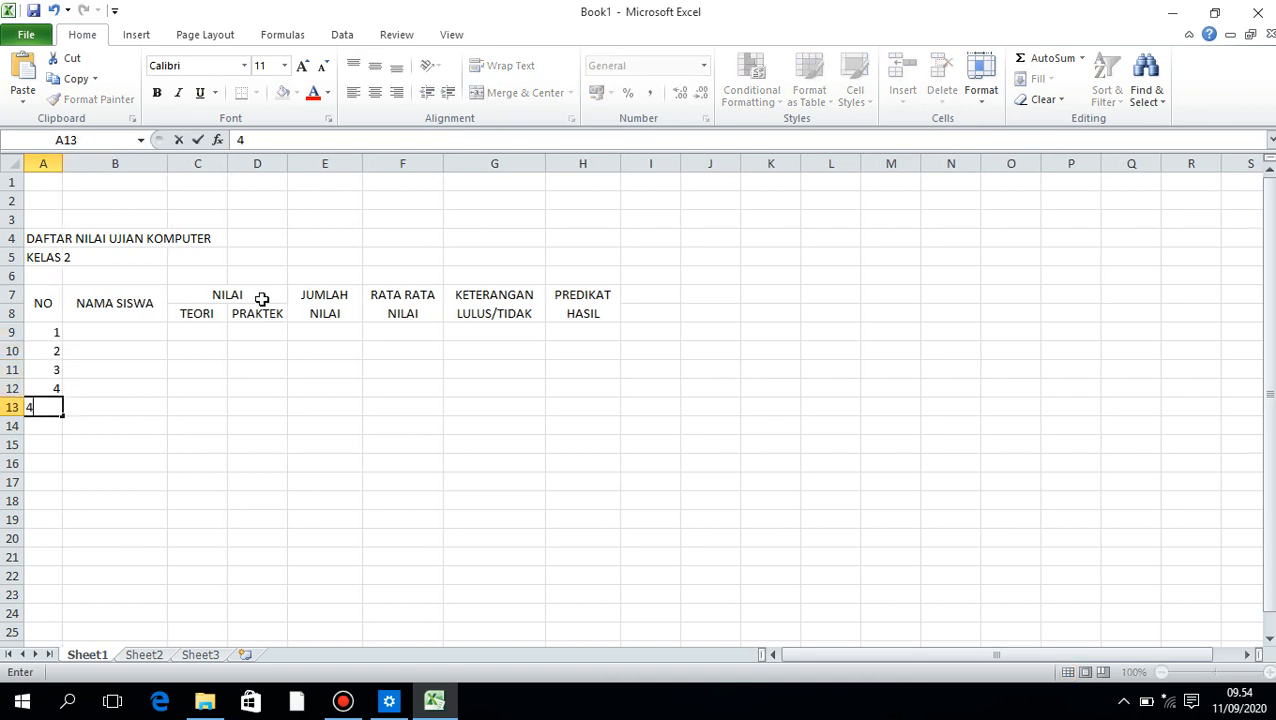
pyautogui.press('BackSpace')
pyautogui.write('5')
pyautogui.press('Tab')
# - Enter the first two student names in B9 and B10 under NAMA SISWA
pyautogui.press('Up')
pyautogui.press('Up')
pyautogui.press('Up')
pyautogui.press('Up')
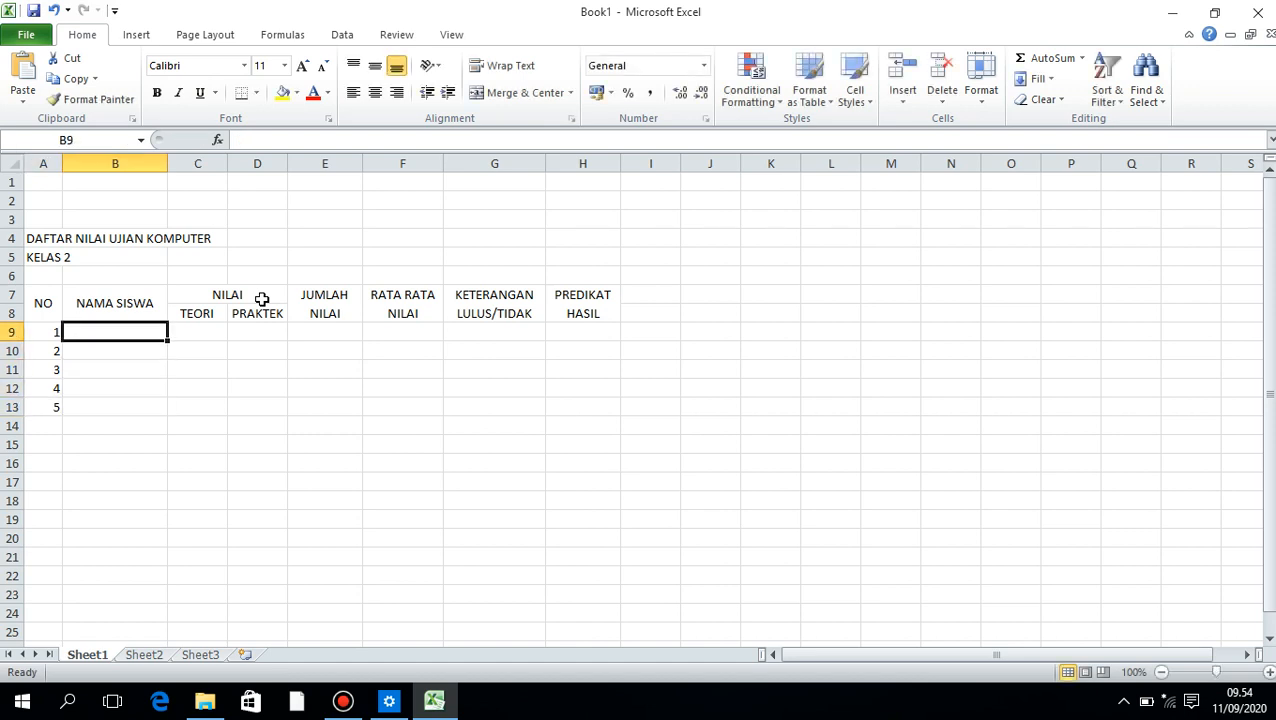
pyautogui.write('KO')
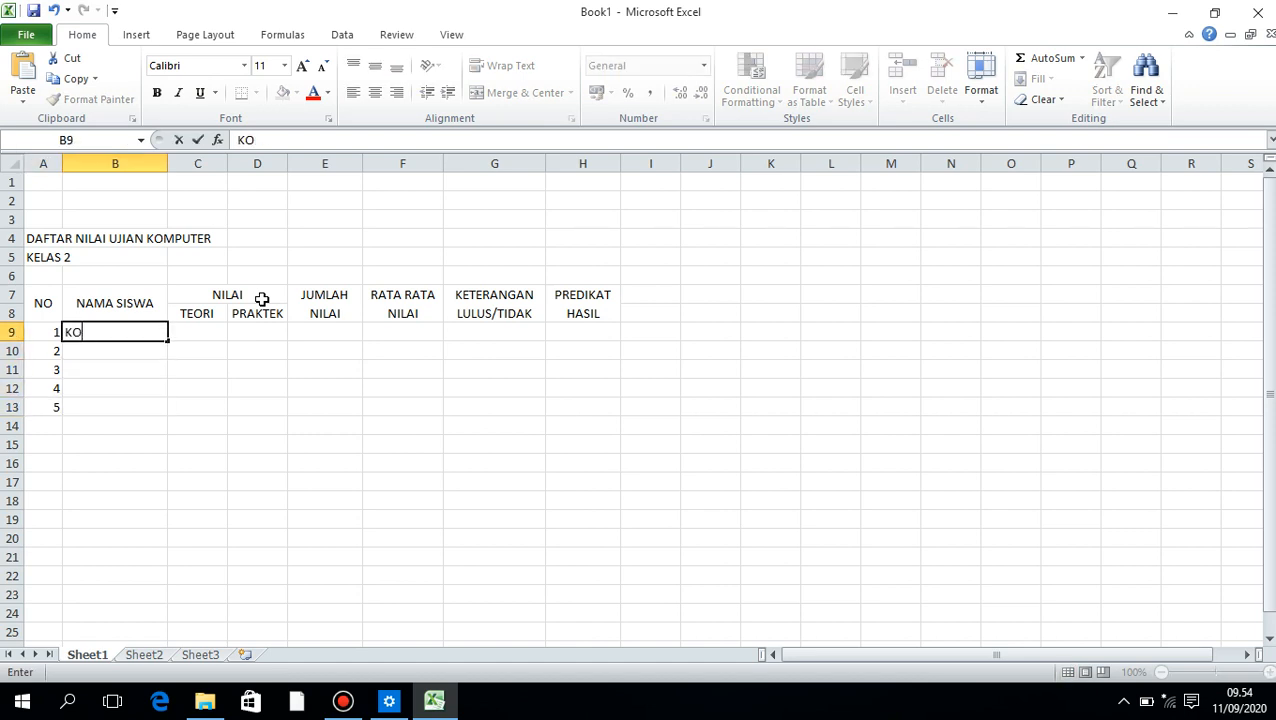
pyautogui.press('BackSpace')
pyautogui.write('OMARIAH')
pyautogui.press('Return')
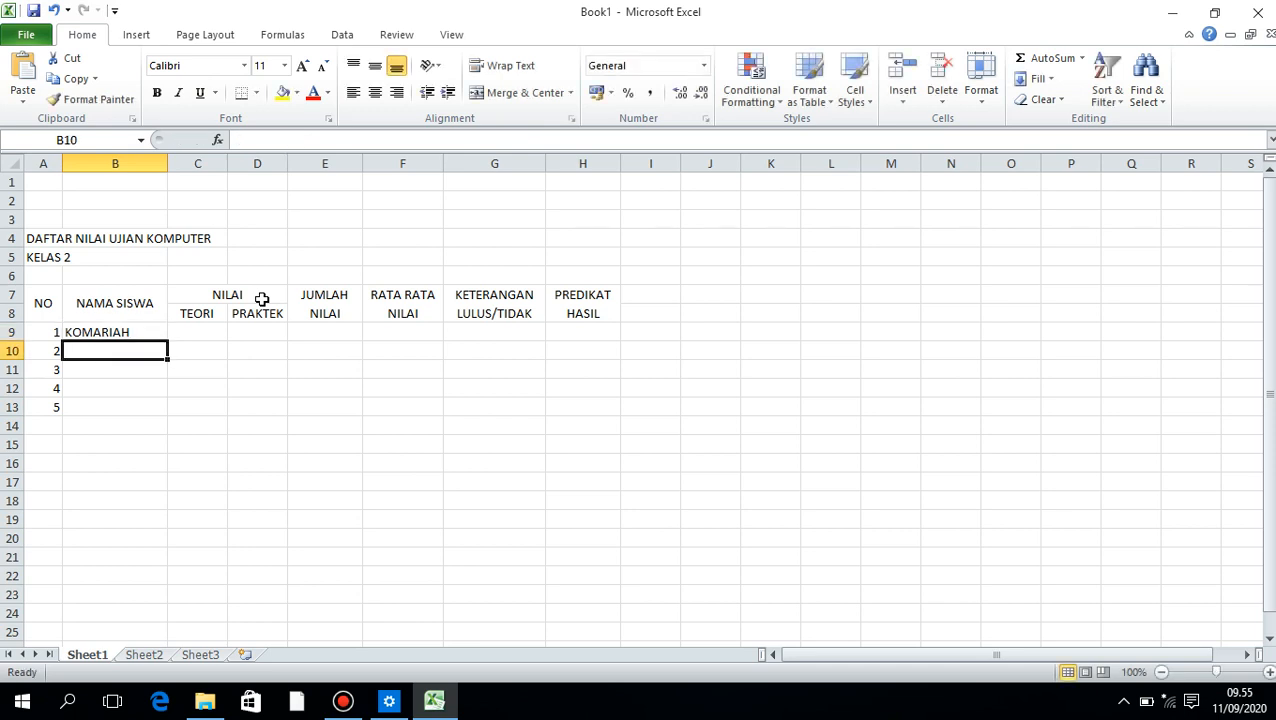
pyautogui.write('KOA')
pyautogui.press('BackSpace')
pyautogui.write('MA')
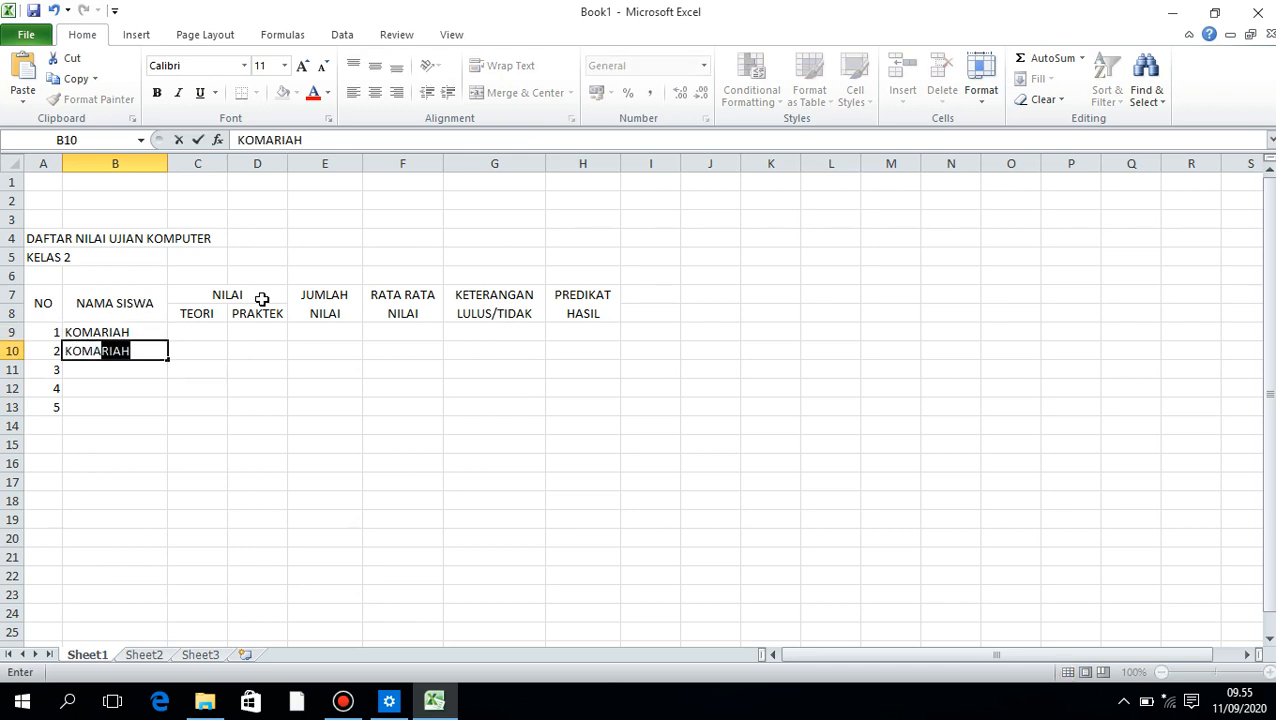
pyautogui.write('RUDDIN')
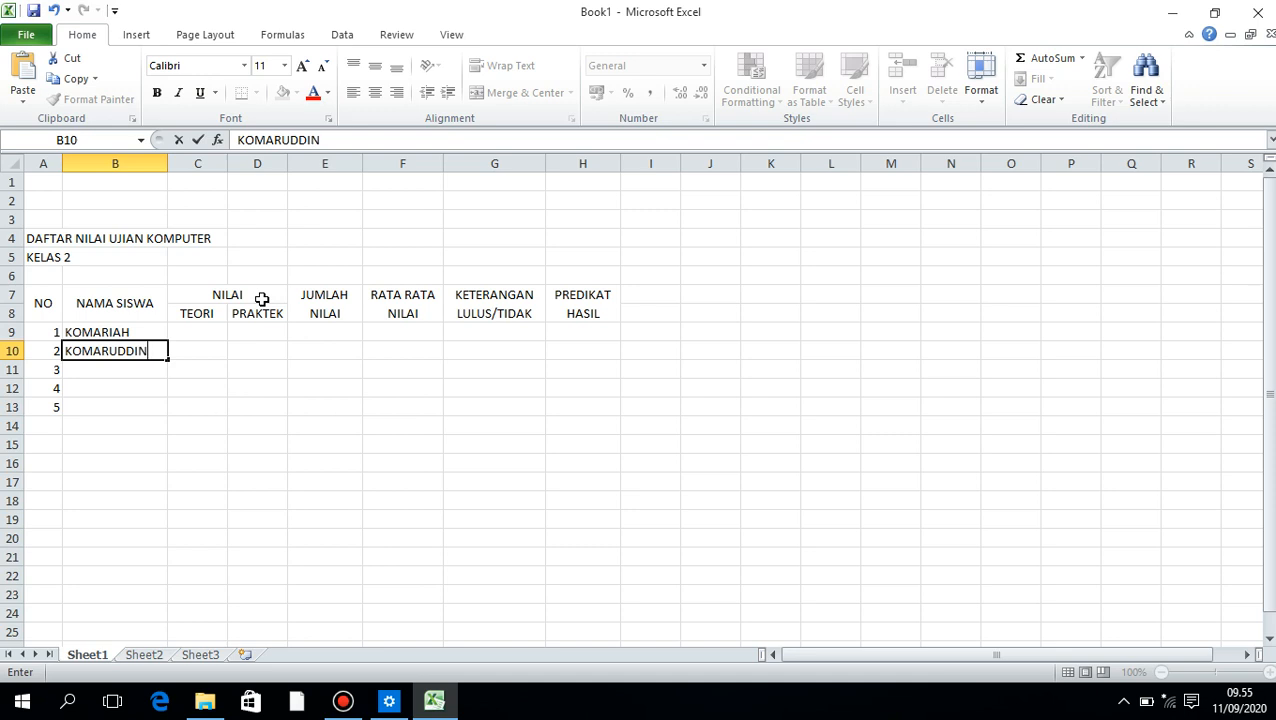
pyautogui.press('Return')
# - Enter the remaining three student names in B11:B13
pyautogui.write('KOMARULLAH')
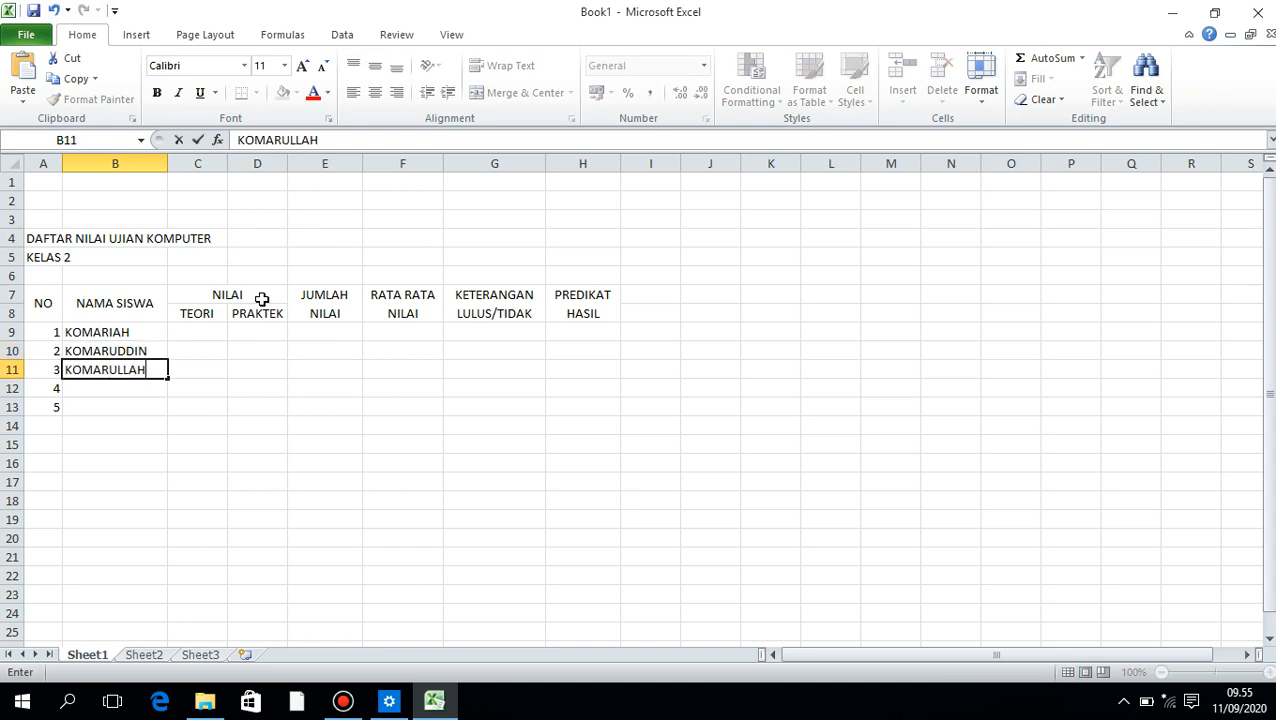
pyautogui.press('Return')
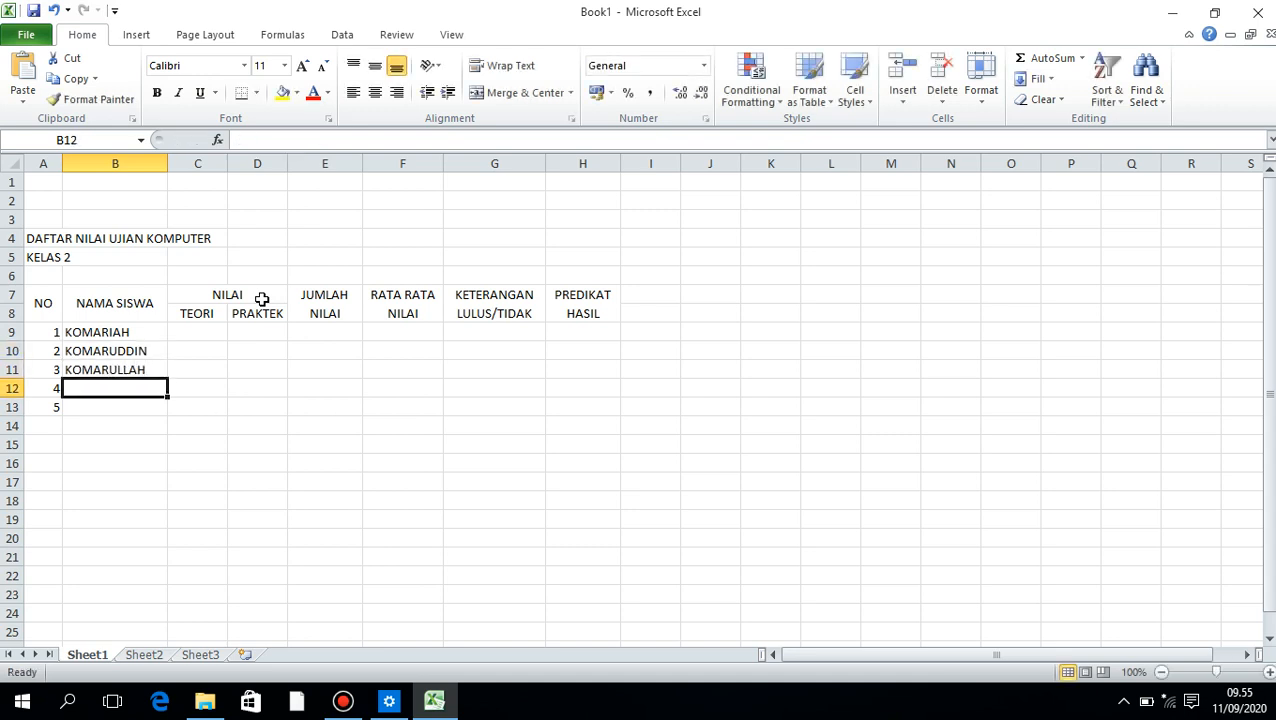
pyautogui.write('KOMALASARI')
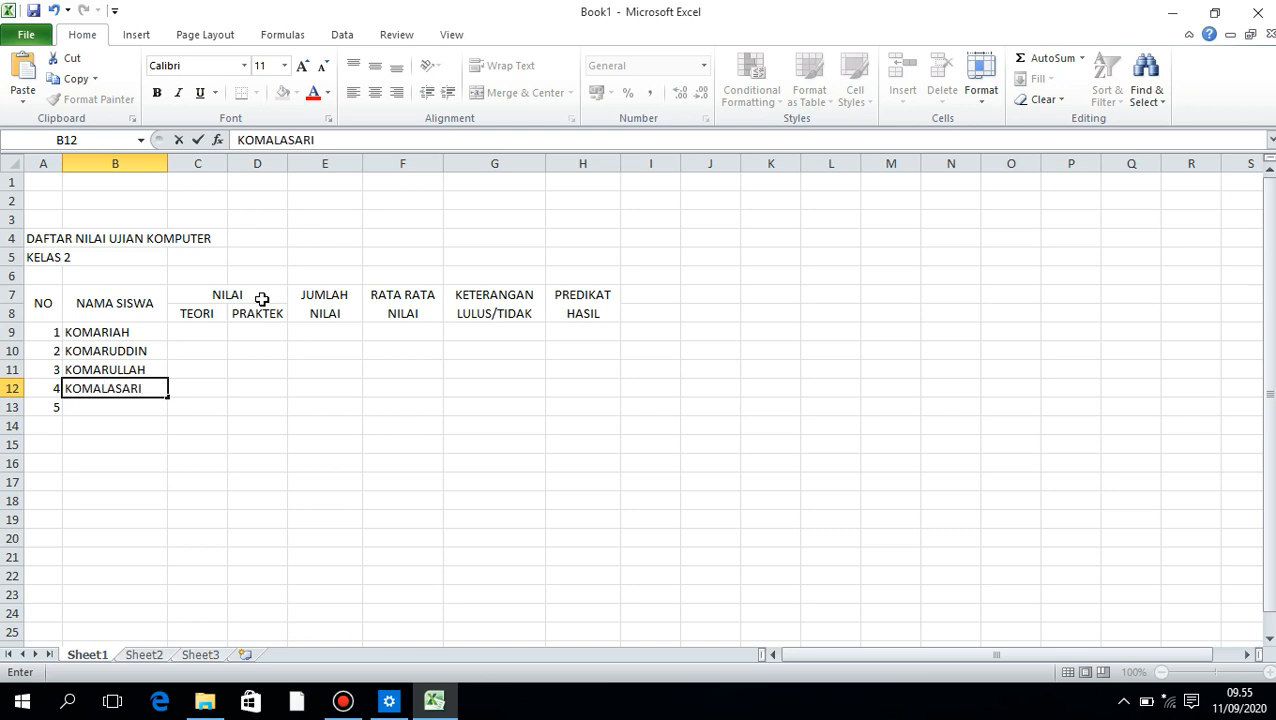
pyautogui.press('Return')
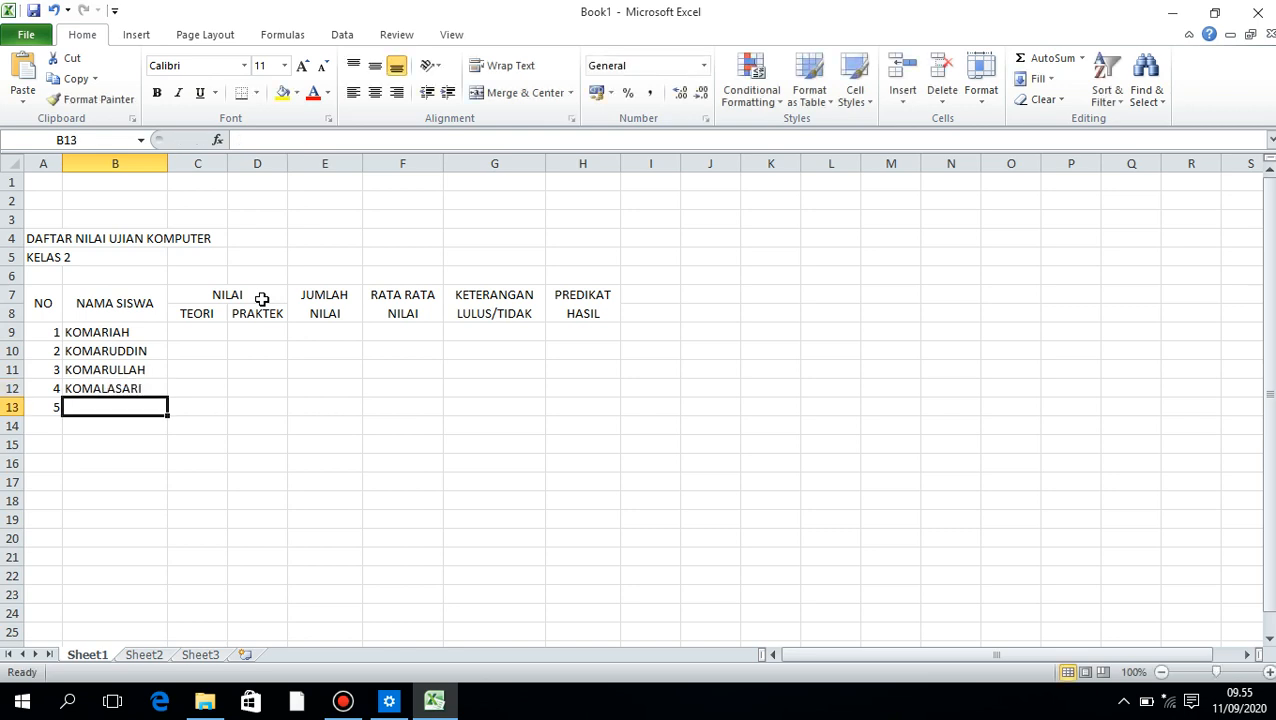
pyautogui.write('KOKOM')
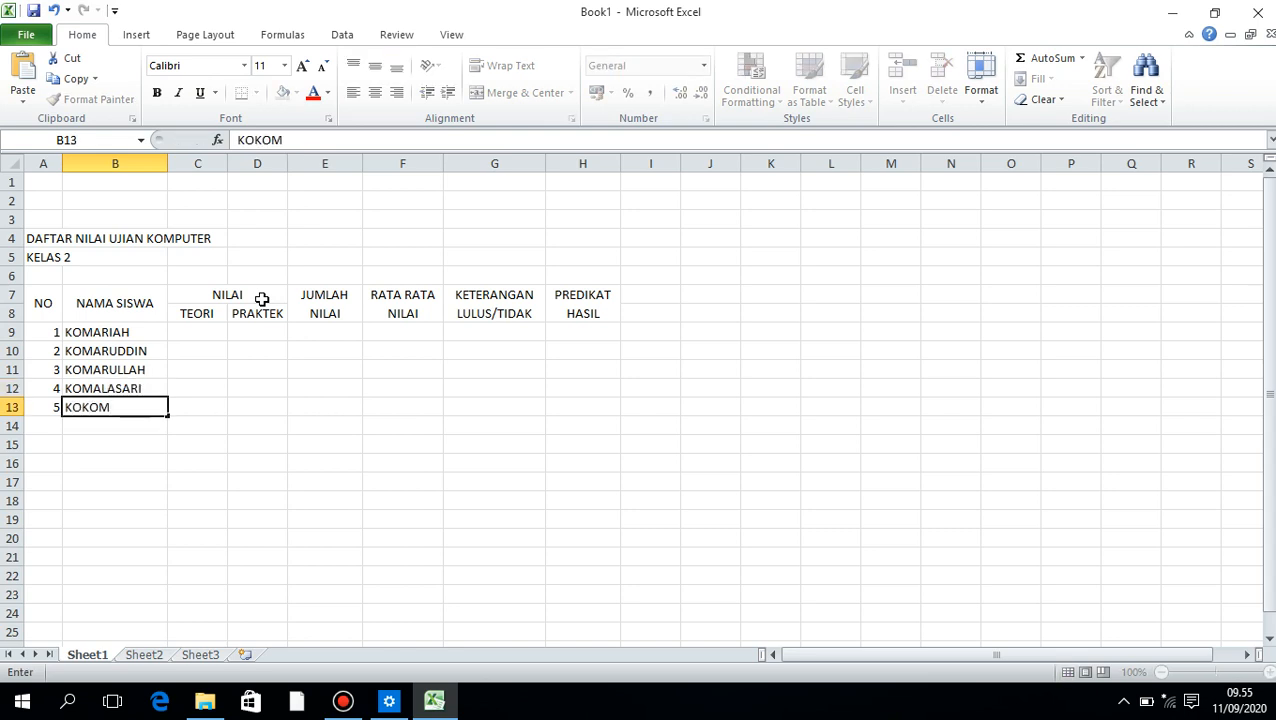
pyautogui.press('Tab')
# - Enter the TEORI scores 6, 65, 9, 65 and 8 in C9:C13
pyautogui.click(218, 336)
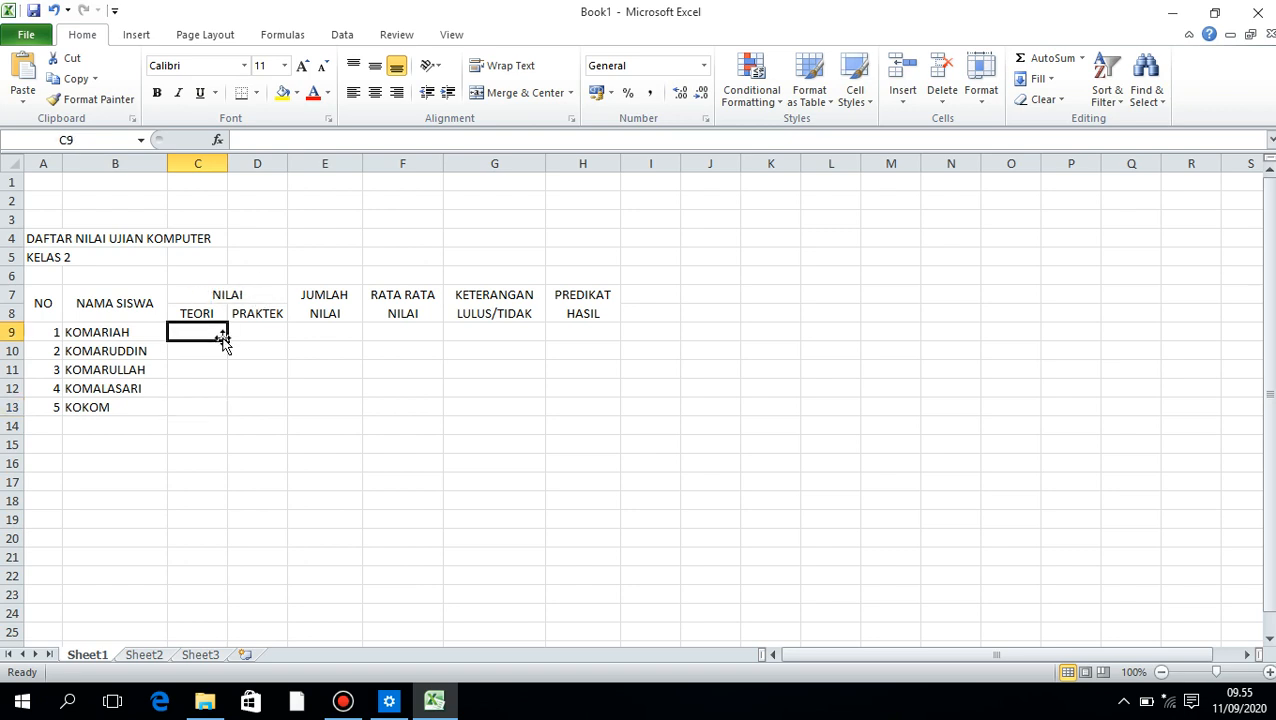
pyautogui.write('6')
pyautogui.press('Return')
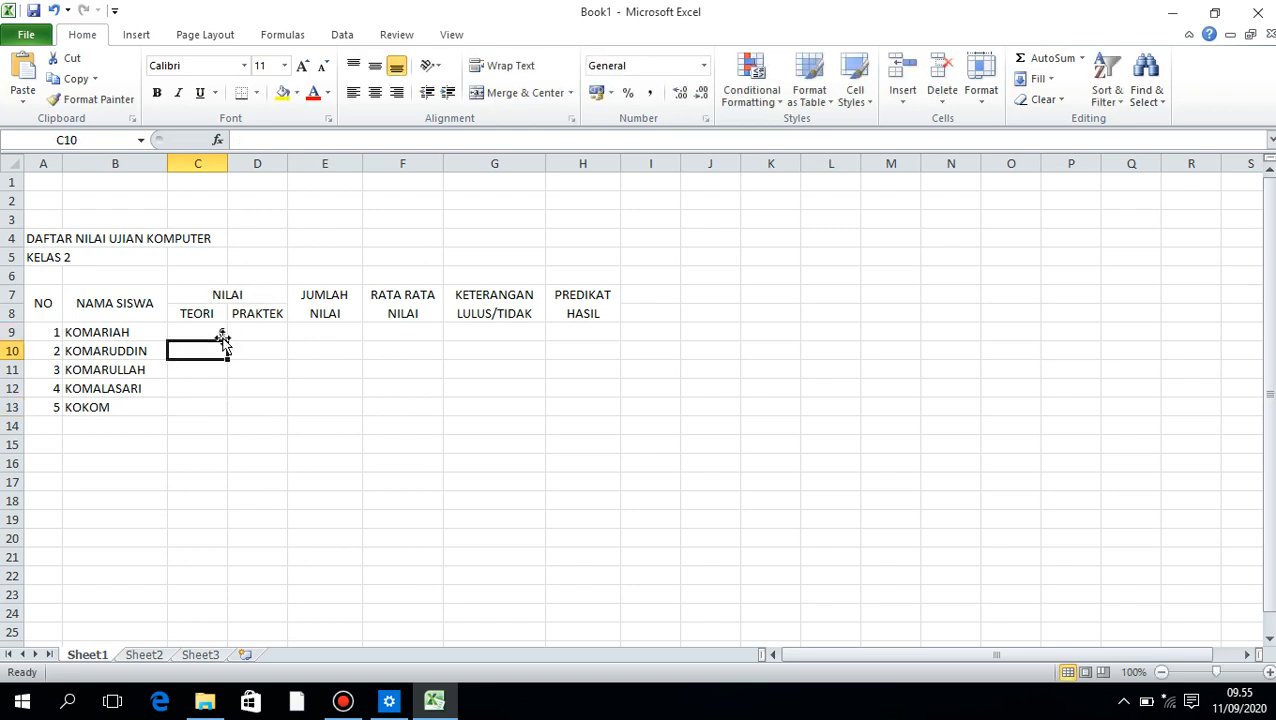
pyautogui.write('6')
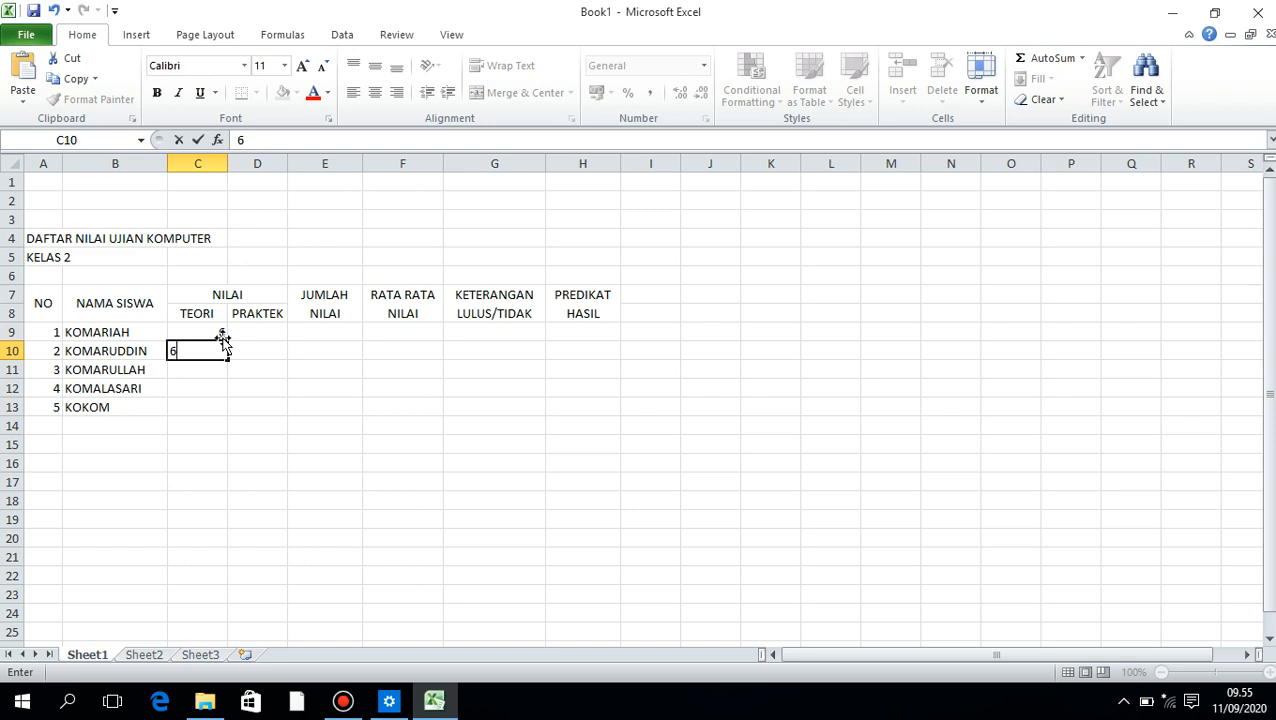
pyautogui.write('5')
pyautogui.press('Return')
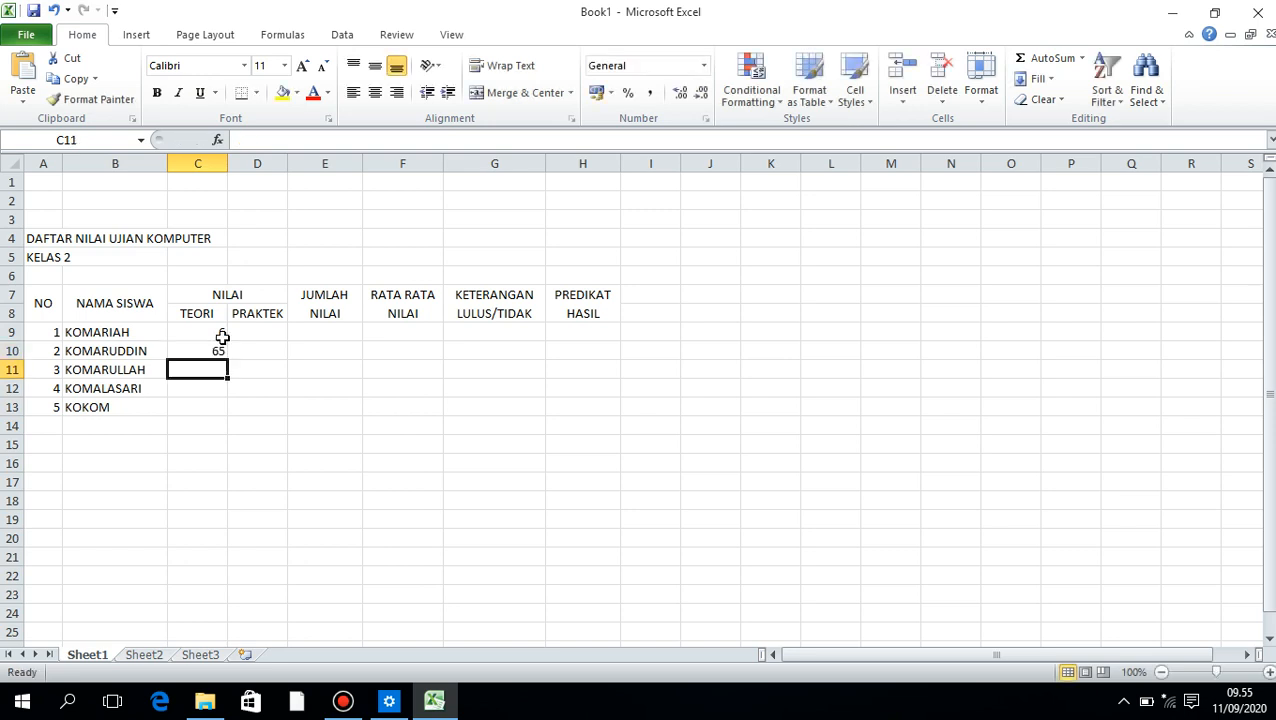
pyautogui.write('9')
pyautogui.press('Return')
pyautogui.write('6')
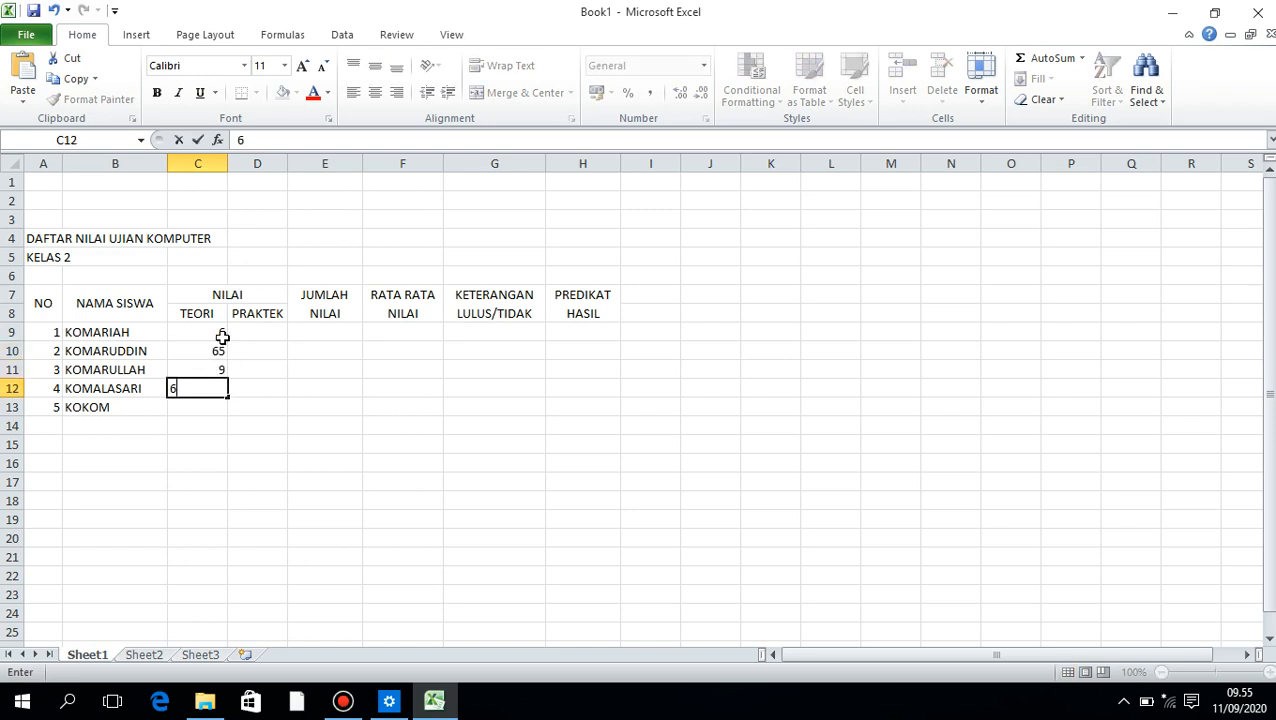
pyautogui.write('5')
pyautogui.press('Return')
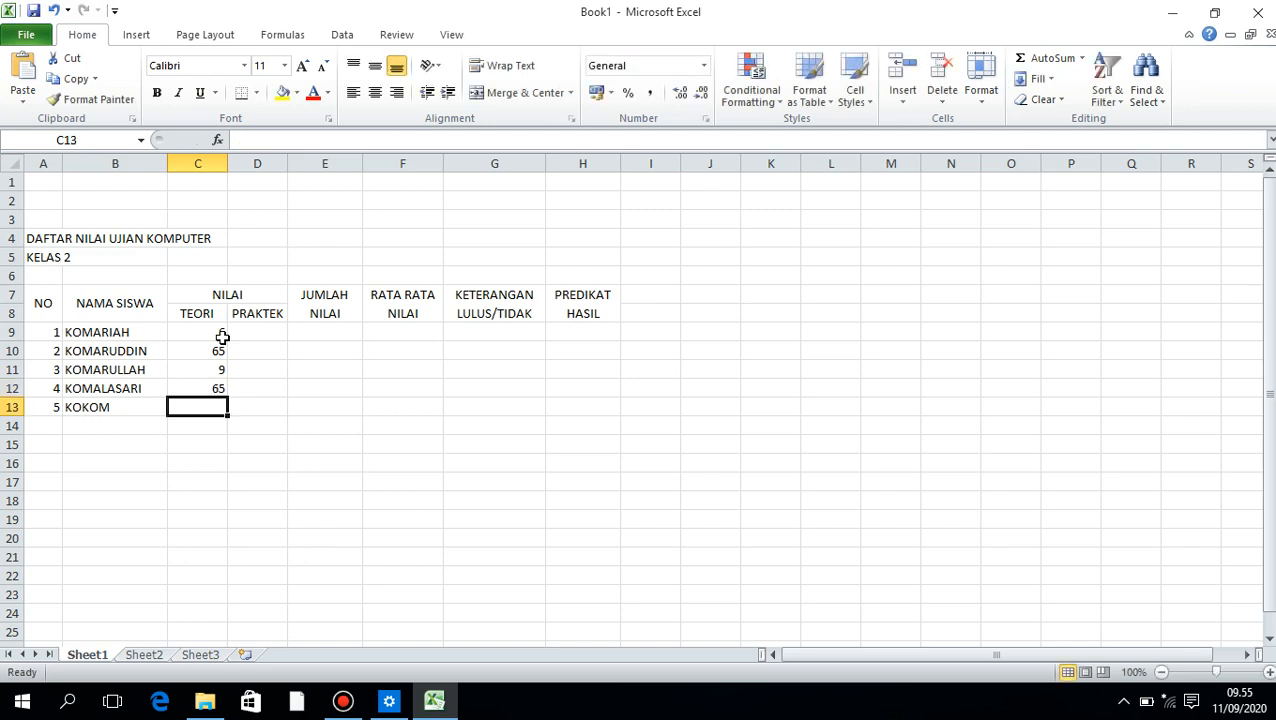
pyautogui.write('8')
pyautogui.press('Return')
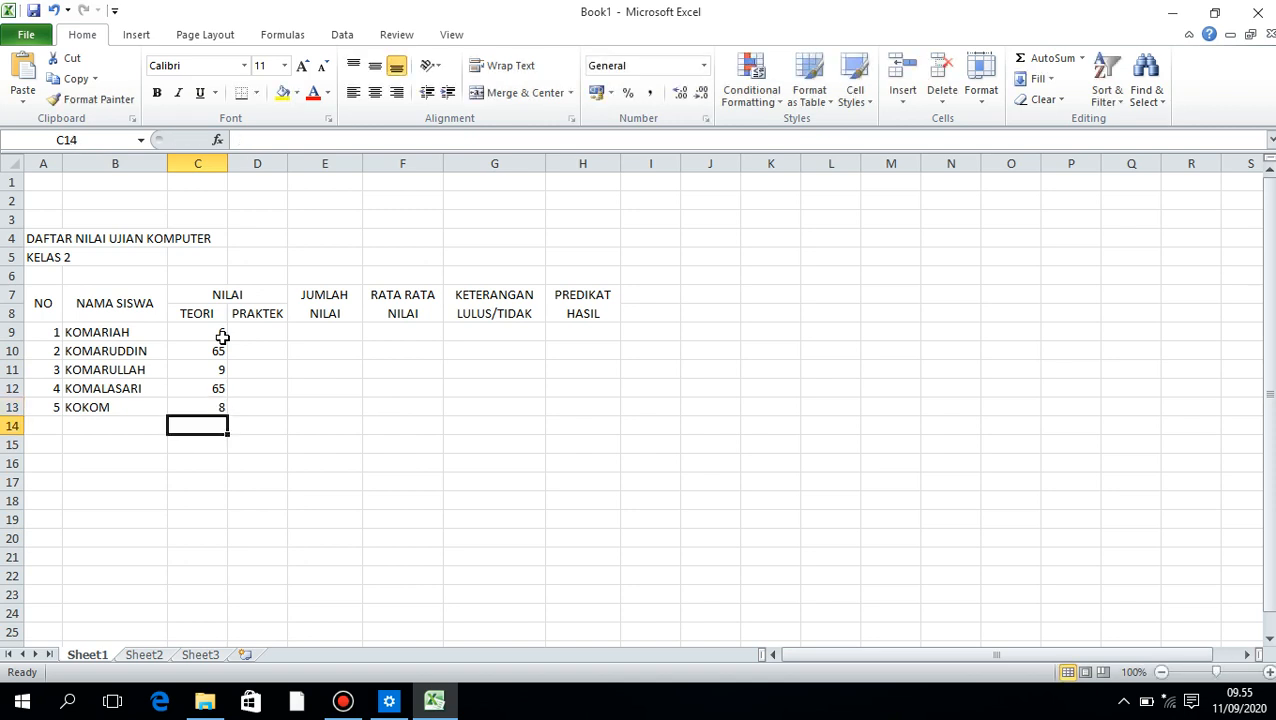
pyautogui.write('85')
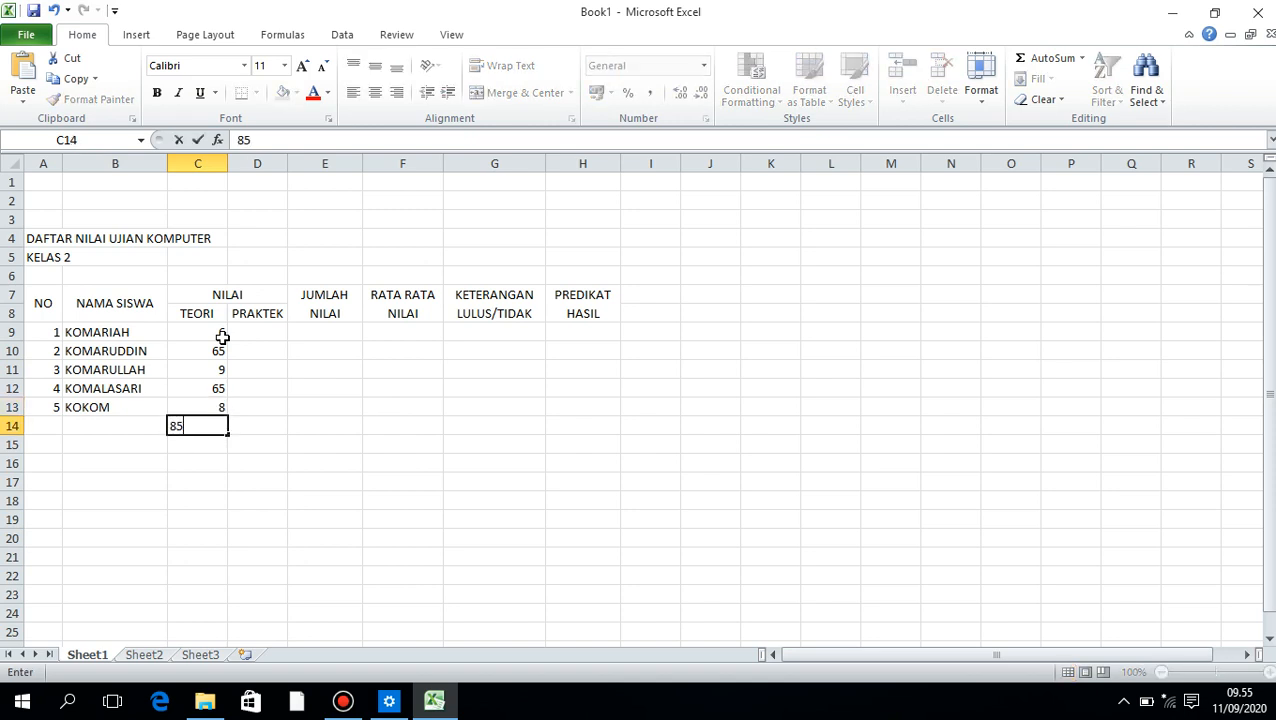
pyautogui.press('Return')
pyautogui.press('Up')
pyautogui.press('Up')
pyautogui.press('Down')
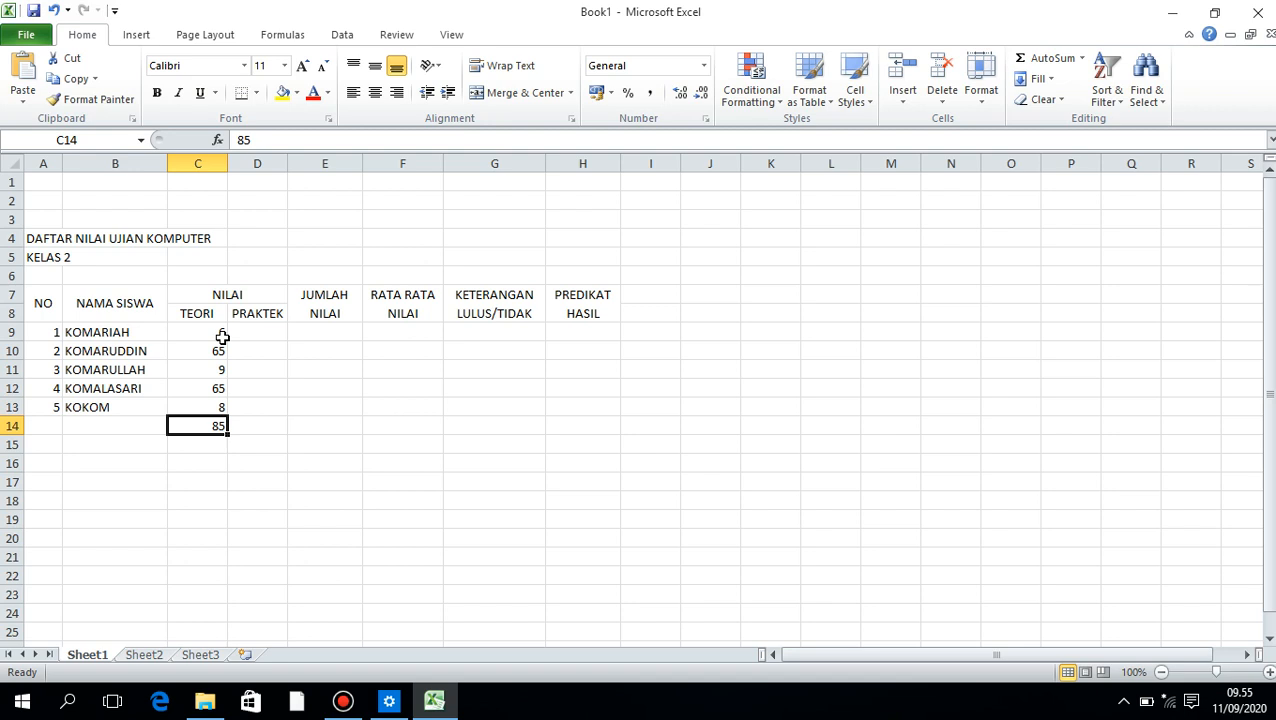
pyautogui.press('Delete')
# - Enter the PRAKTEK score 7 for the first student in D9
pyautogui.click(265, 331)
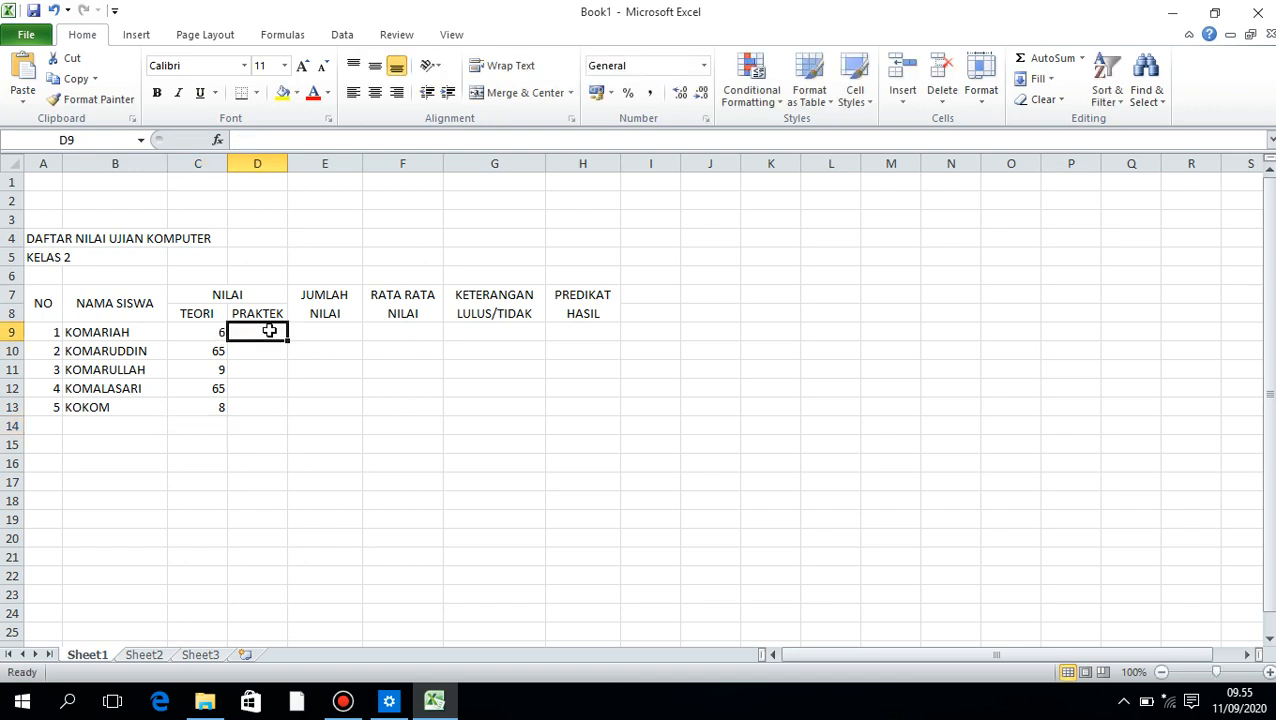
pyautogui.write('7')
pyautogui.press('Return')
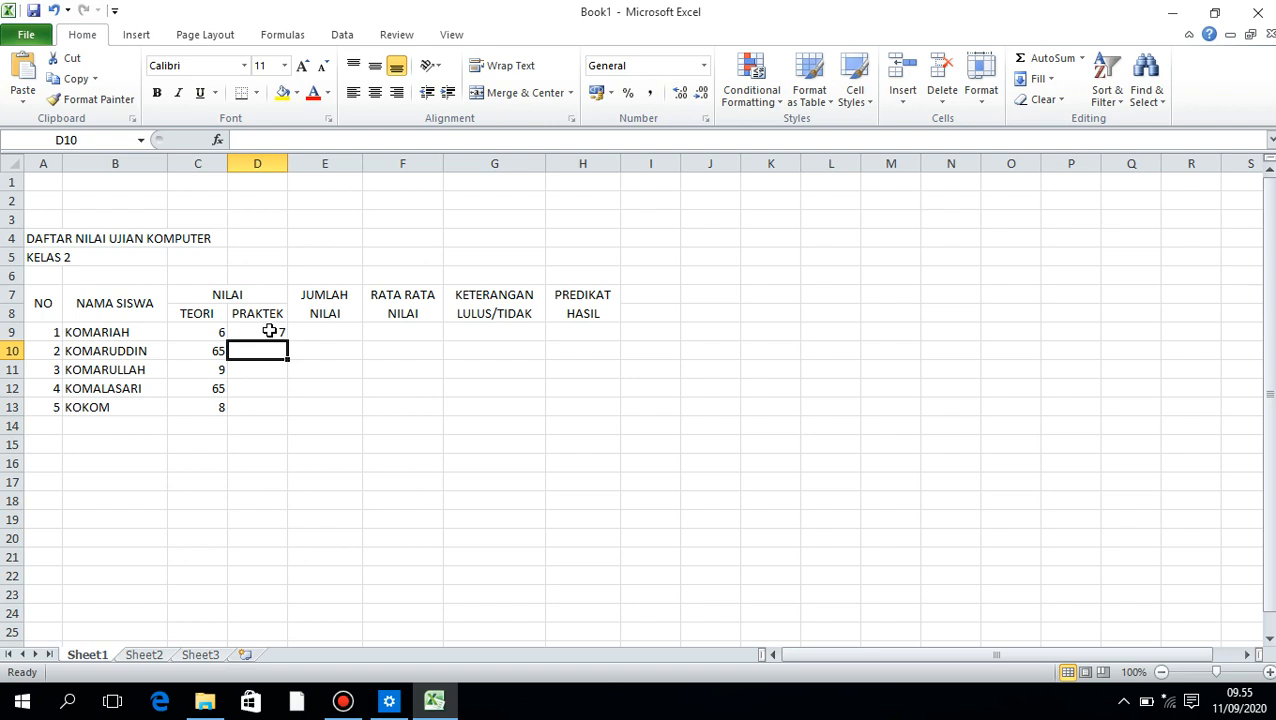
# - Correct the TEORI scores in C10 and C12 to 6,5
pyautogui.press('Left')
pyautogui.write('6')
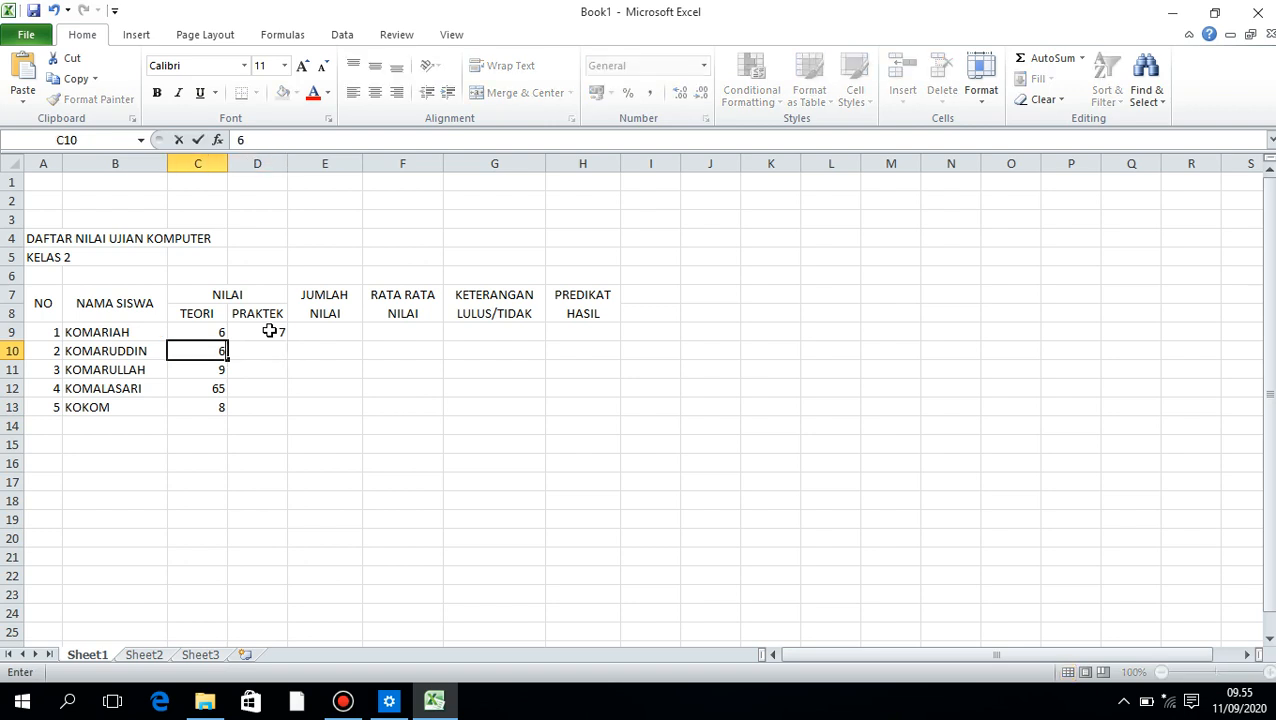
pyautogui.write(',5')
pyautogui.press('Return')
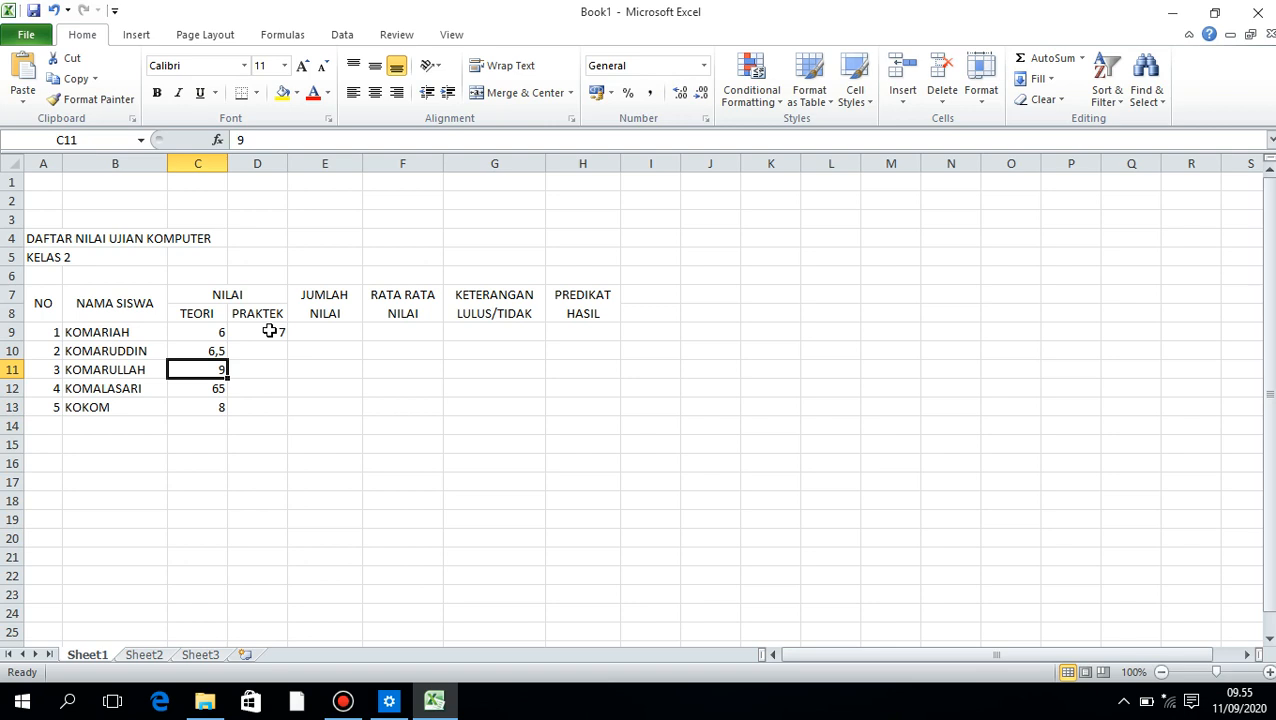
pyautogui.press('Down')
pyautogui.write('6,5')
pyautogui.press('Return')
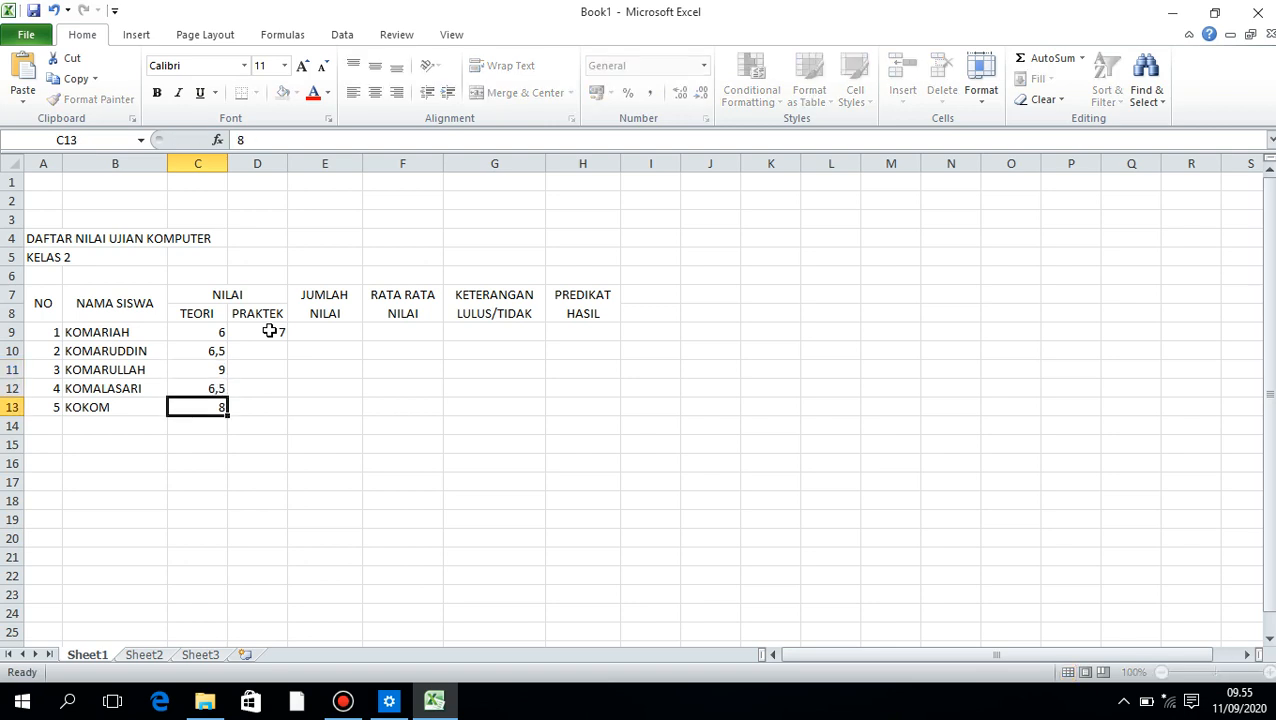
# - Enter the PRAKTEK scores 5, 9, 7 and 7,5 for the remaining students in D10:D13
pyautogui.press('Right')
pyautogui.press('Up')
pyautogui.press('Up')
pyautogui.press('Up')
pyautogui.press('Up')
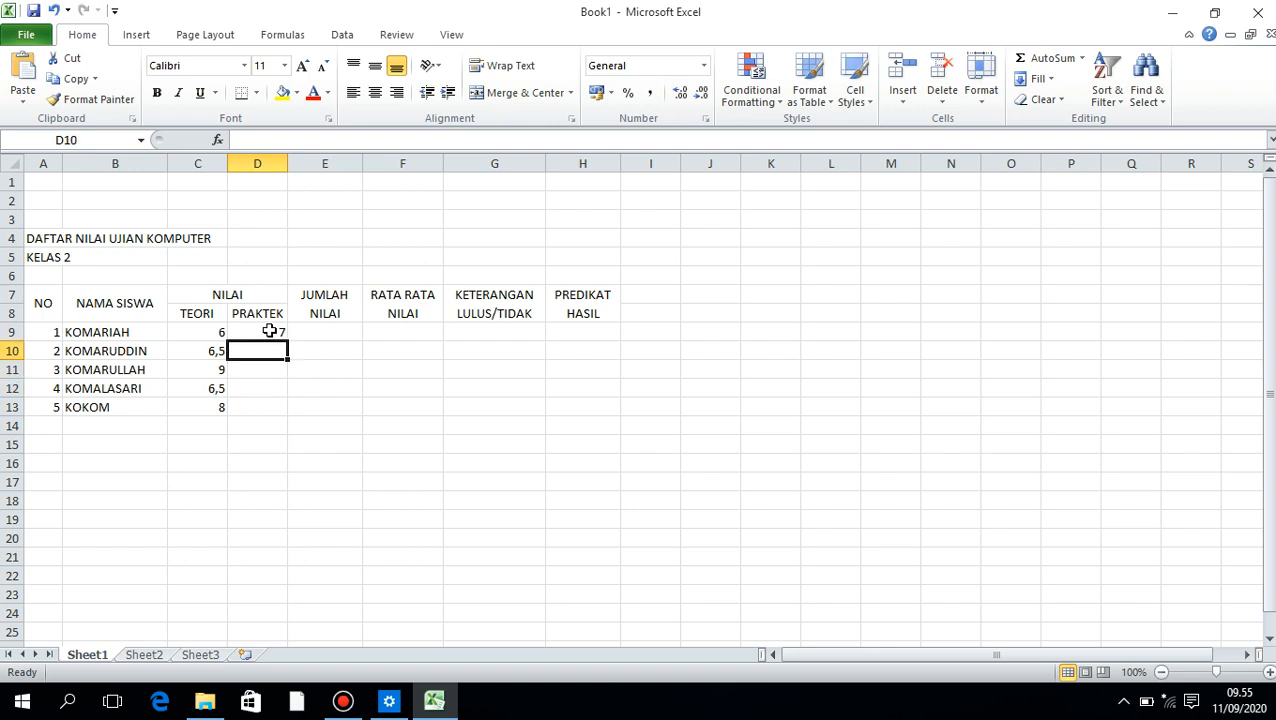
pyautogui.press('Down')
pyautogui.write('5')
pyautogui.press('Return')
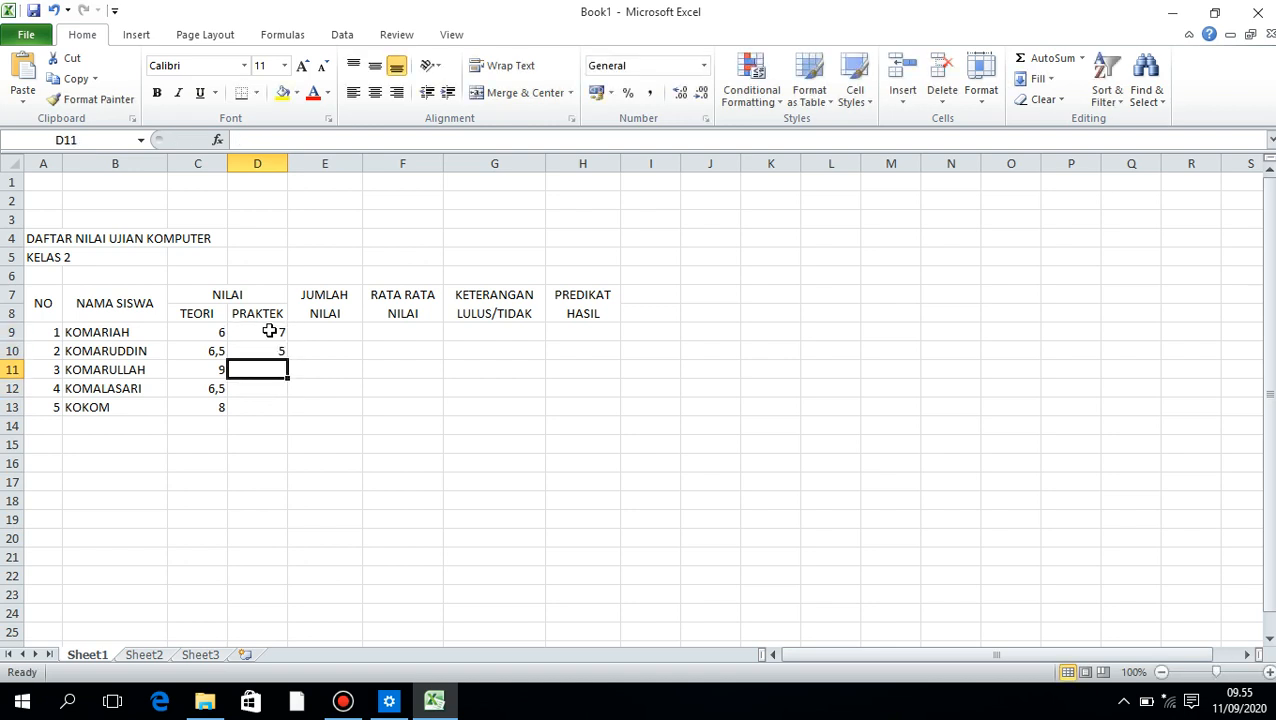
pyautogui.write('9')
pyautogui.press('Return')
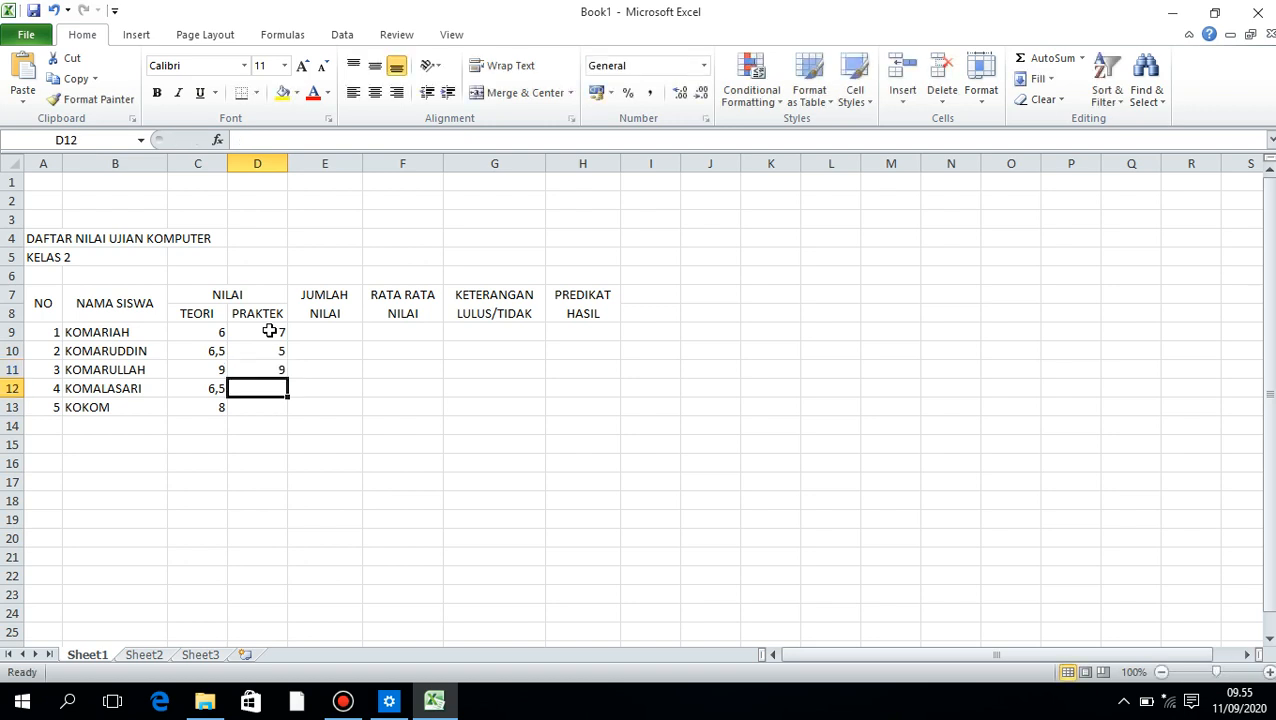
pyautogui.write('7')
pyautogui.press('Return')
pyautogui.write(',5')
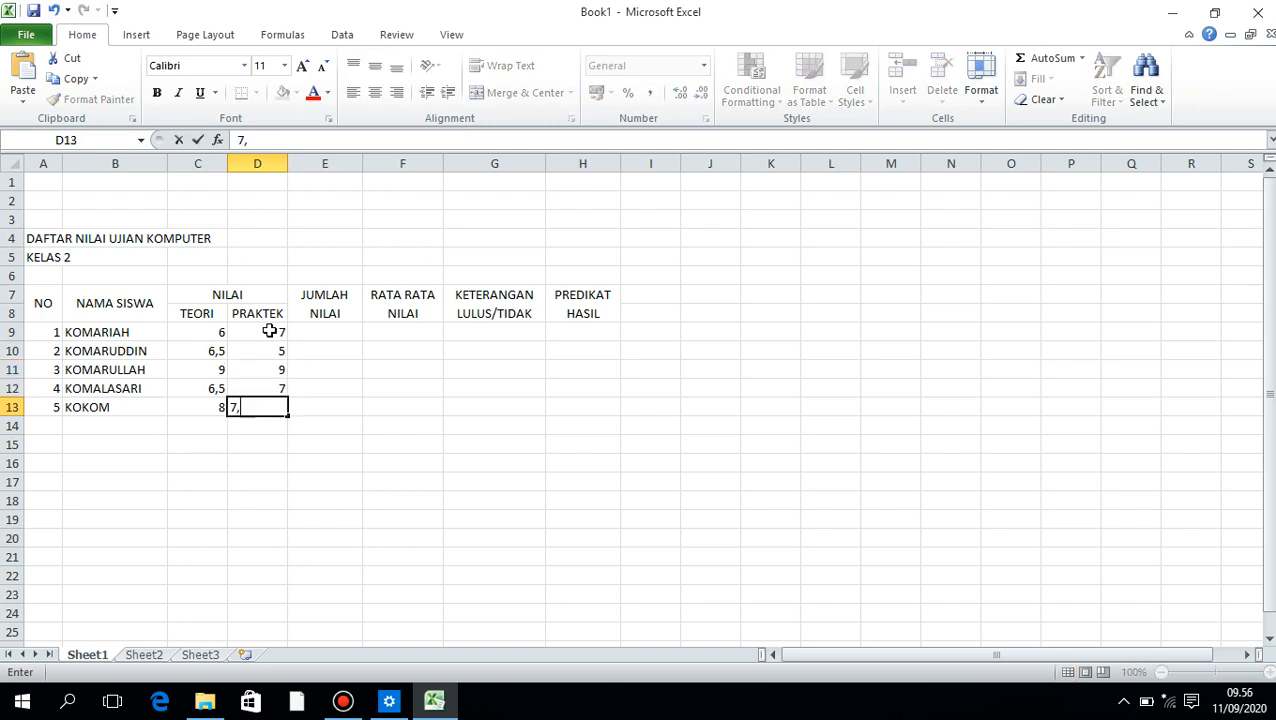
pyautogui.press('Tab')
pyautogui.press('Tab')
pyautogui.press('Up')
pyautogui.press('Up')
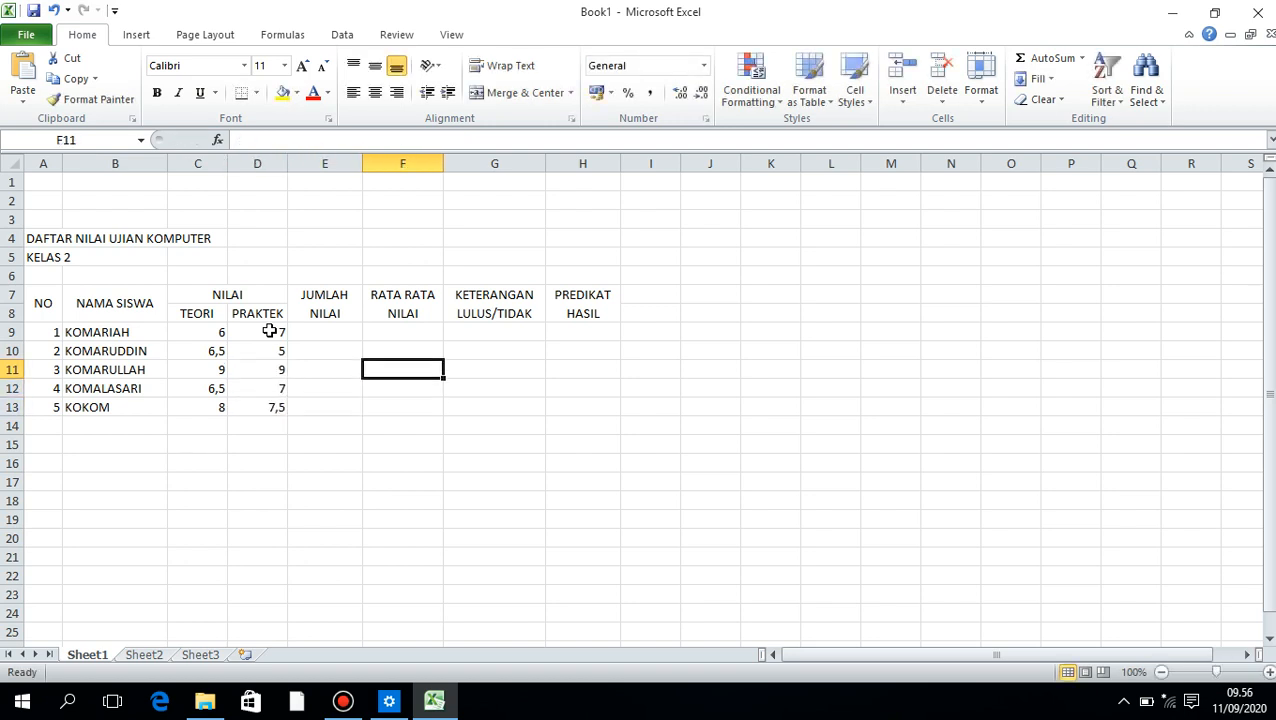
# - Apply all borders to the whole score table in A7:H13
pyautogui.moveTo(43, 303); pyautogui.dragTo(564, 404)
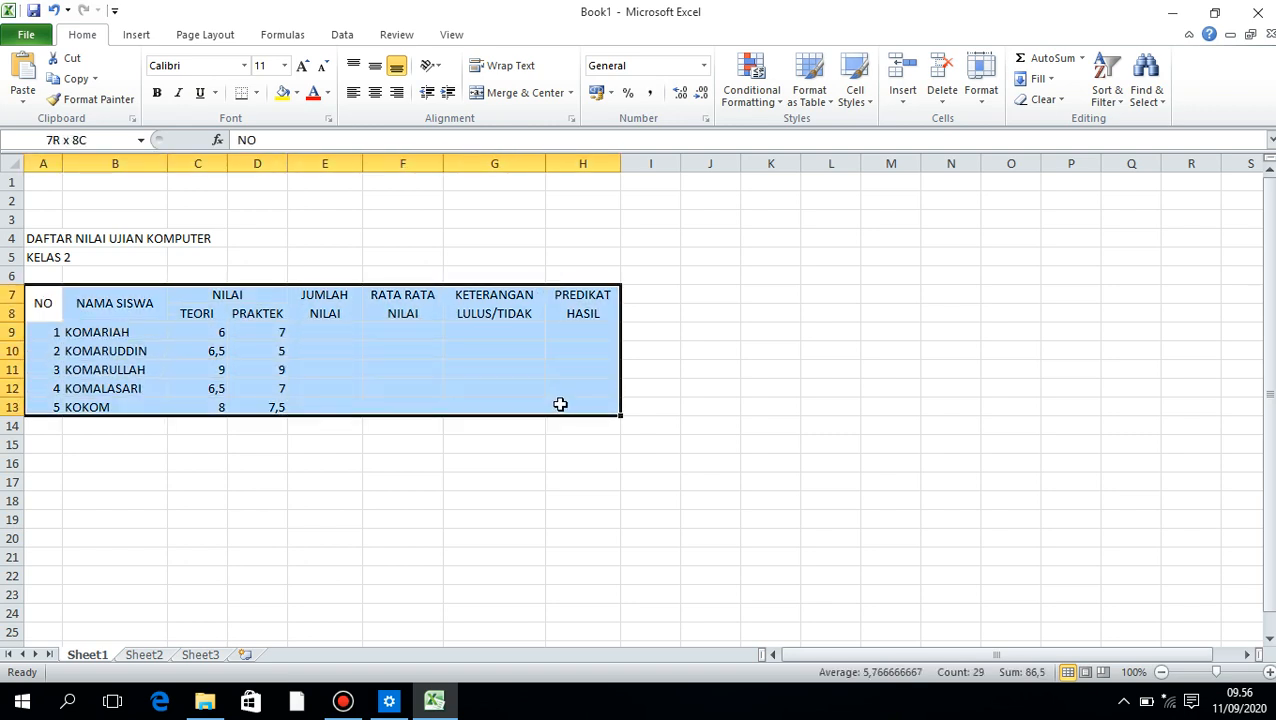
pyautogui.click(256, 92)
pyautogui.click(245, 247)
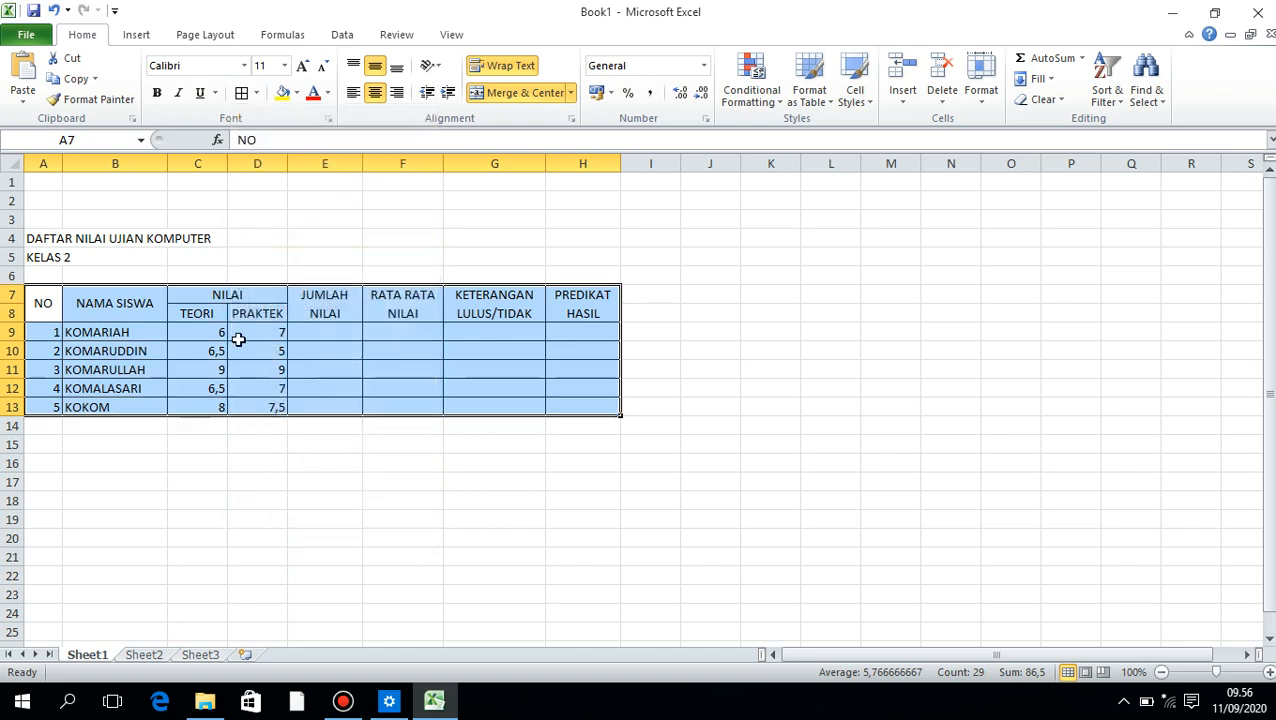
pyautogui.click(239, 378)
# - Center the TEORI and PRAKTEK scores in C9:D13 and format them with two decimal places
pyautogui.moveTo(201, 334); pyautogui.dragTo(265, 407)
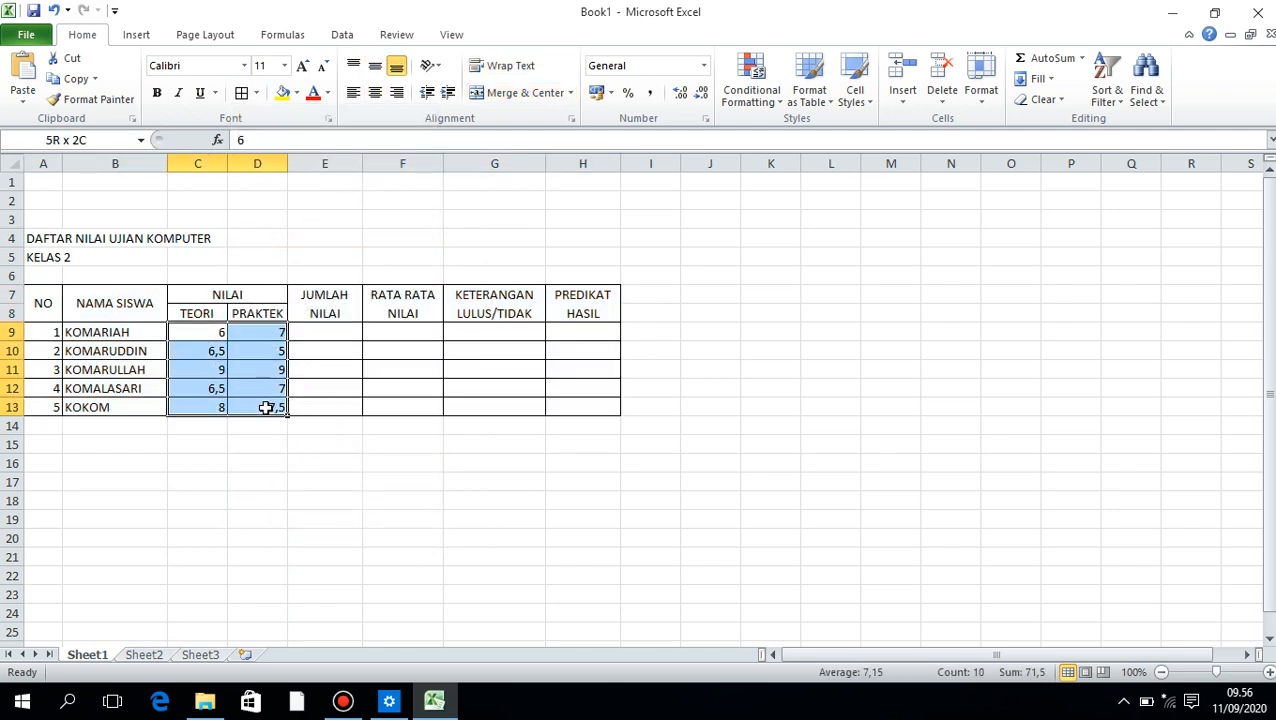
pyautogui.click(375, 92)
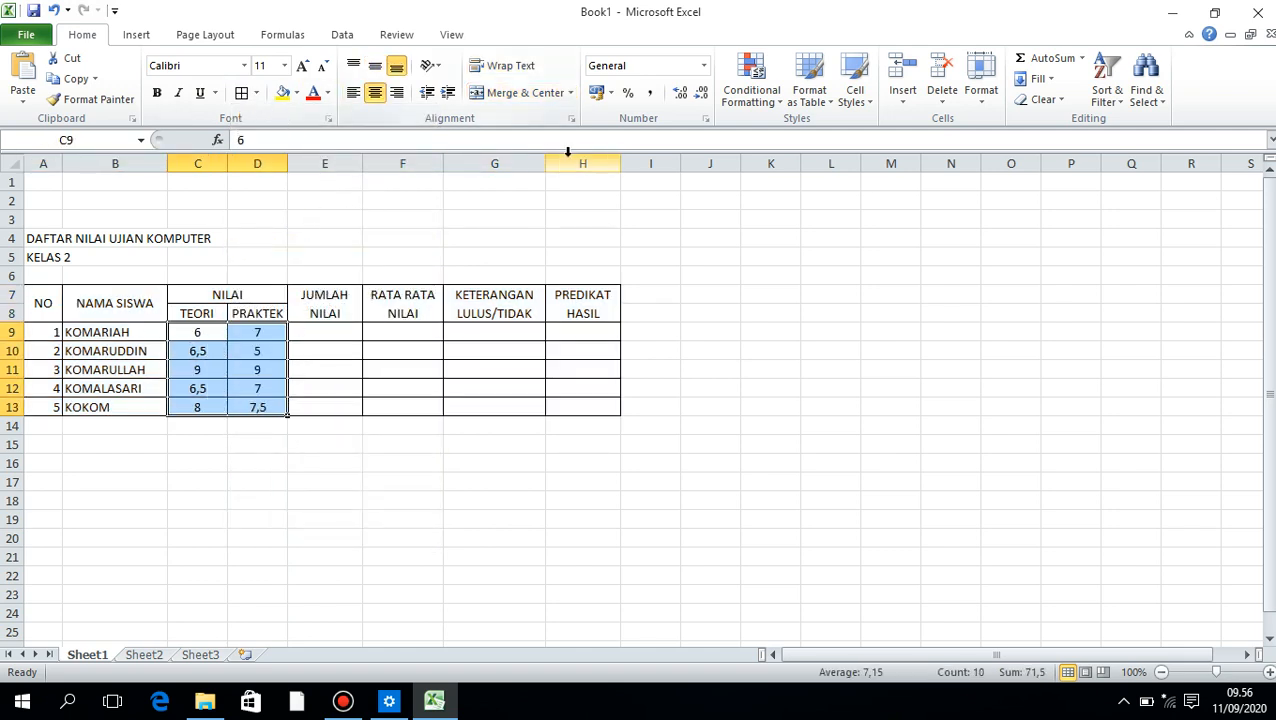
pyautogui.click(681, 93)
pyautogui.click(681, 93)
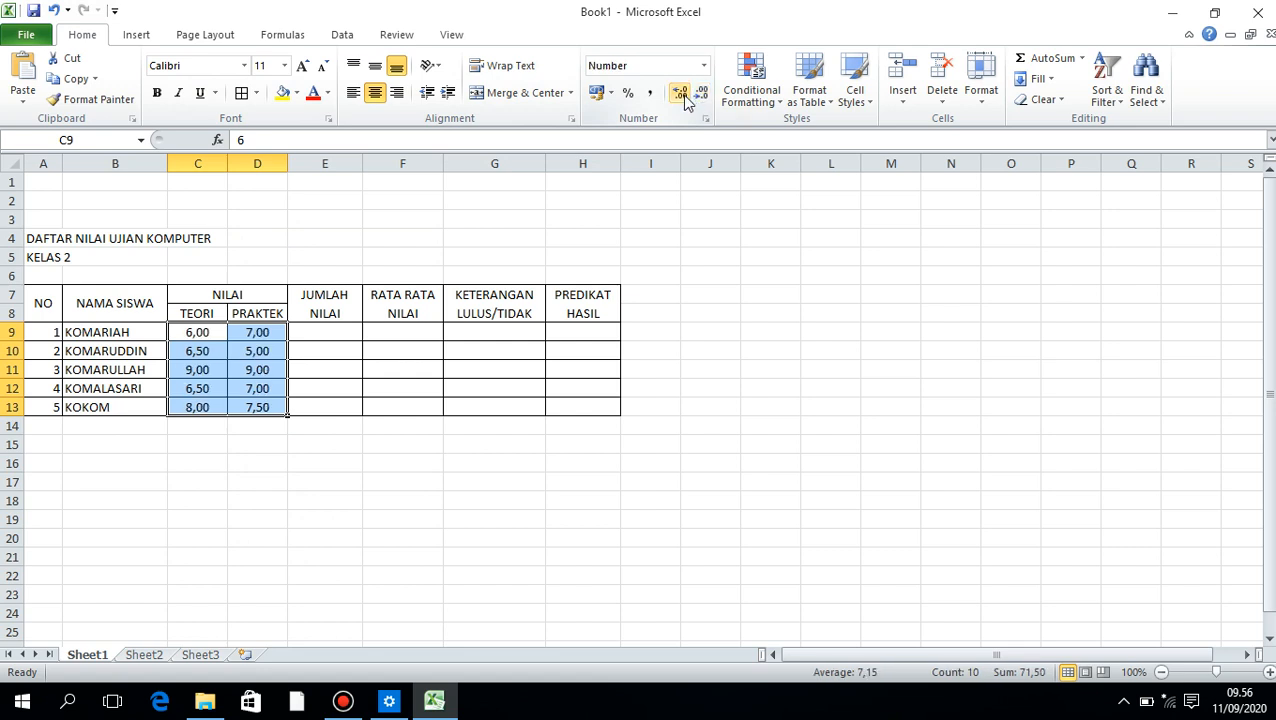
pyautogui.click(533, 313)
pyautogui.click(337, 328)
# - Make the table headings in A7:H8 bold and fill them with yellow
pyautogui.moveTo(47, 306); pyautogui.dragTo(585, 306)
pyautogui.click(156, 93)
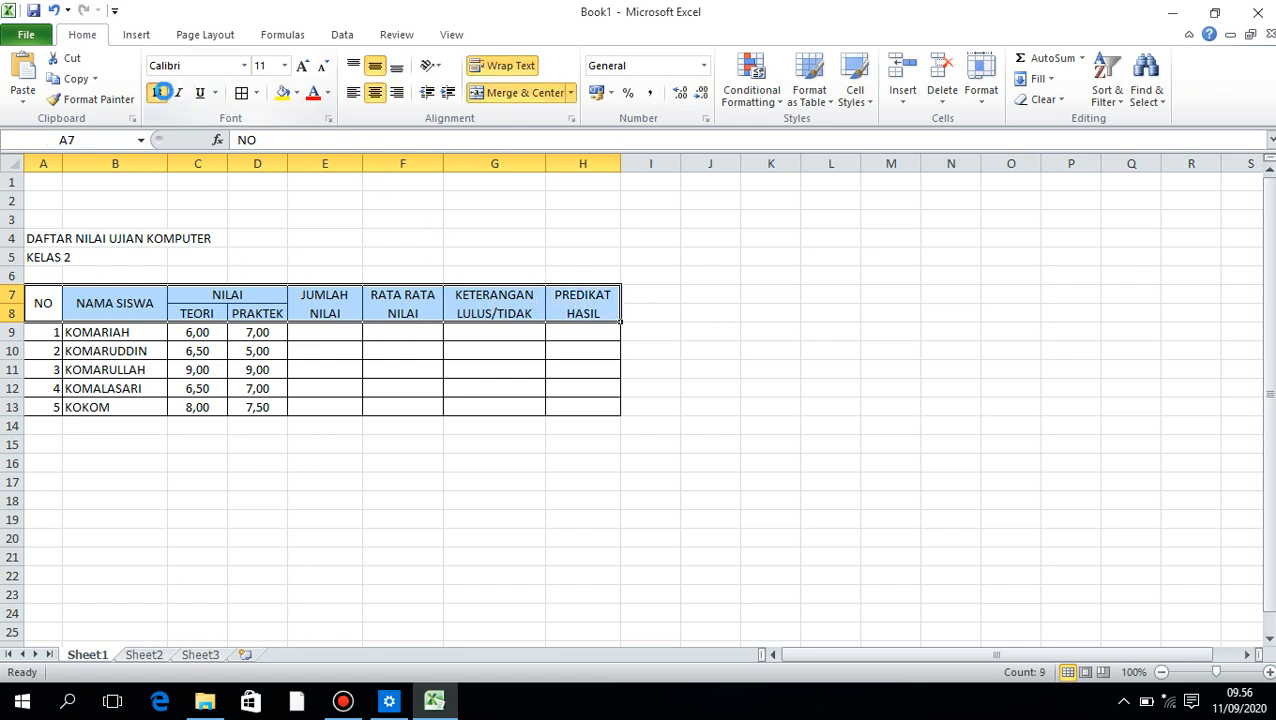
pyautogui.click(287, 100)
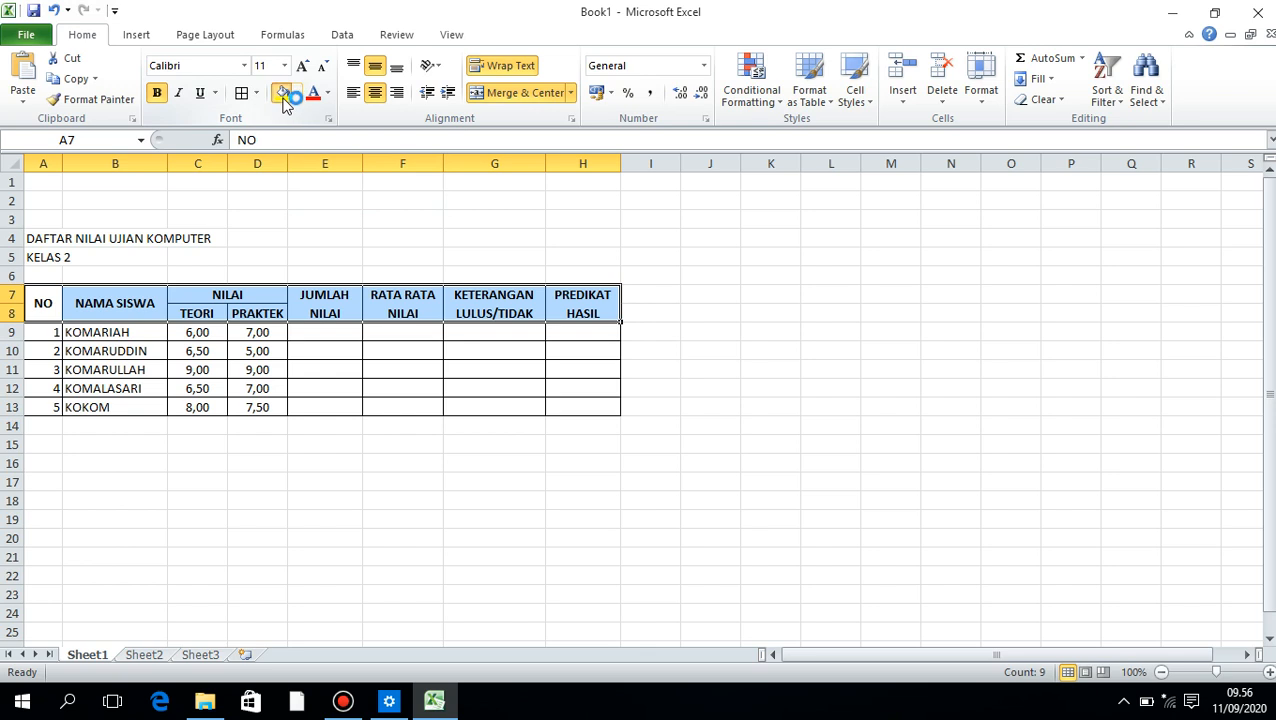
pyautogui.click(288, 95)
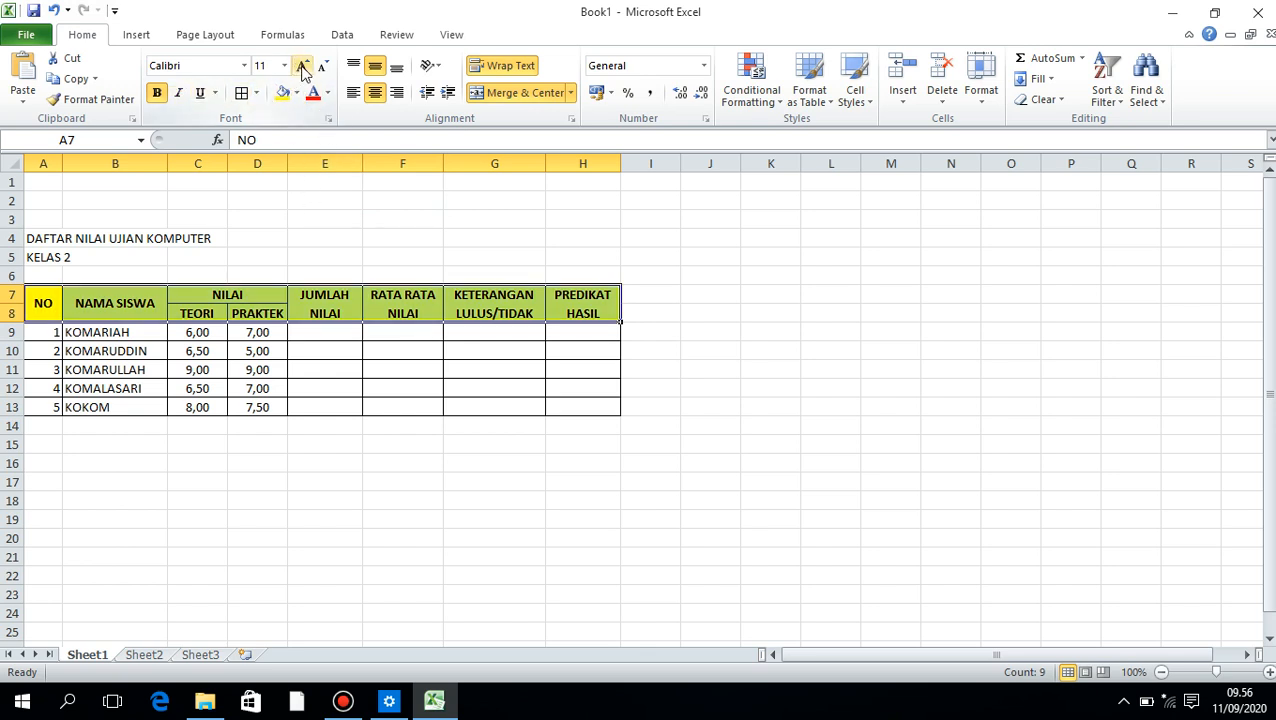
# - Increase the table headings' font size to 12 and widen columns D and F to fit
pyautogui.click(303, 65)
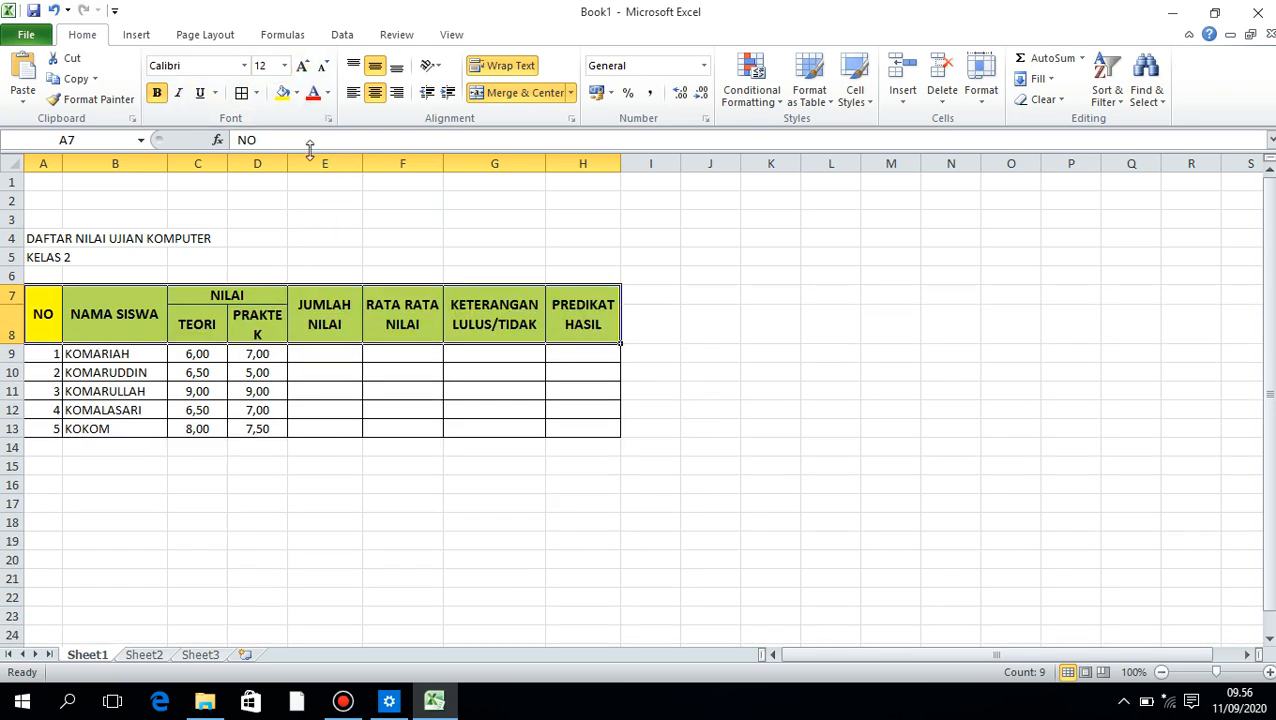
pyautogui.moveTo(287, 162); pyautogui.dragTo(301, 162)
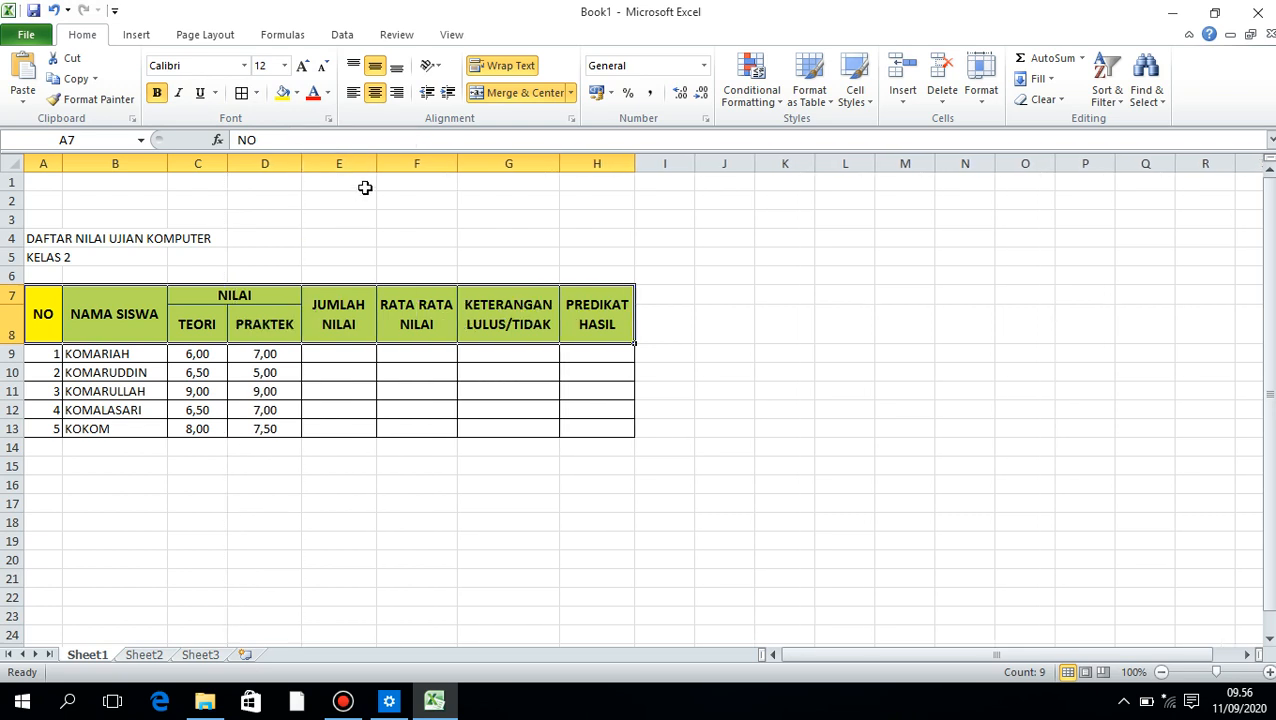
pyautogui.moveTo(458, 162); pyautogui.dragTo(461, 162)
# - Merge and center the title across A4:H4 and the KELAS 2 line across A5:H5
pyautogui.moveTo(43, 238); pyautogui.dragTo(567, 238)
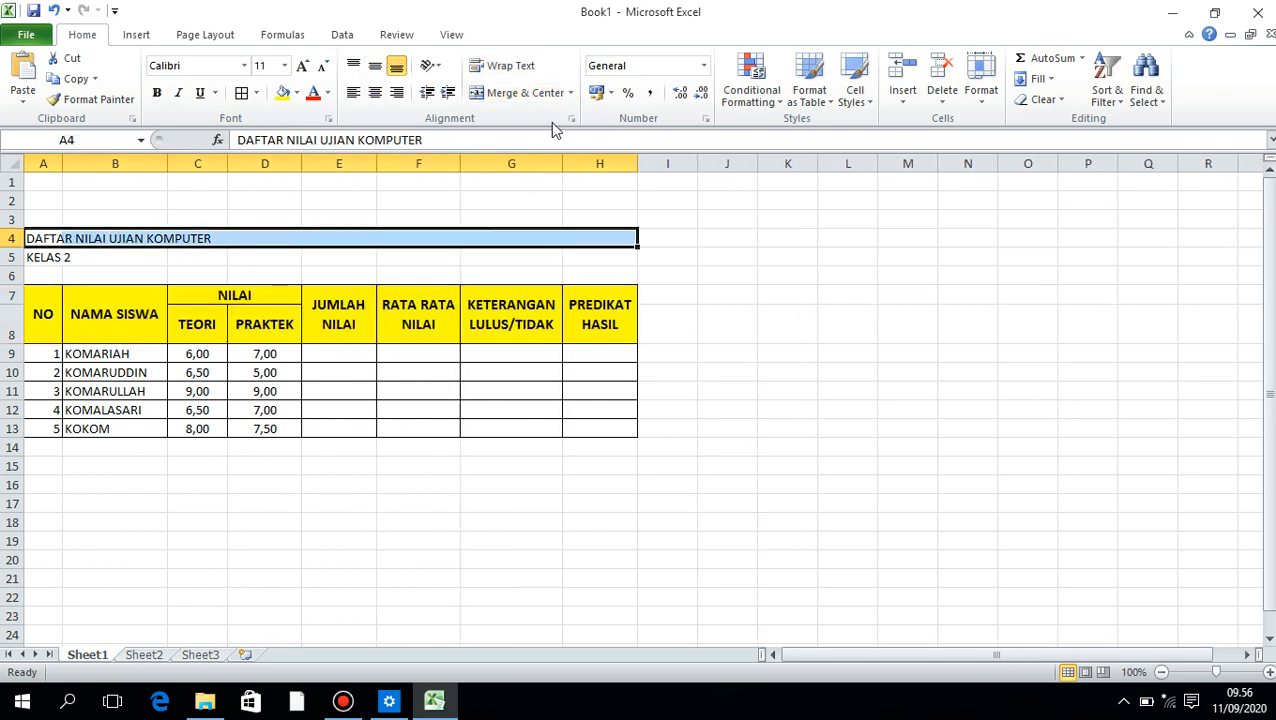
pyautogui.click(527, 92)
pyautogui.moveTo(55, 257); pyautogui.dragTo(578, 251)
pyautogui.click(505, 92)
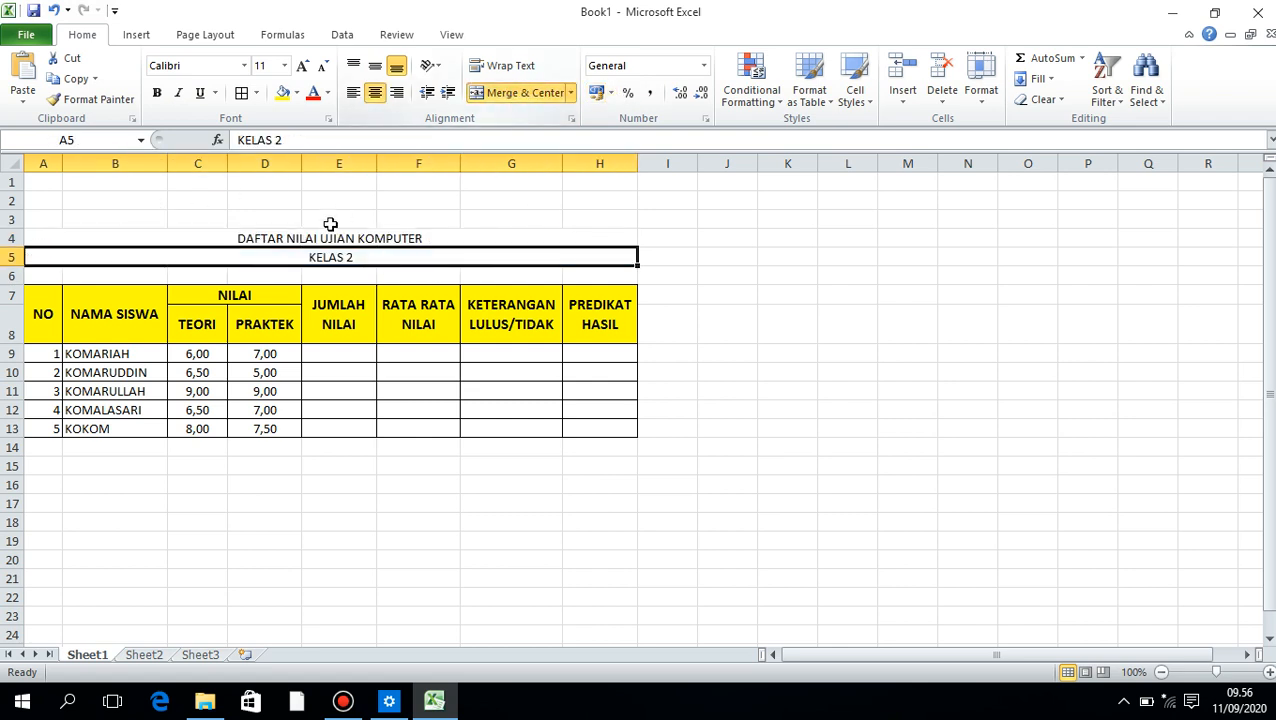
# - Make the two title lines in rows 4 and 5 bold and enlarge their font by two size steps
pyautogui.click(323, 242)
pyautogui.moveTo(323, 242); pyautogui.dragTo(325, 257)
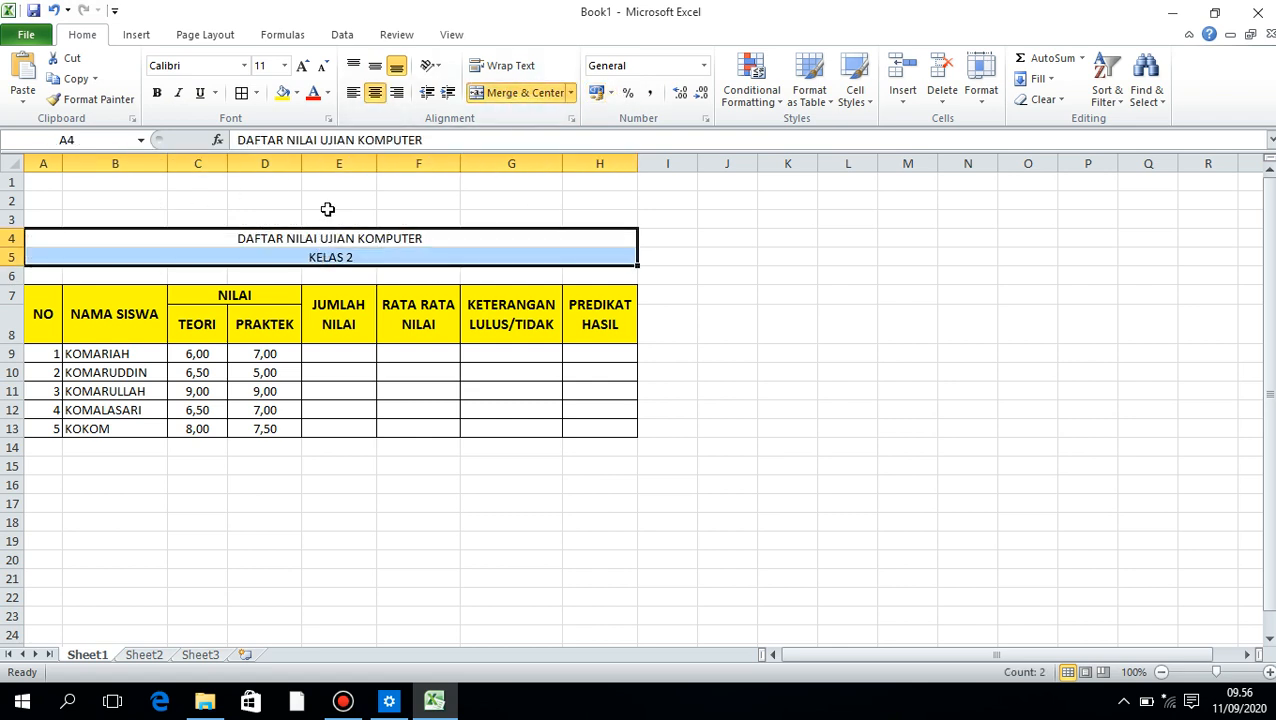
pyautogui.click(156, 92)
pyautogui.click(302, 65)
pyautogui.click(302, 65)
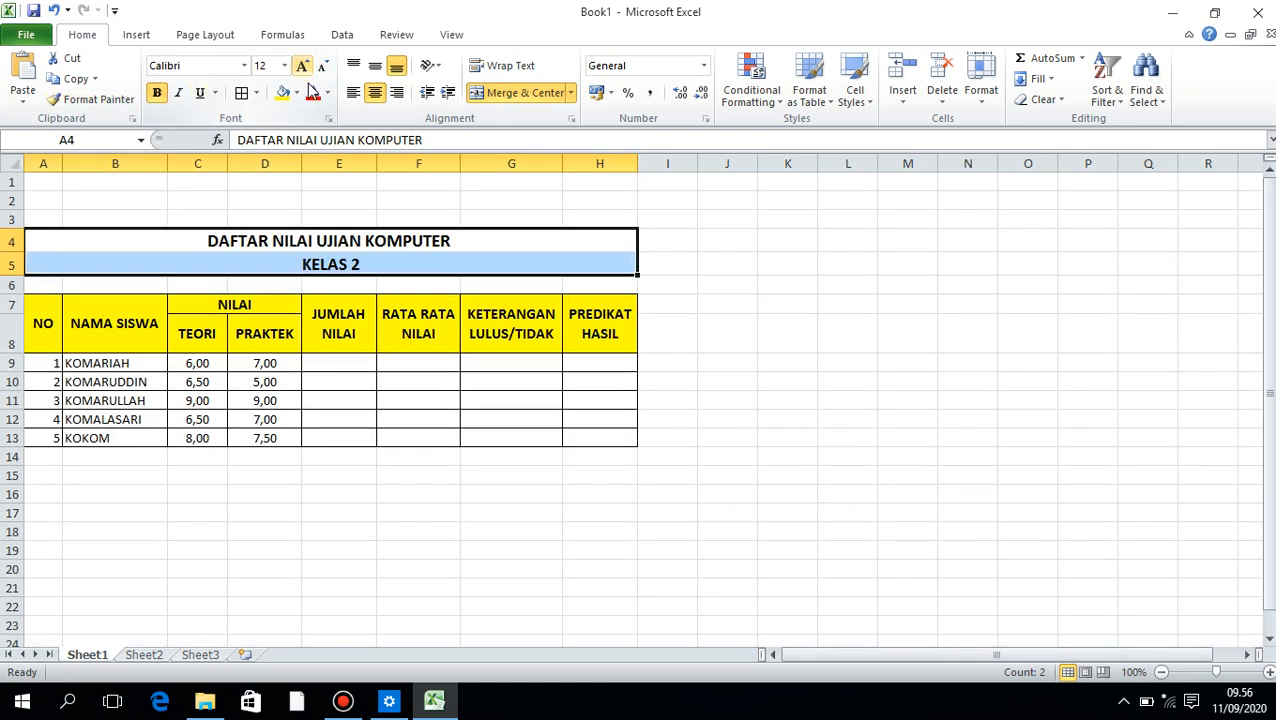
pyautogui.click(287, 265)
pyautogui.click(159, 400)
pyautogui.click(366, 366)
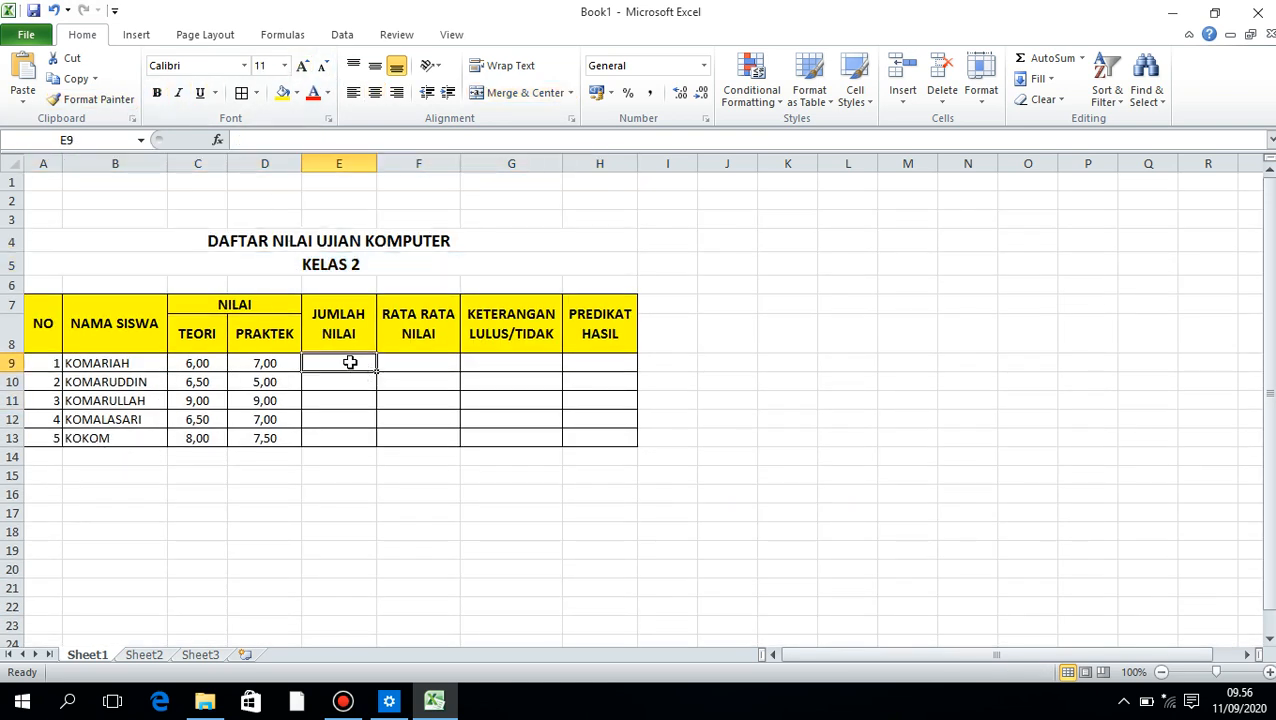
# - Enter the note heading "Ketentuan soal" in B15 below the table
pyautogui.click(112, 477)
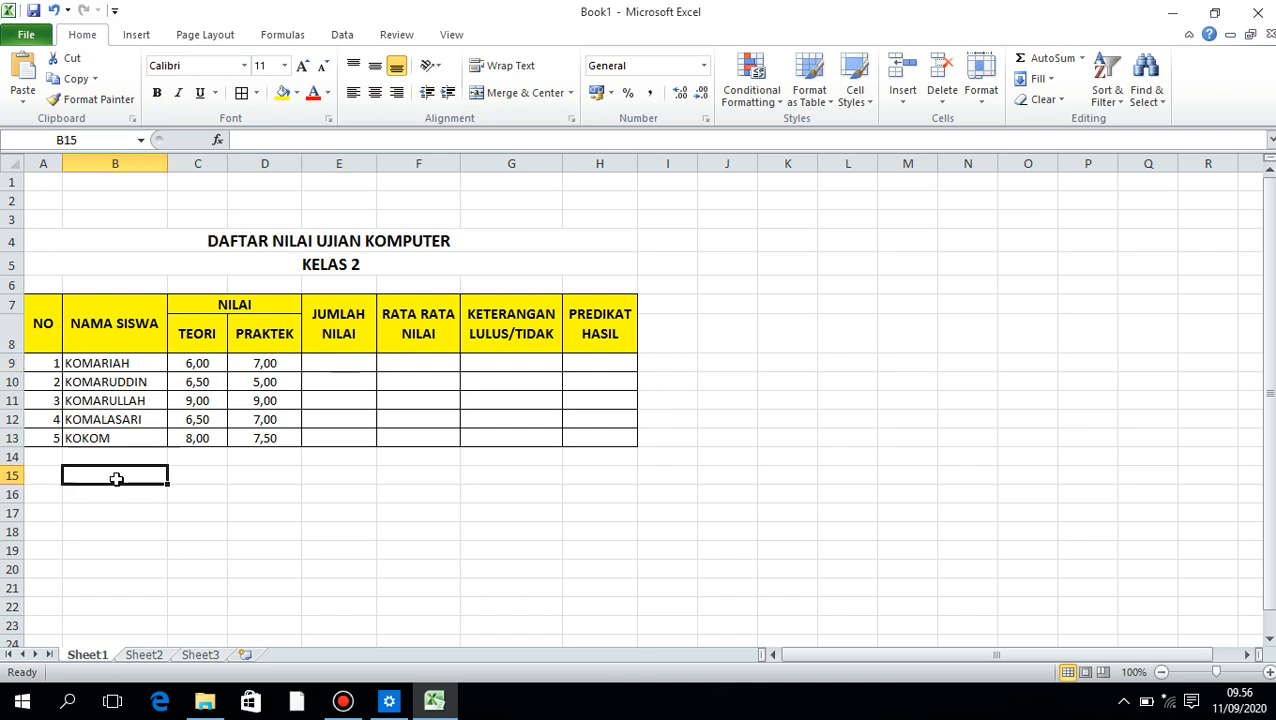
pyautogui.write('K')
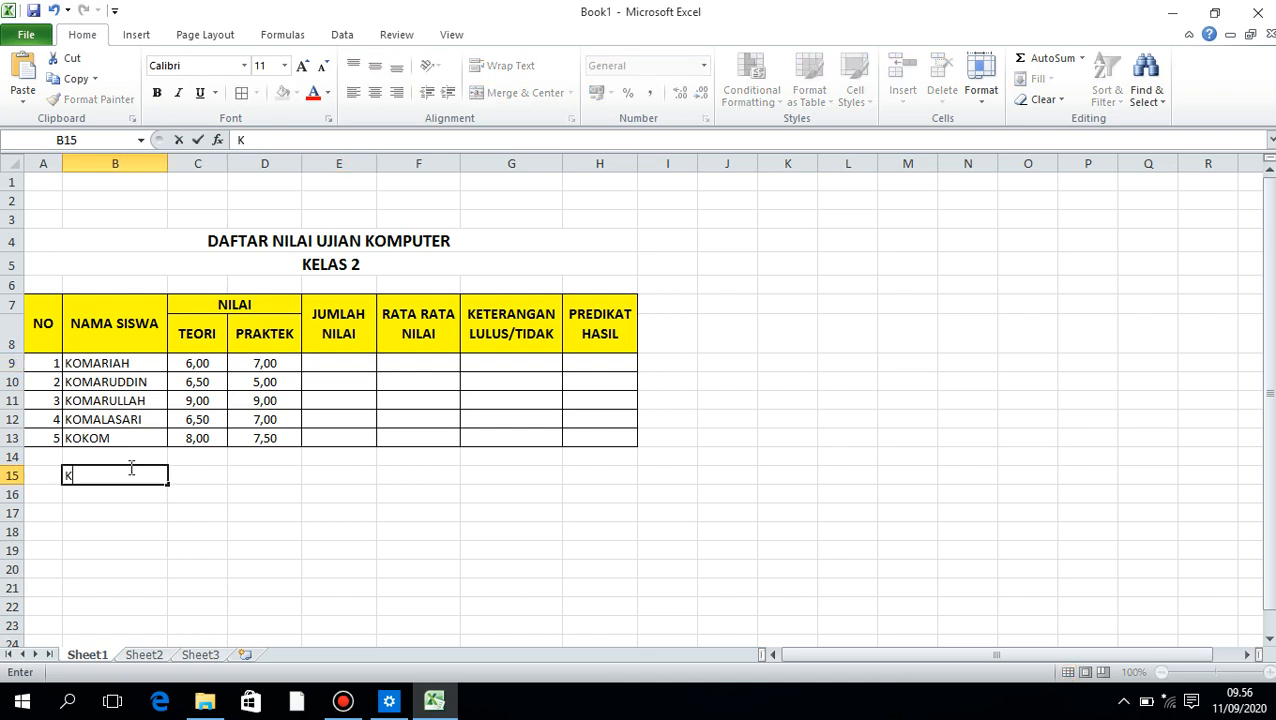
pyautogui.write('etentuan soal')
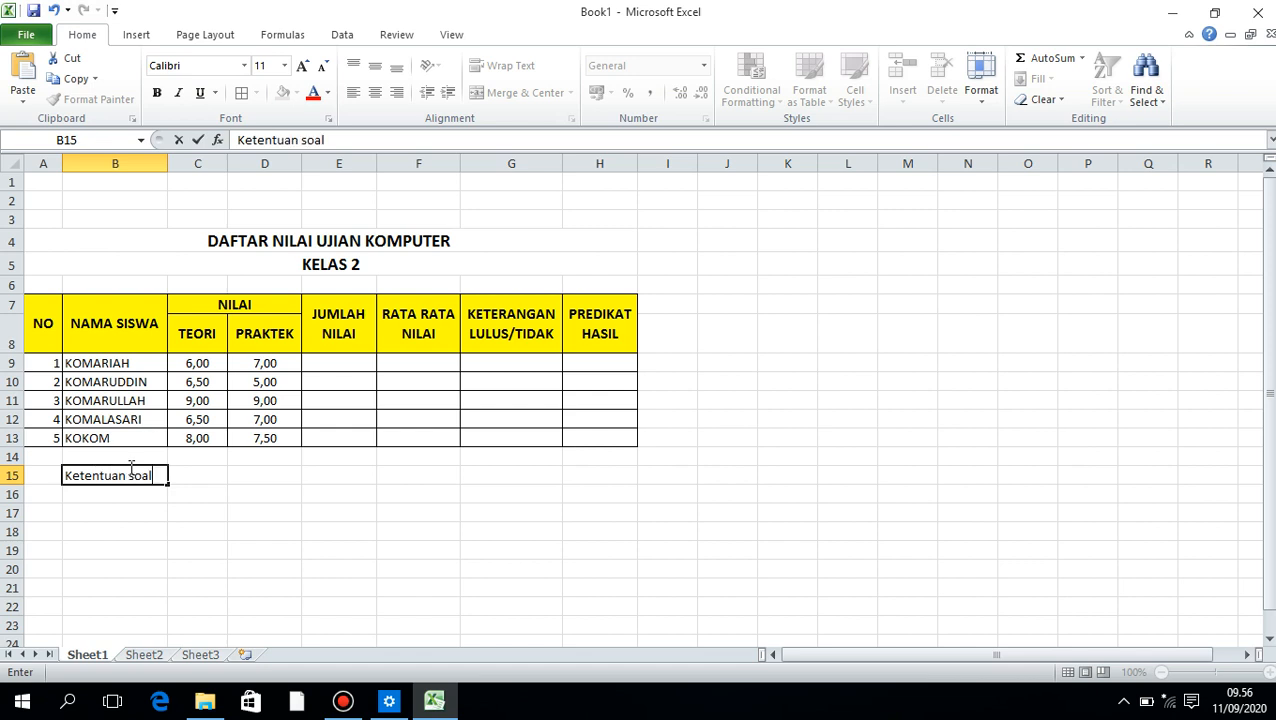
pyautogui.press('Return')
# - Enter the text note "- JUMLAH NILAI = Nilai Teori + Nilai Praktek" in B16
pyautogui.write("'")
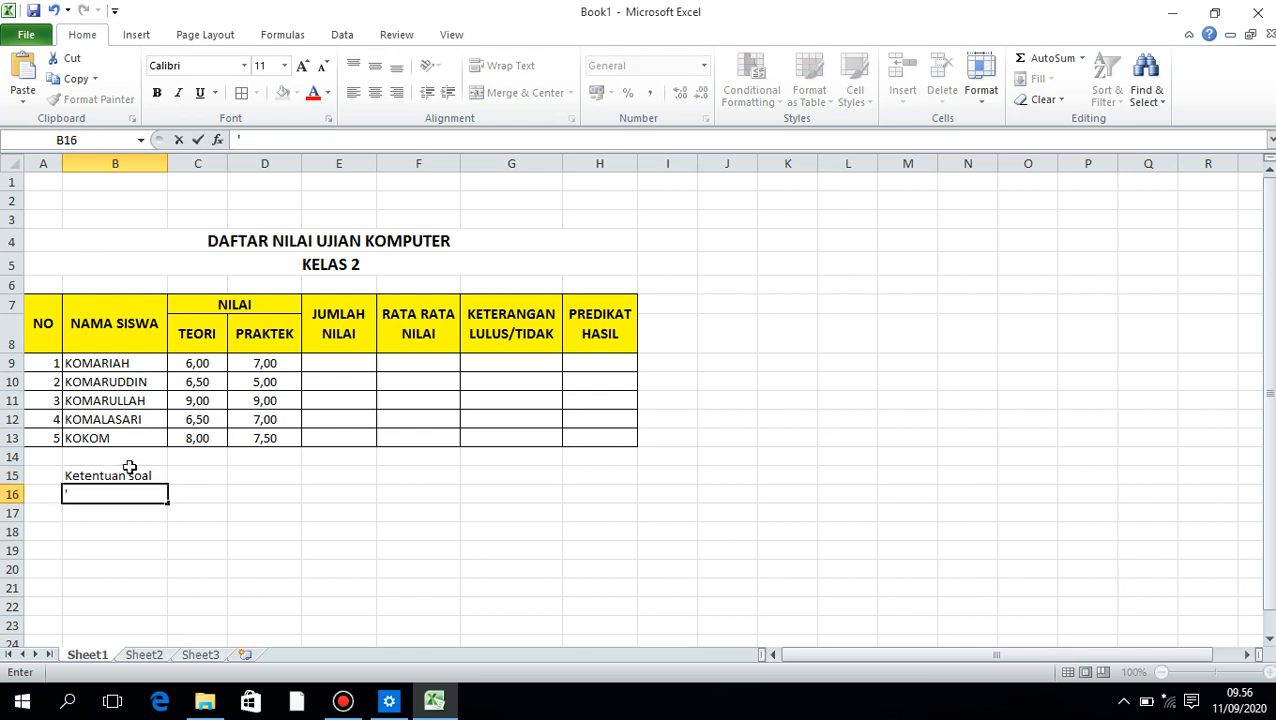
pyautogui.write('=')
pyautogui.press('BackSpace')
pyautogui.write('- JUMLAH ')
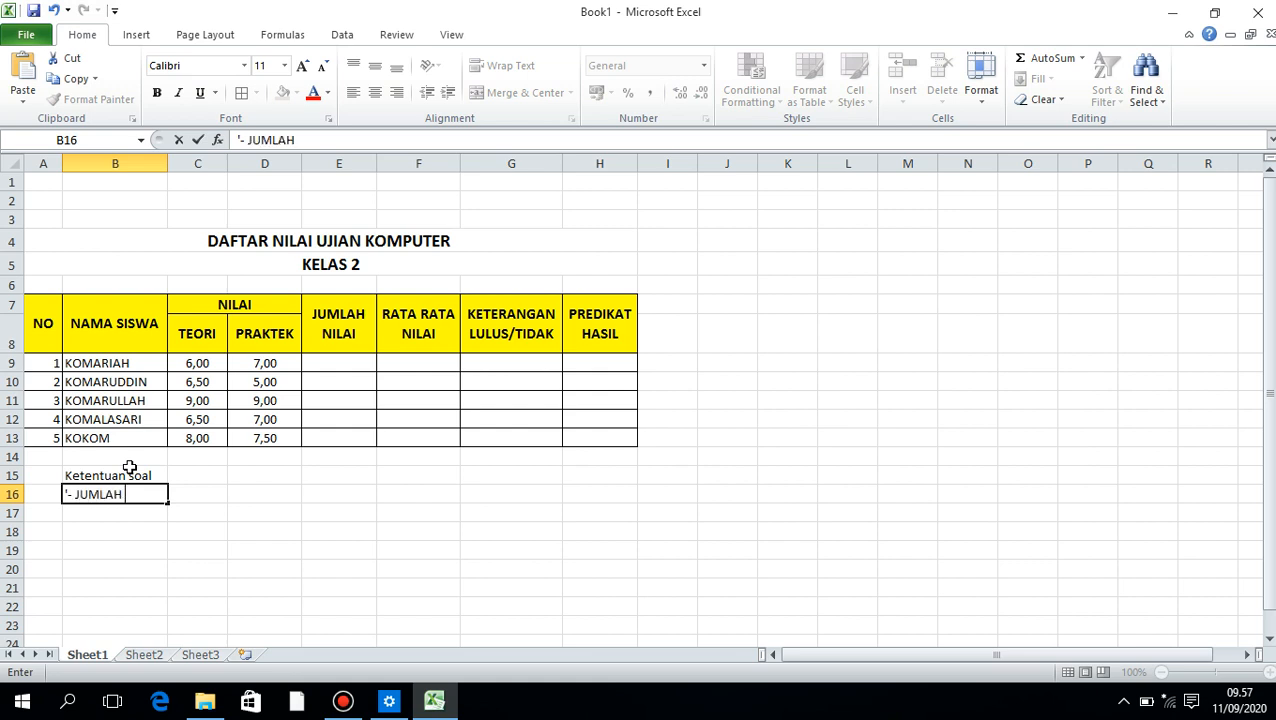
pyautogui.write('NILAI = Tota')
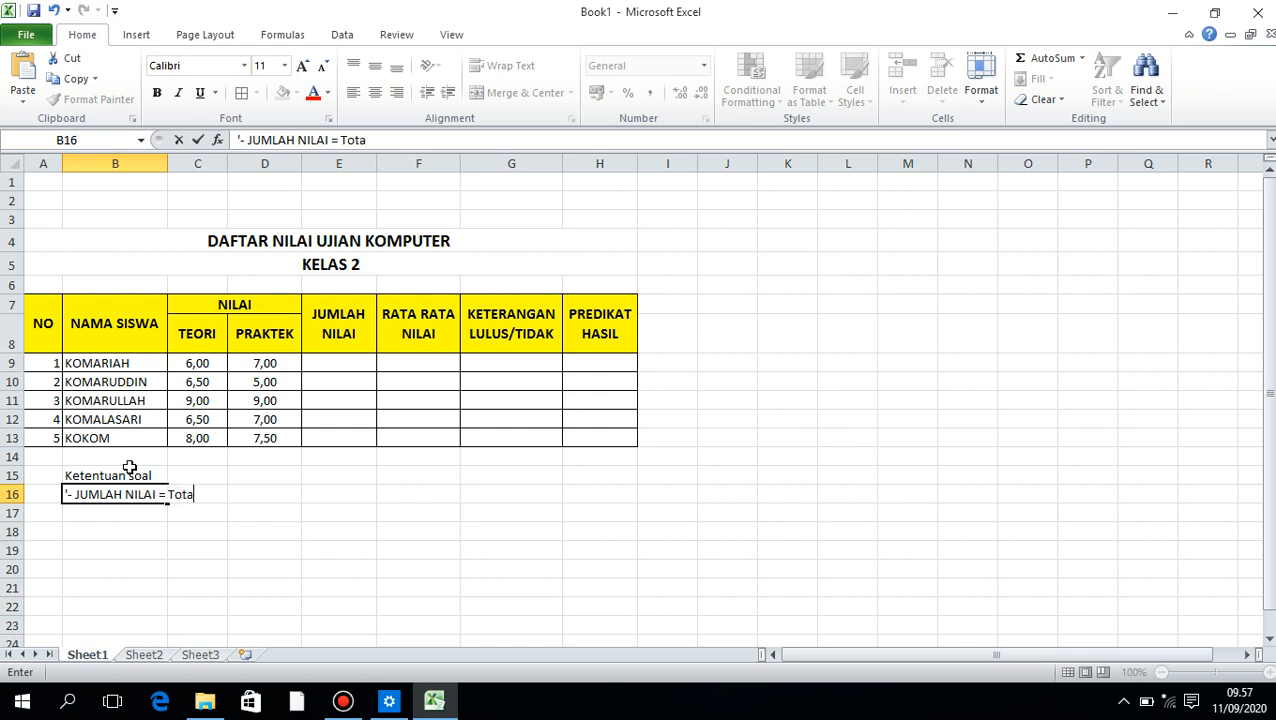
pyautogui.press('BackSpace')
pyautogui.press('BackSpace')
pyautogui.press('BackSpace')
pyautogui.press('BackSpace')
pyautogui.write('Nioai')
pyautogui.press('BackSpace')
pyautogui.press('BackSpace')
pyautogui.press('BackSpace')
pyautogui.write('lai Teori ')
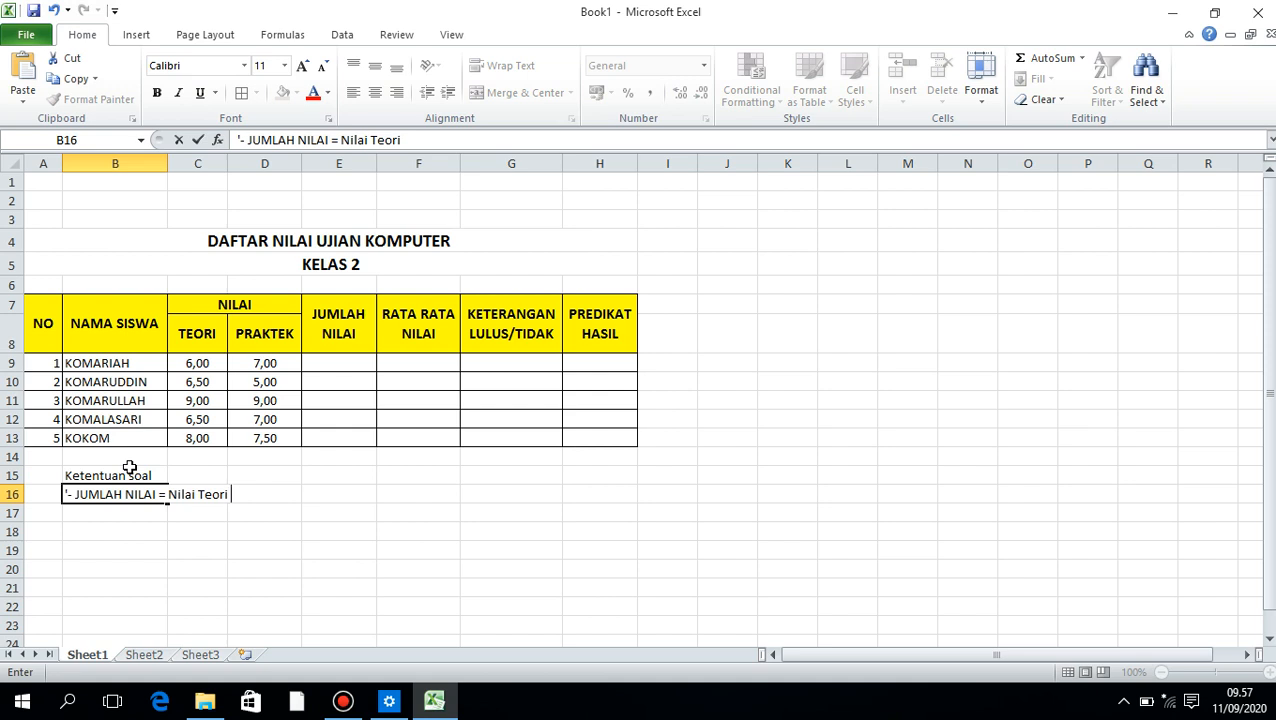
pyautogui.write('+')
pyautogui.write(' Nilai Prakt')
pyautogui.write('ek')
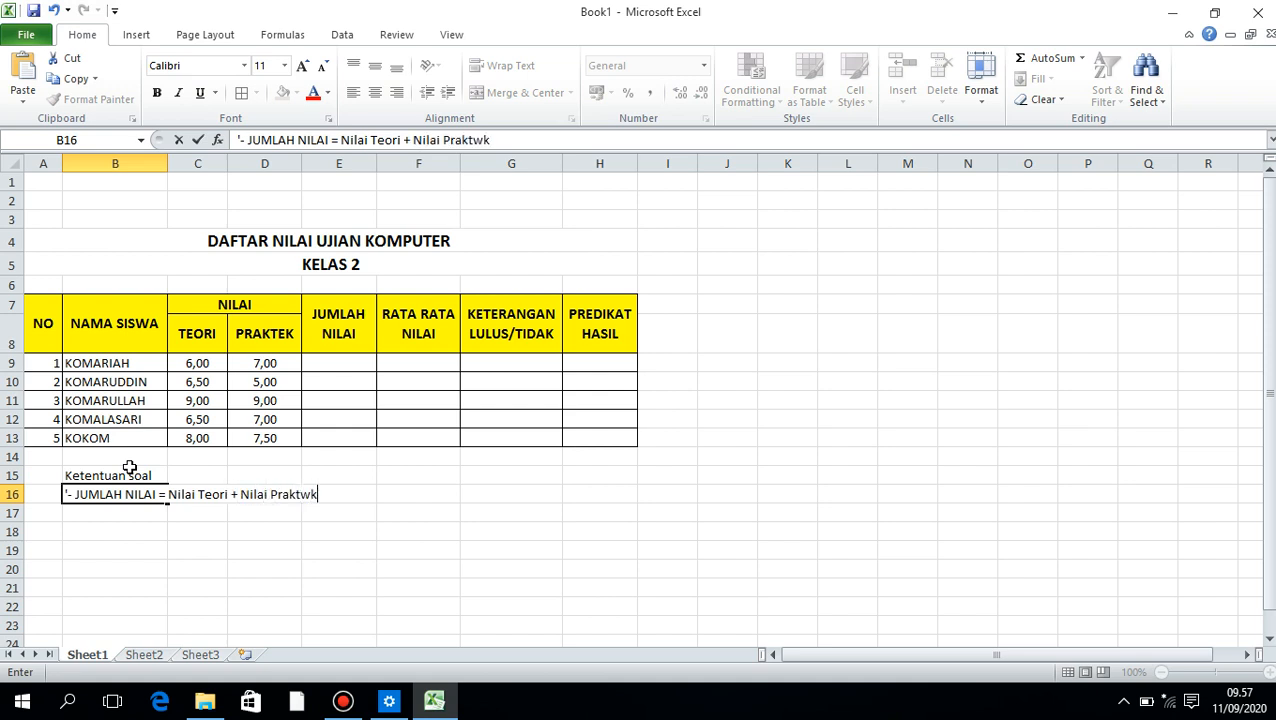
pyautogui.press('Return')
# - Enter the text note "- Rata Rata Nilai = Jumlah Nilai : 2 Atau (Nilai Teori + Nilai Praktek) : 2" in B17
pyautogui.write("'")
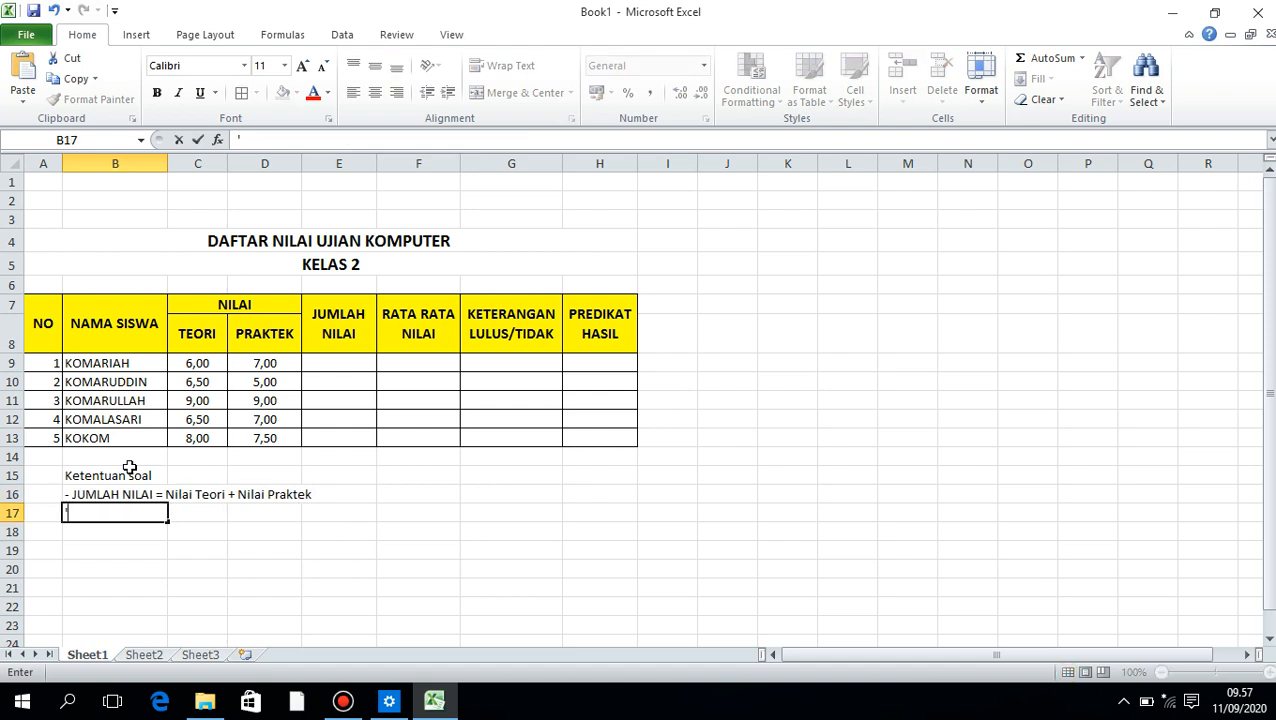
pyautogui.write('- Rata Rata ')
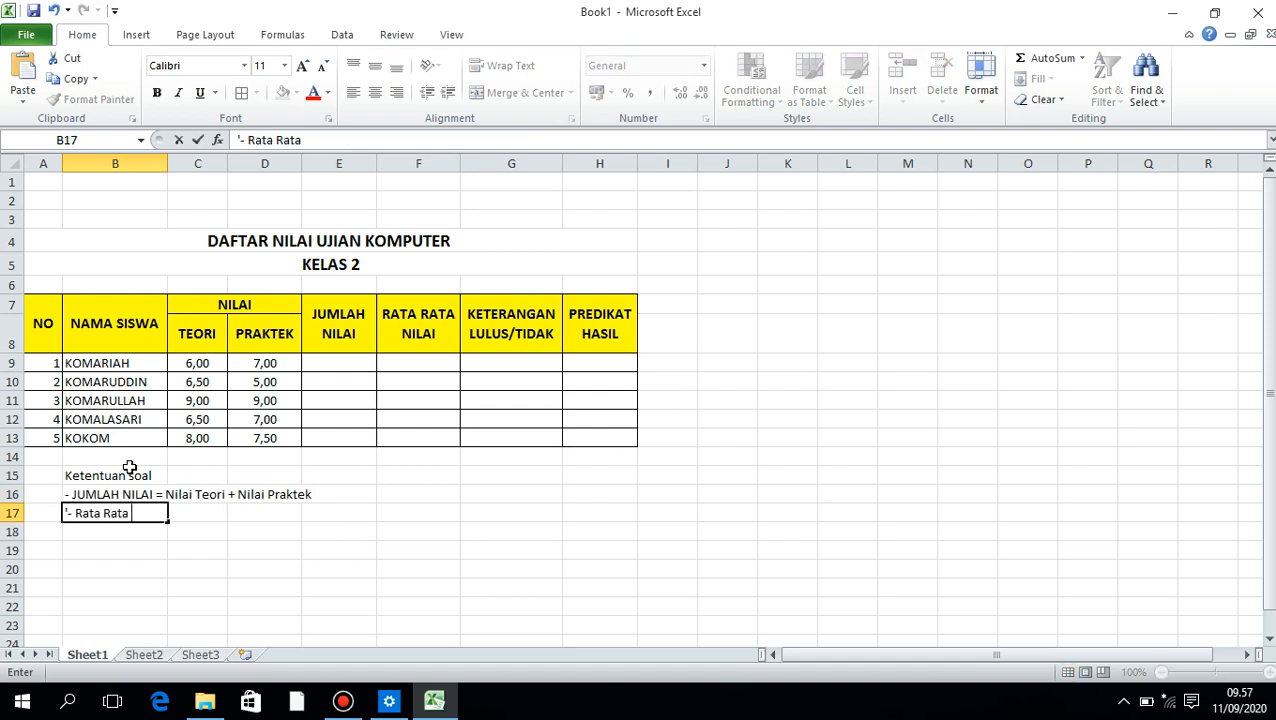
pyautogui.write('Nilai = Jumlah Nil')
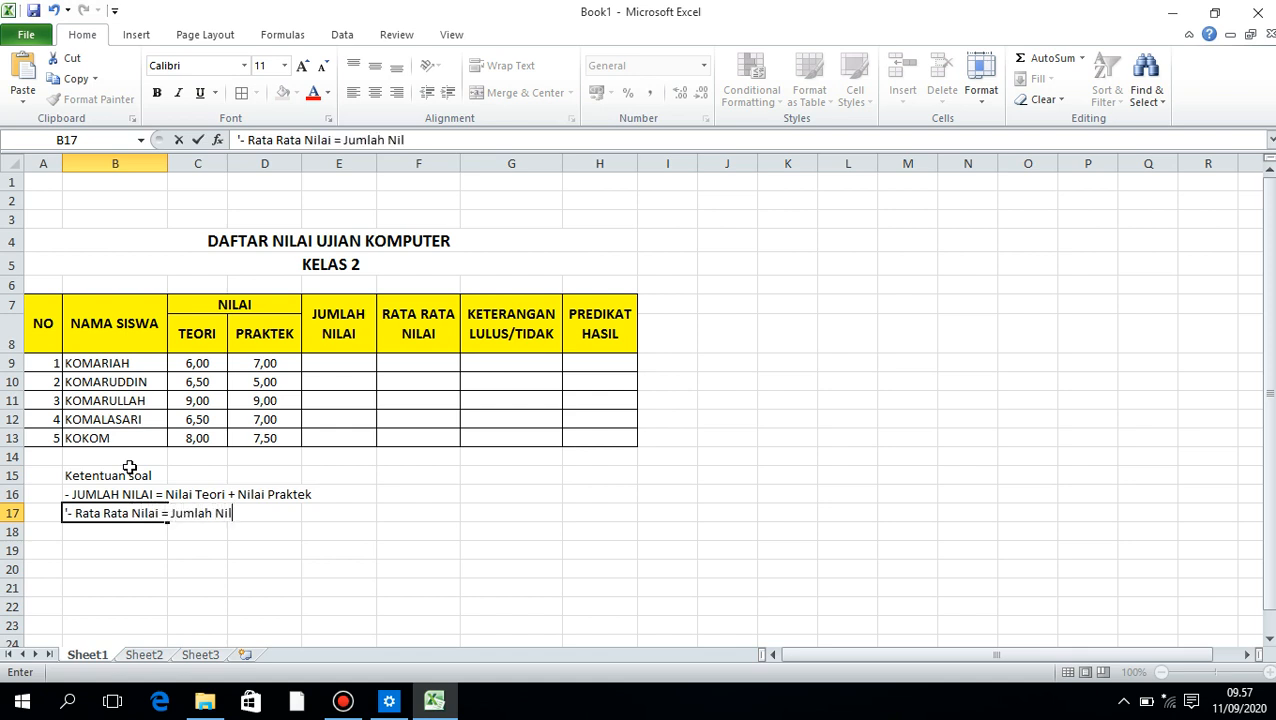
pyautogui.write('ai ')
pyautogui.write(': 2')
pyautogui.write(' Ata')
pyautogui.press('BackSpace')
pyautogui.write('Atau (')
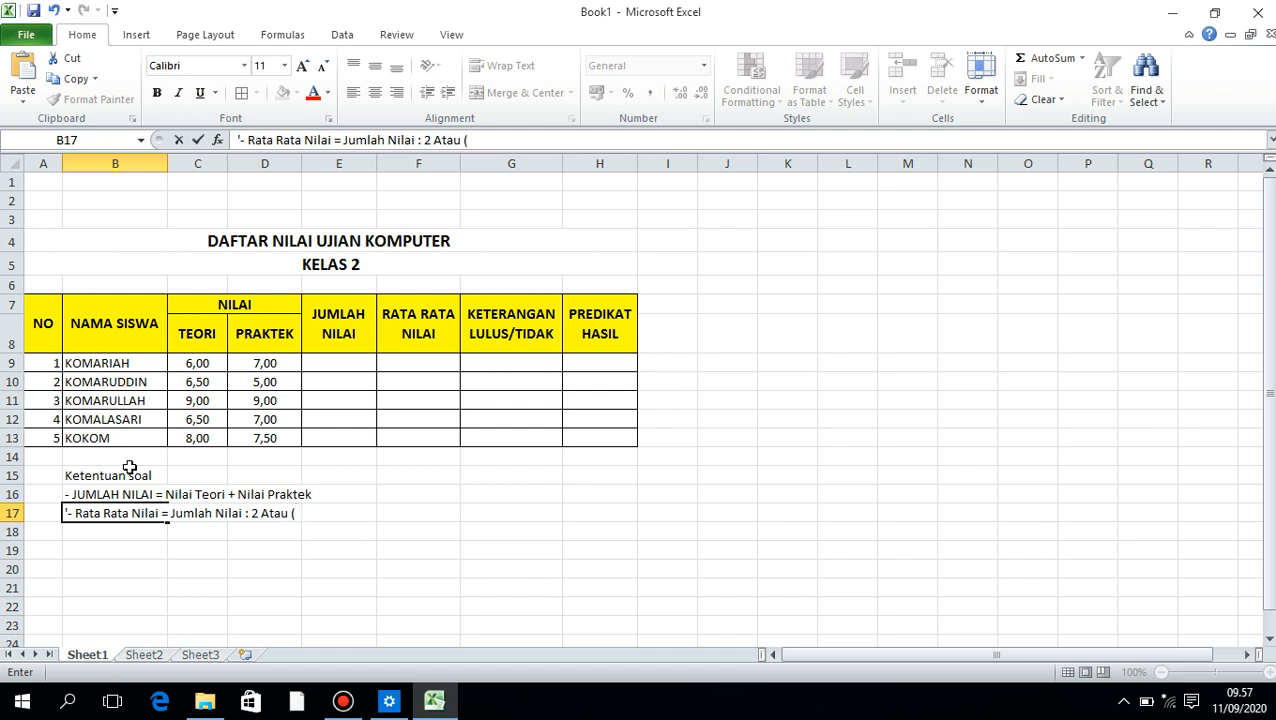
pyautogui.write('Nilai Teori')
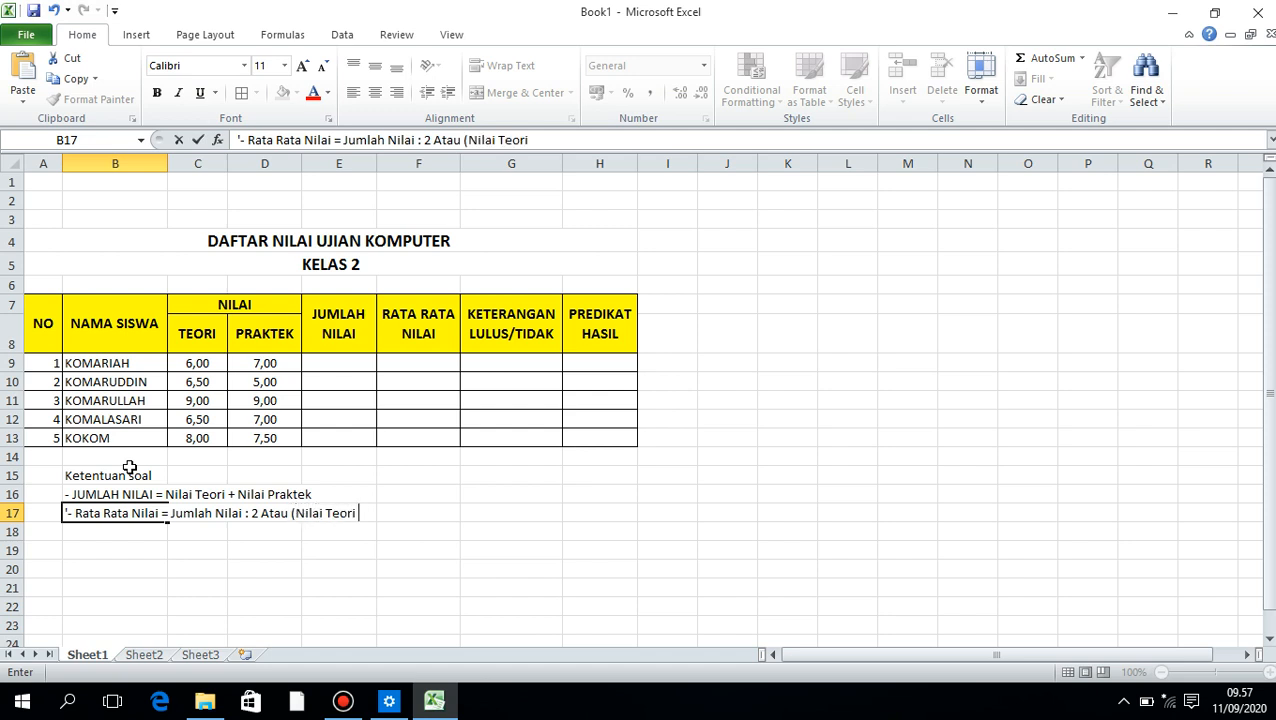
pyautogui.write(' + Nilai Praktek')
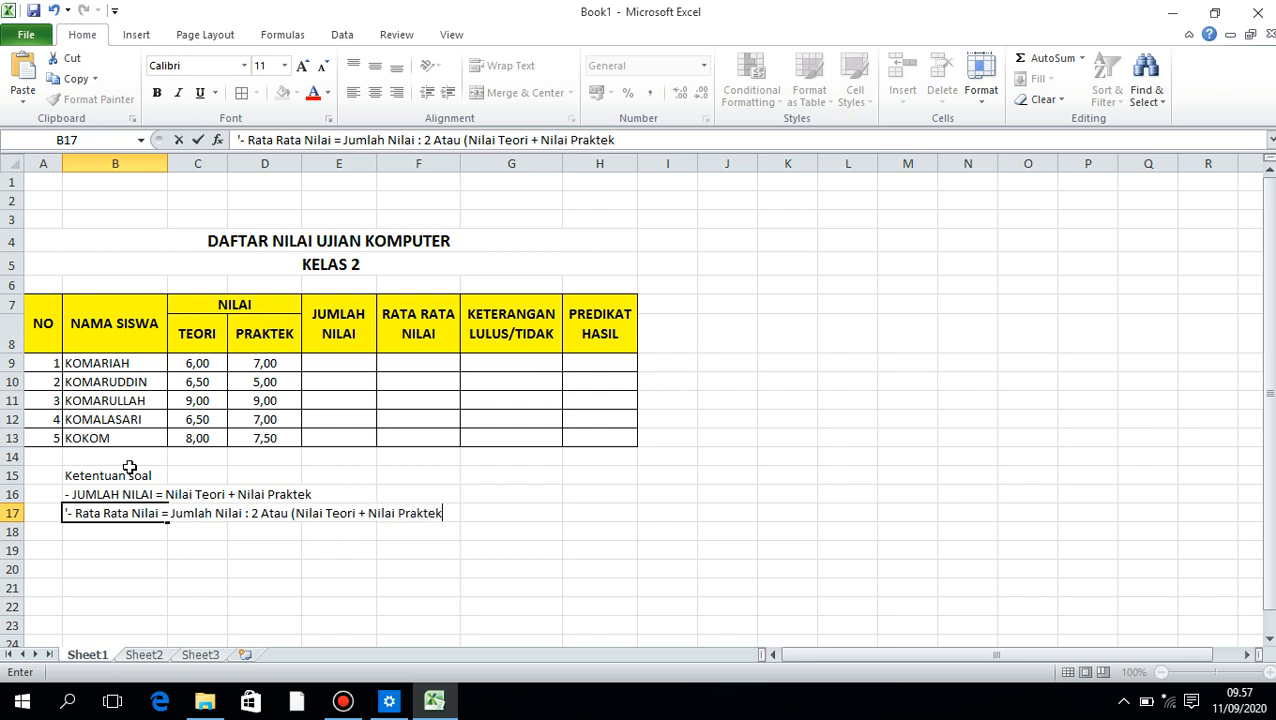
pyautogui.write(') : 2')
pyautogui.press('Return')
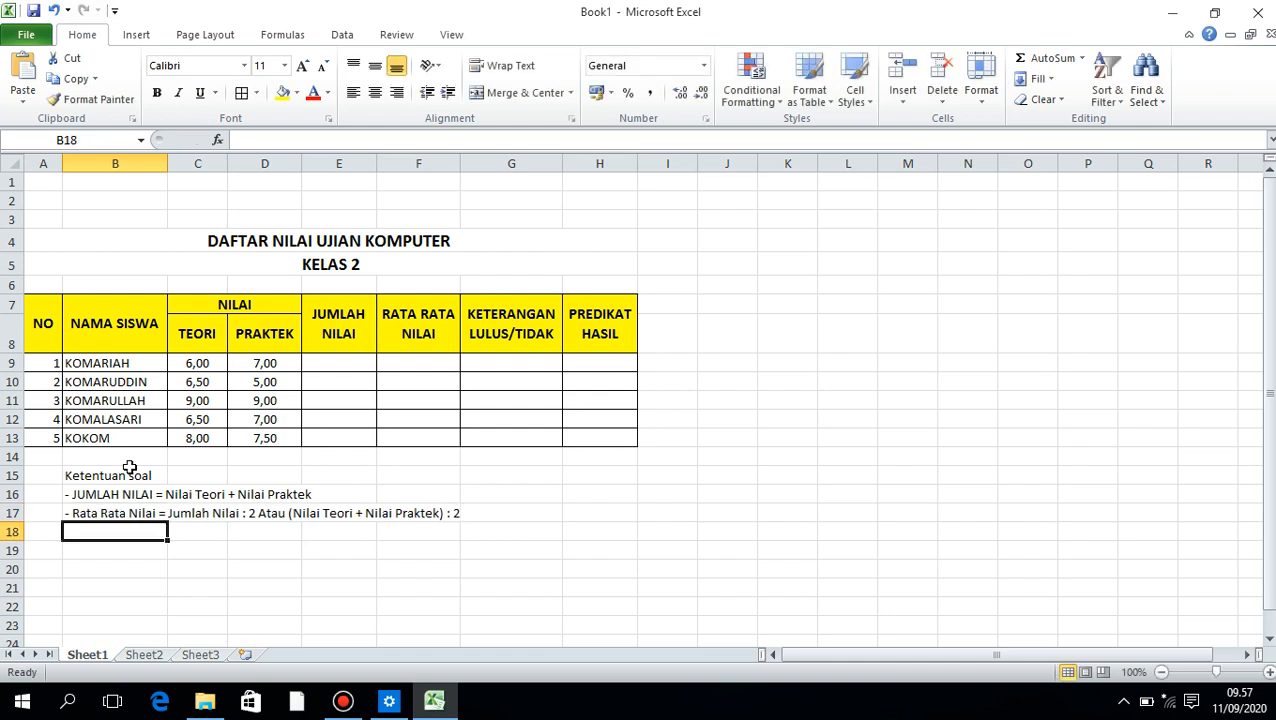
# - Enter the text note '- Keterangan Lulus/tidak didapat dari = Jika Rata Rta Nilai >= 6,00 Maka "Lulus" Jika Tidak Maka Gagal' in B18
pyautogui.write("'-")
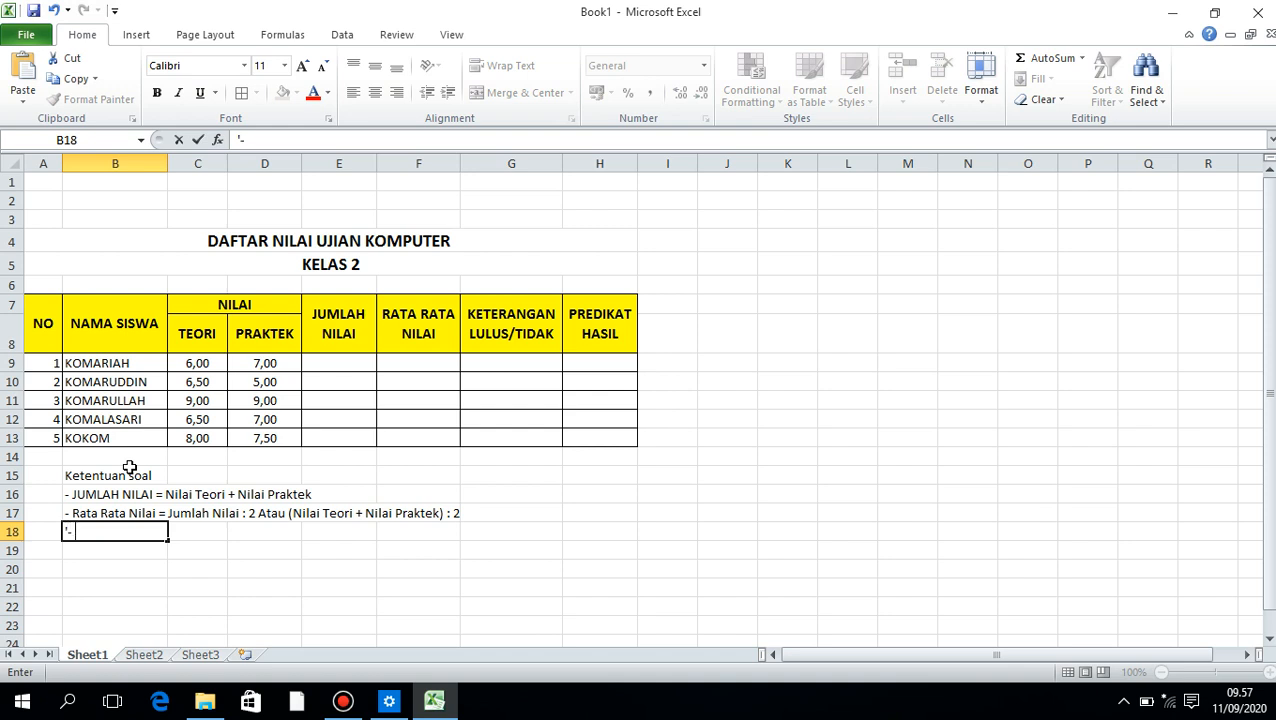
pyautogui.write(' Keterangan ')
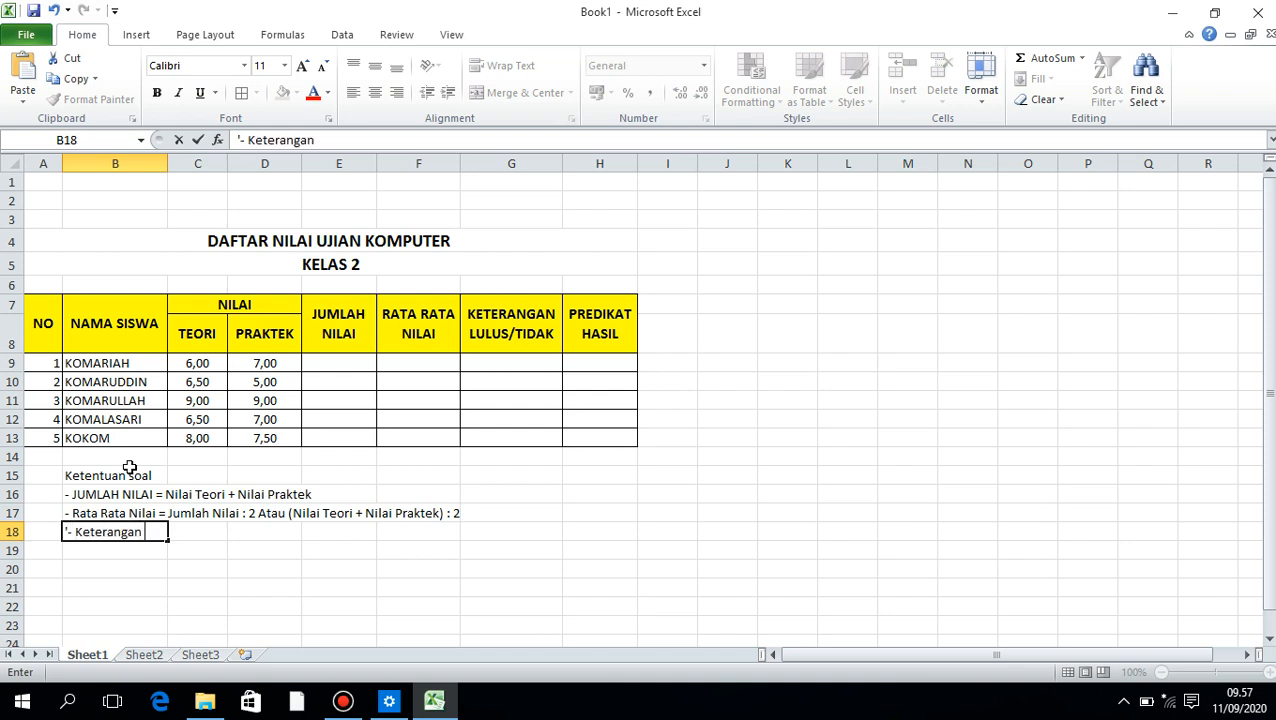
pyautogui.write('Lulus/tidak ')
pyautogui.write('dapa')
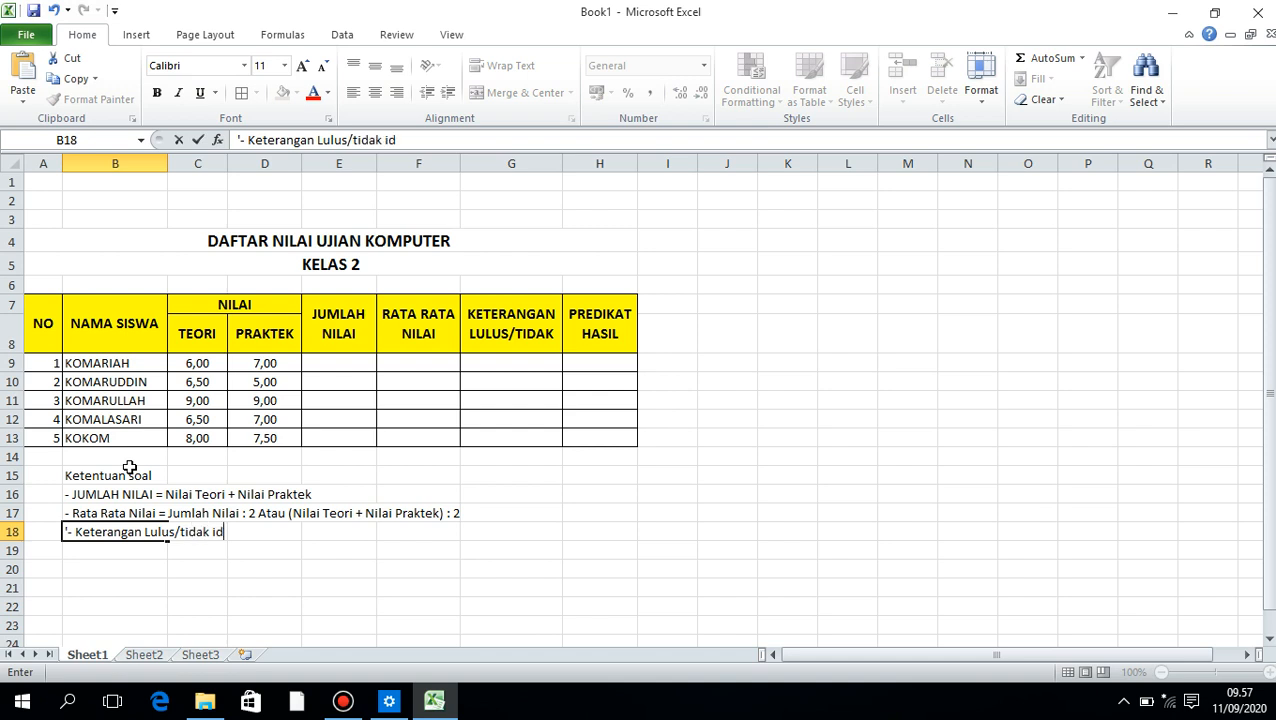
pyautogui.press('BackSpace')
pyautogui.press('BackSpace')
pyautogui.press('BackSpace')
pyautogui.write('idapat dari ')
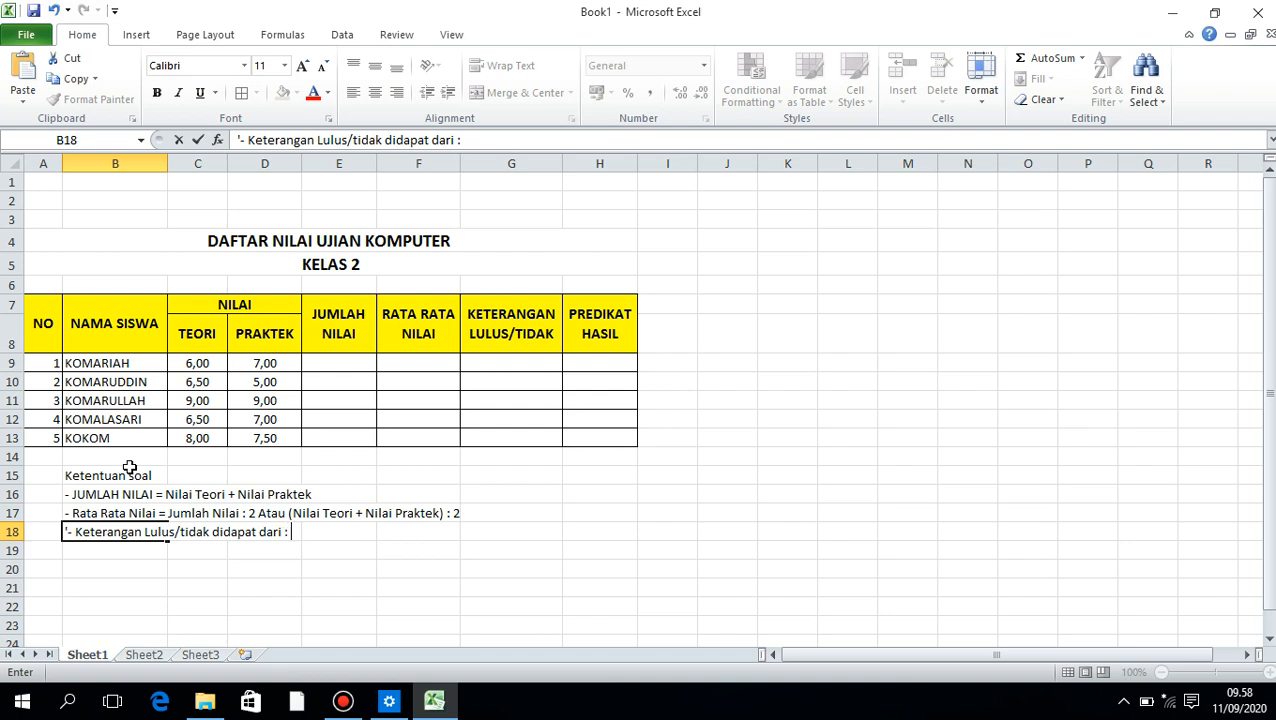
pyautogui.write('= Jika Rata Rt')
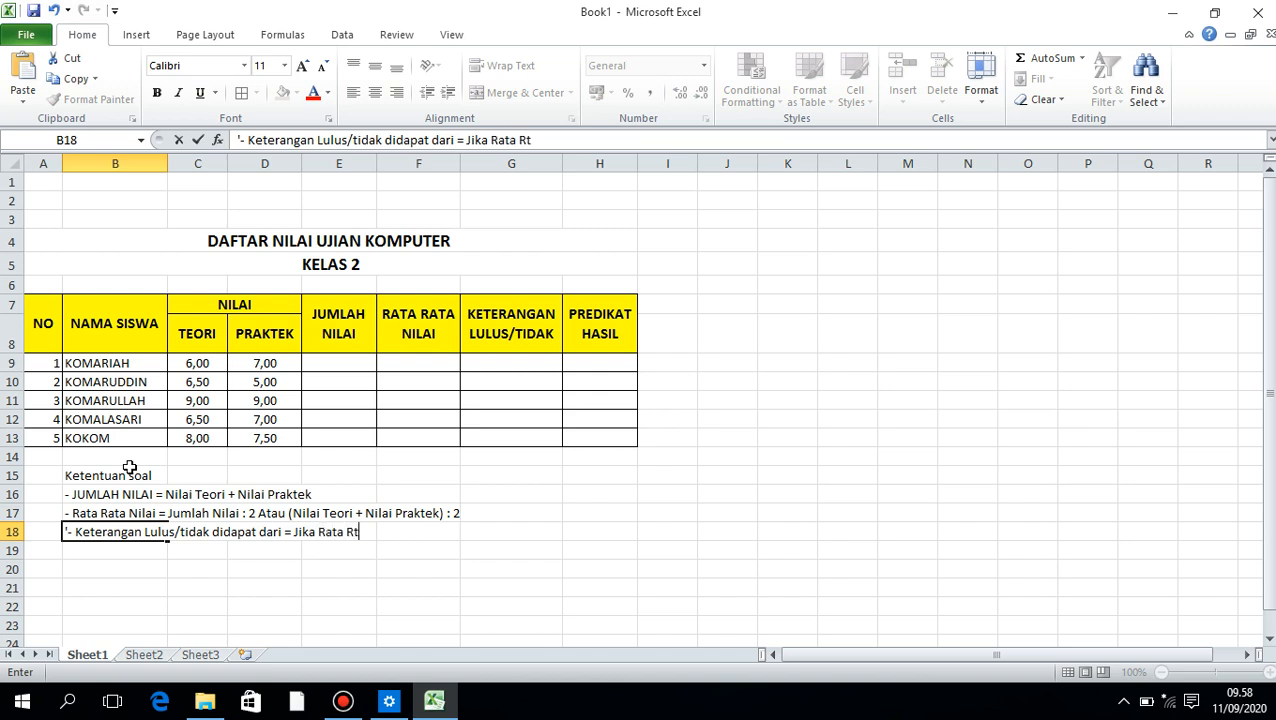
pyautogui.write('a Nilai >')
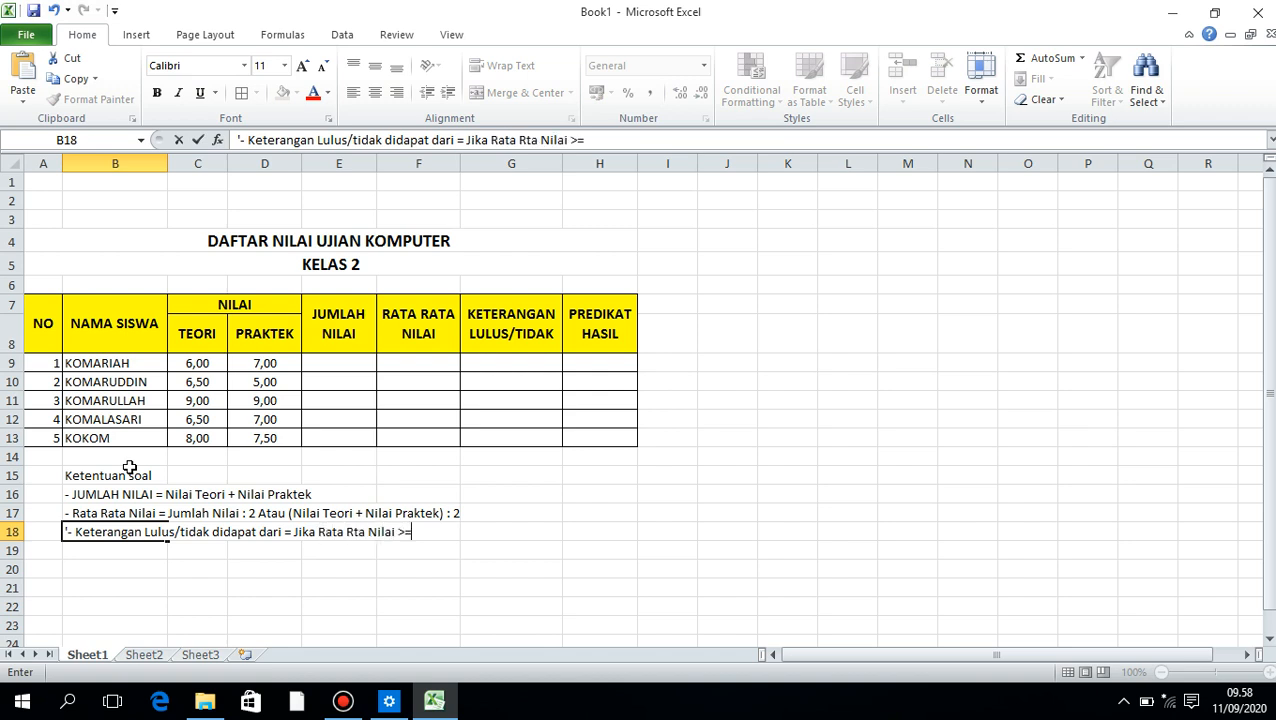
pyautogui.write('= 6,00 Maka')
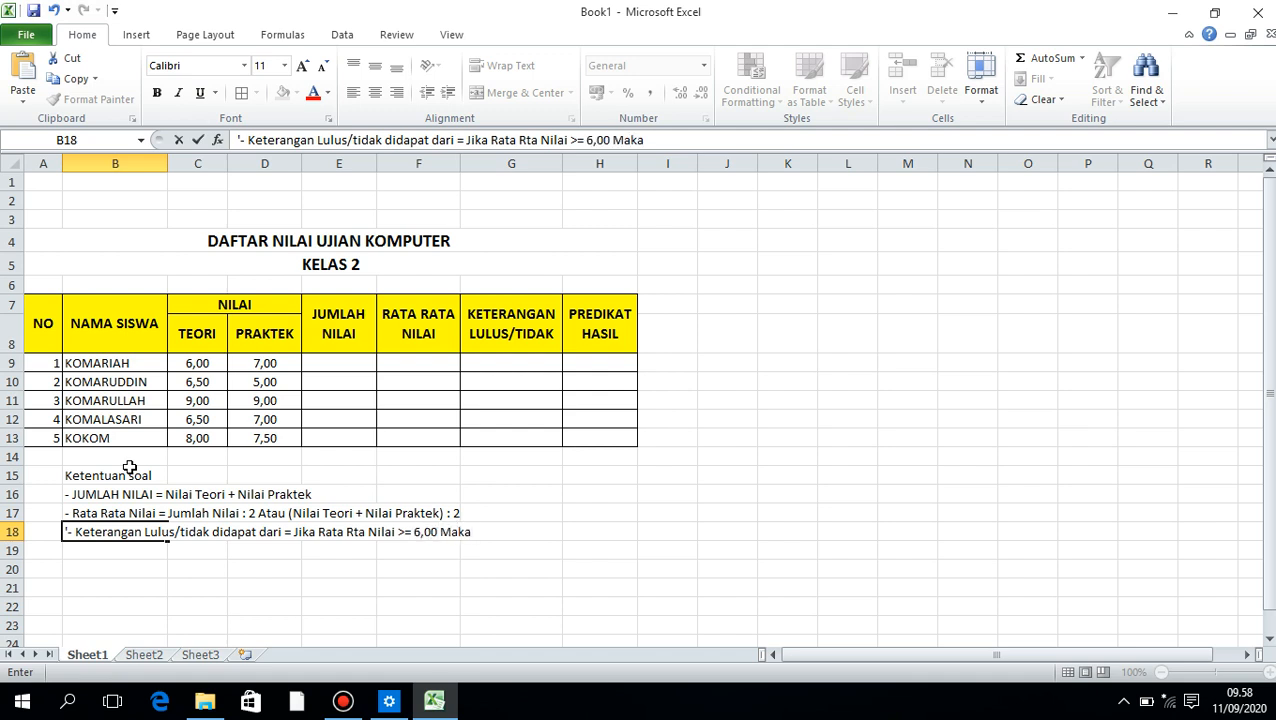
pyautogui.write(' "Lulus" Jik')
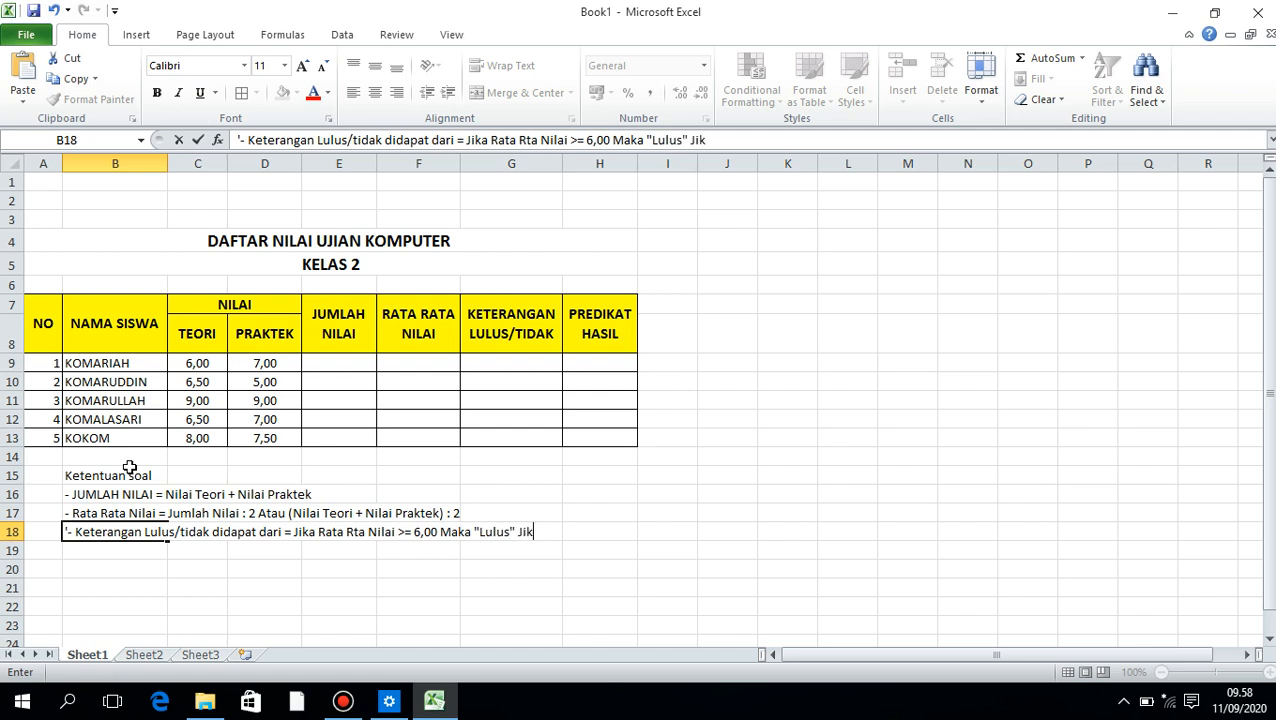
pyautogui.write('a Tidak M')
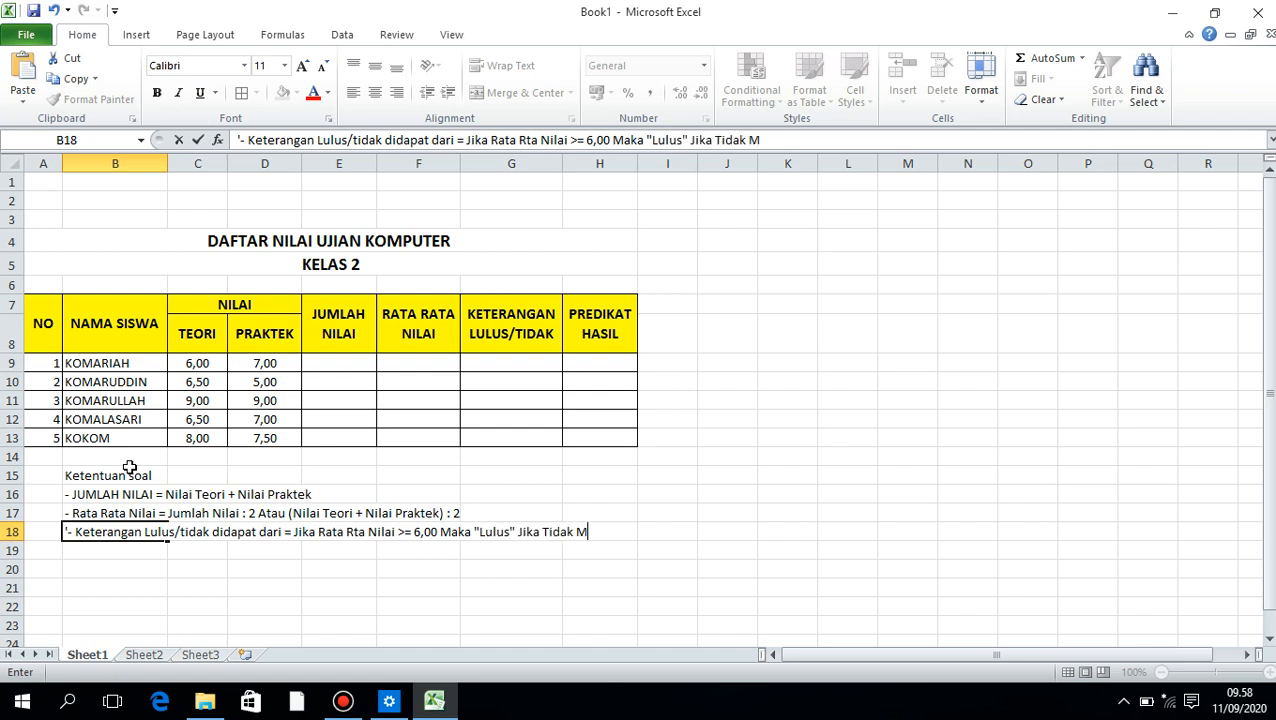
pyautogui.write('aka Gagal')
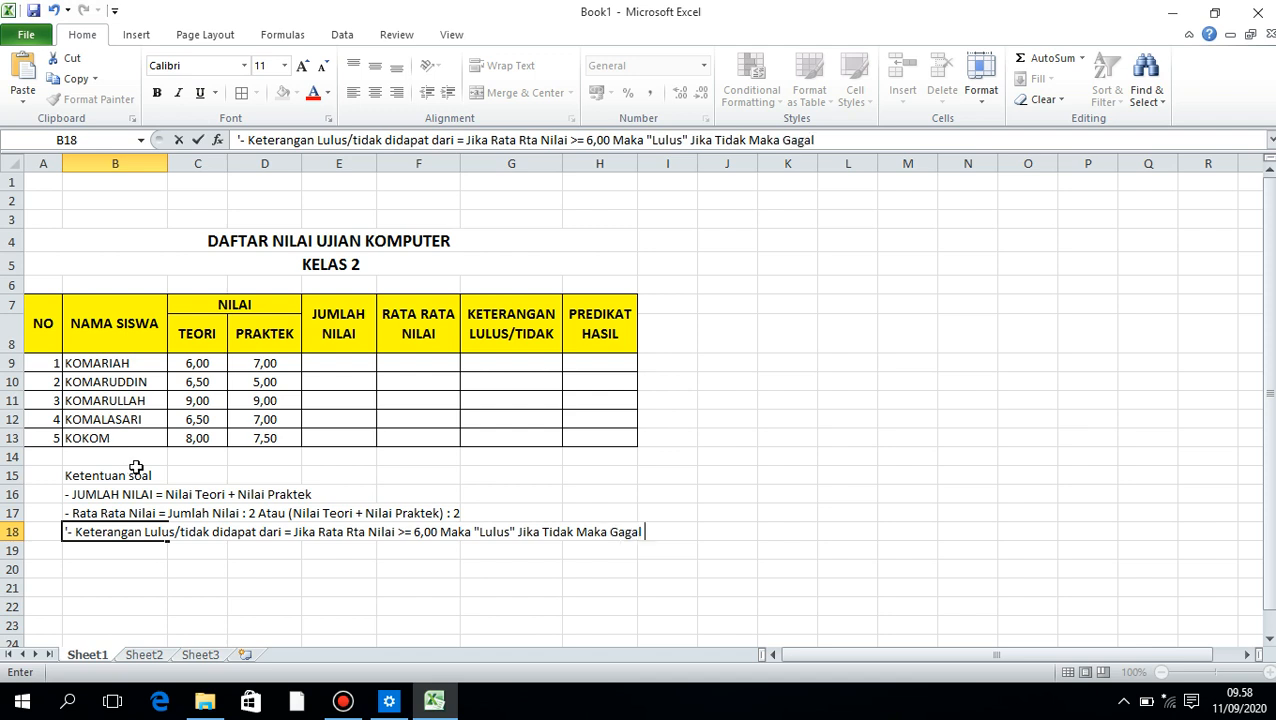
pyautogui.press('Return')
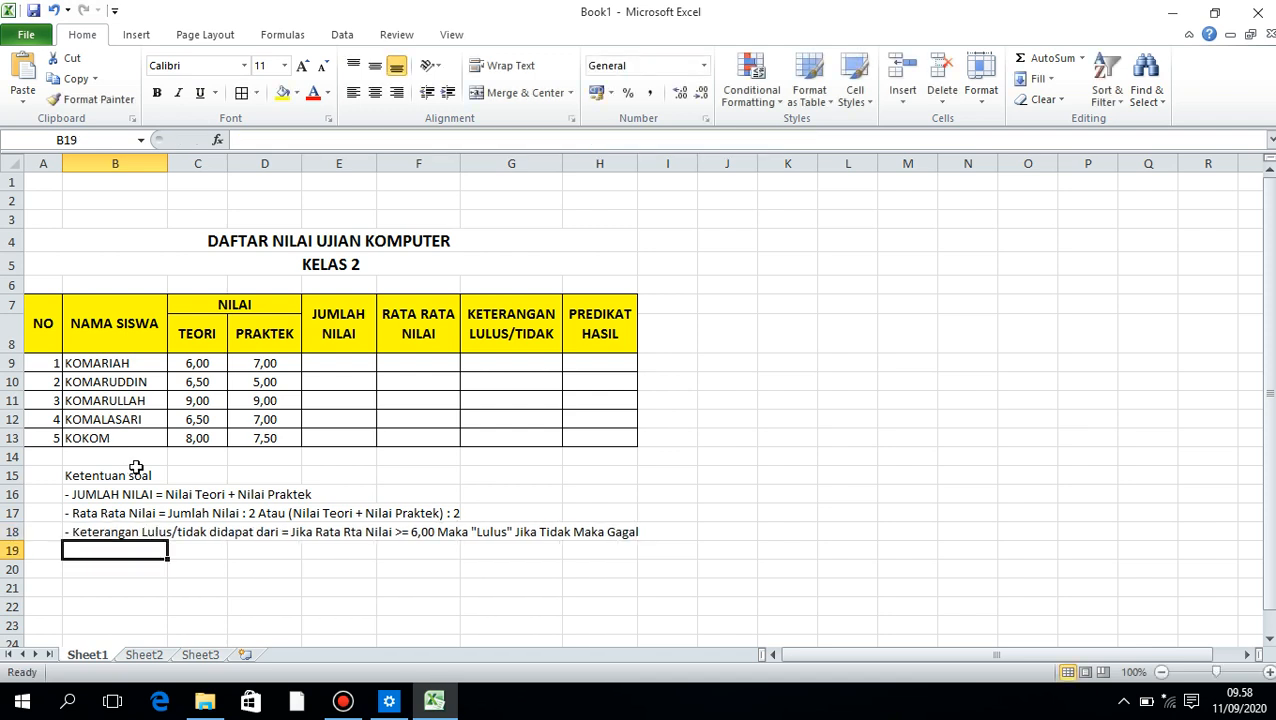
# - Enter the text note '- Jika Rata Rata >= 8,51 Dan <= 10 Maka Predikatnya "Sangat Baik"' in B19
pyautogui.write("'-")
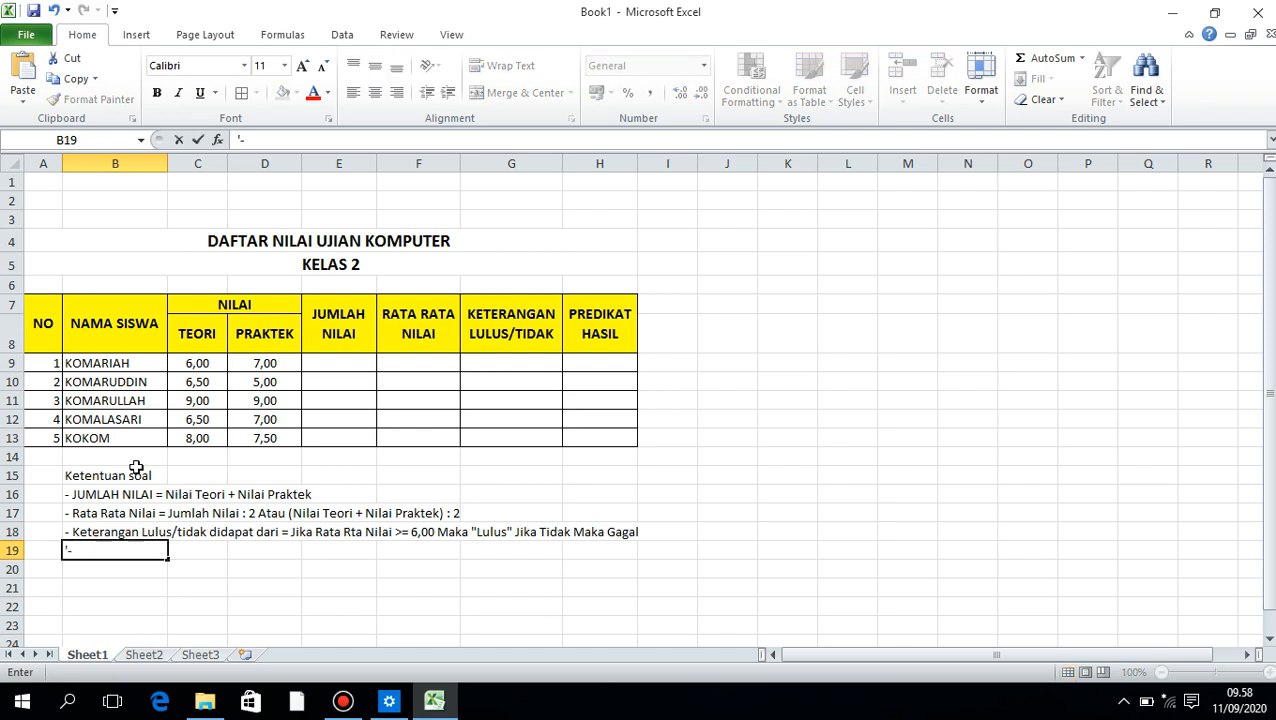
pyautogui.write(' Jika Rata Rata')
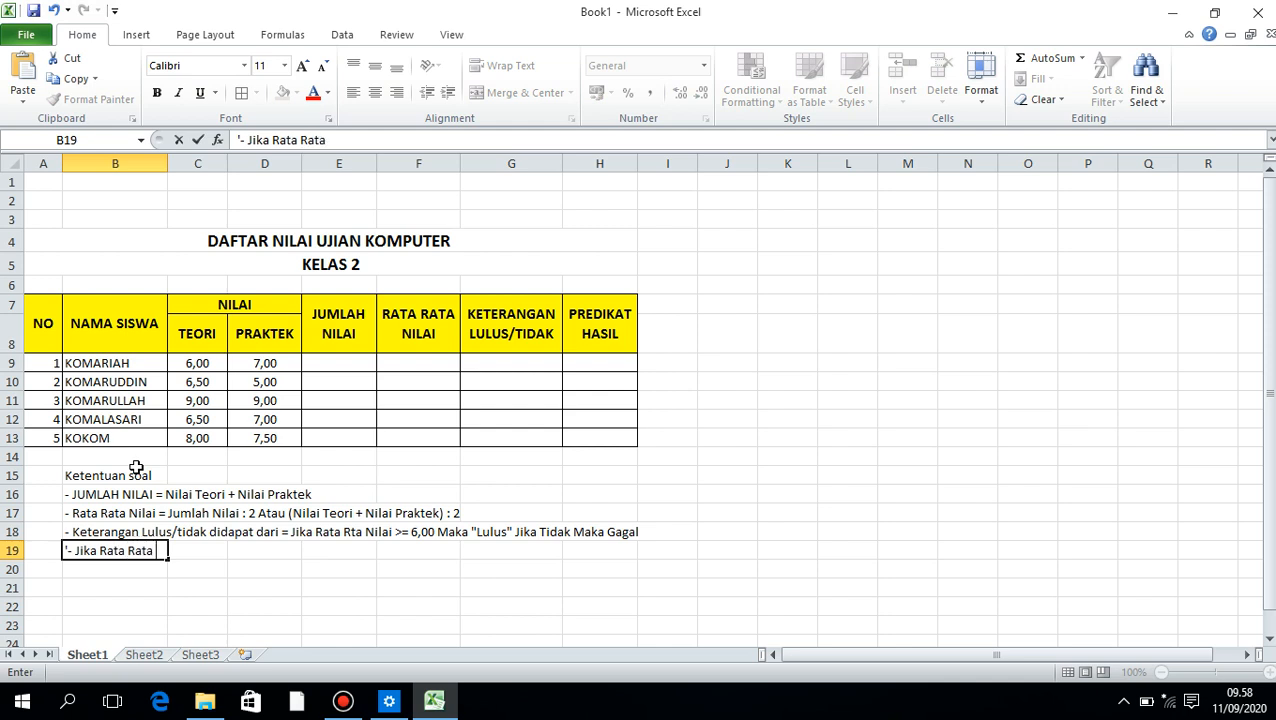
pyautogui.write(' >= 8,51 Maka')
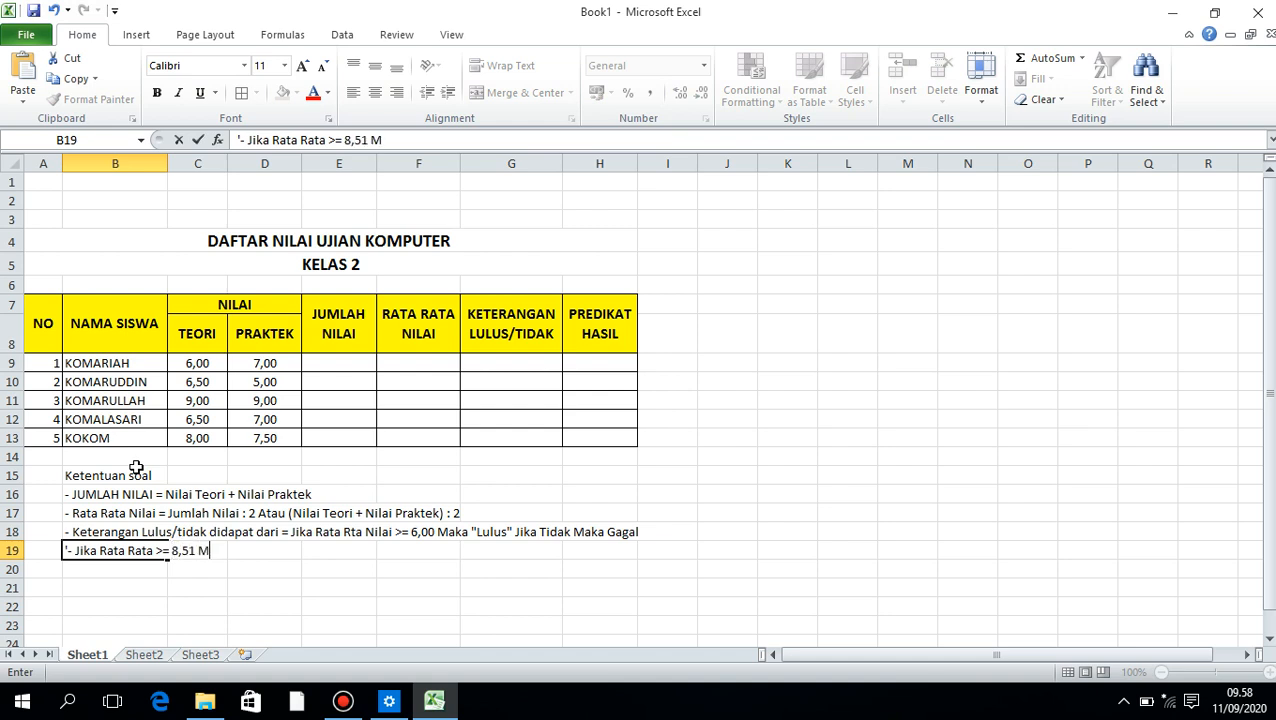
pyautogui.press('BackSpace')
pyautogui.press('BackSpace')
pyautogui.press('BackSpace')
pyautogui.press('BackSpace')
pyautogui.write('Dan <= 10')
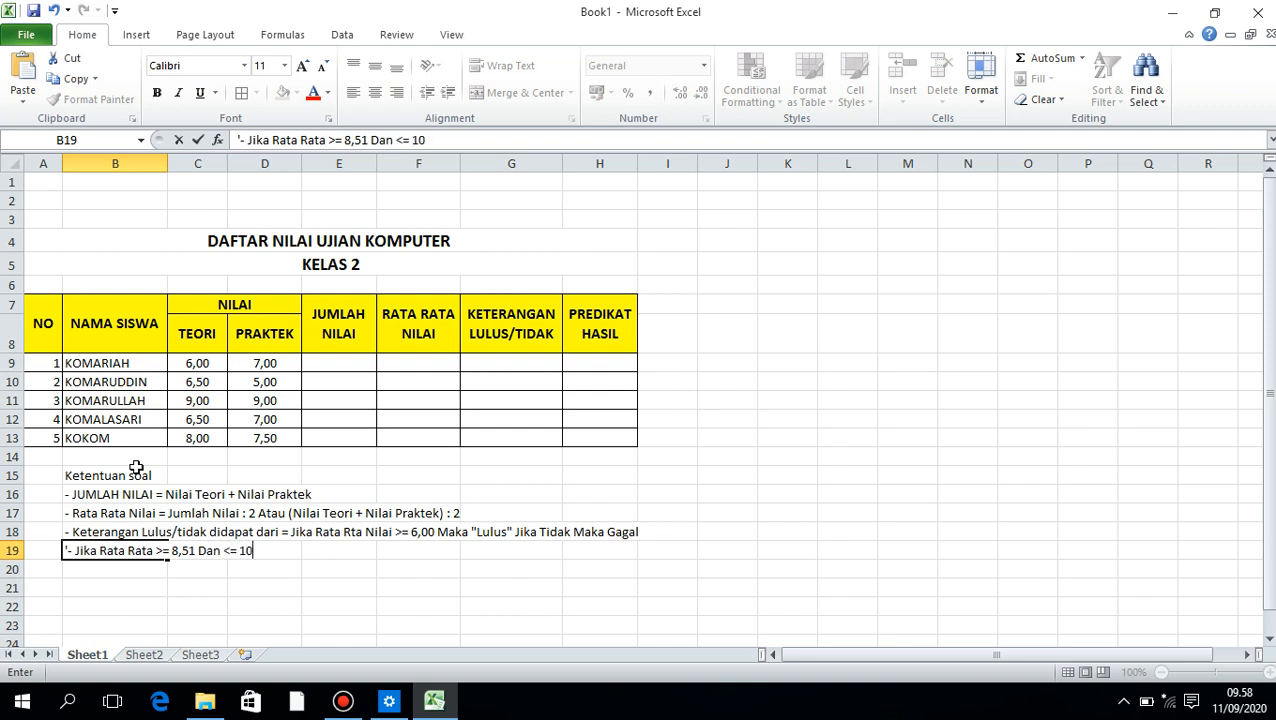
pyautogui.write(' Maka Predikatn')
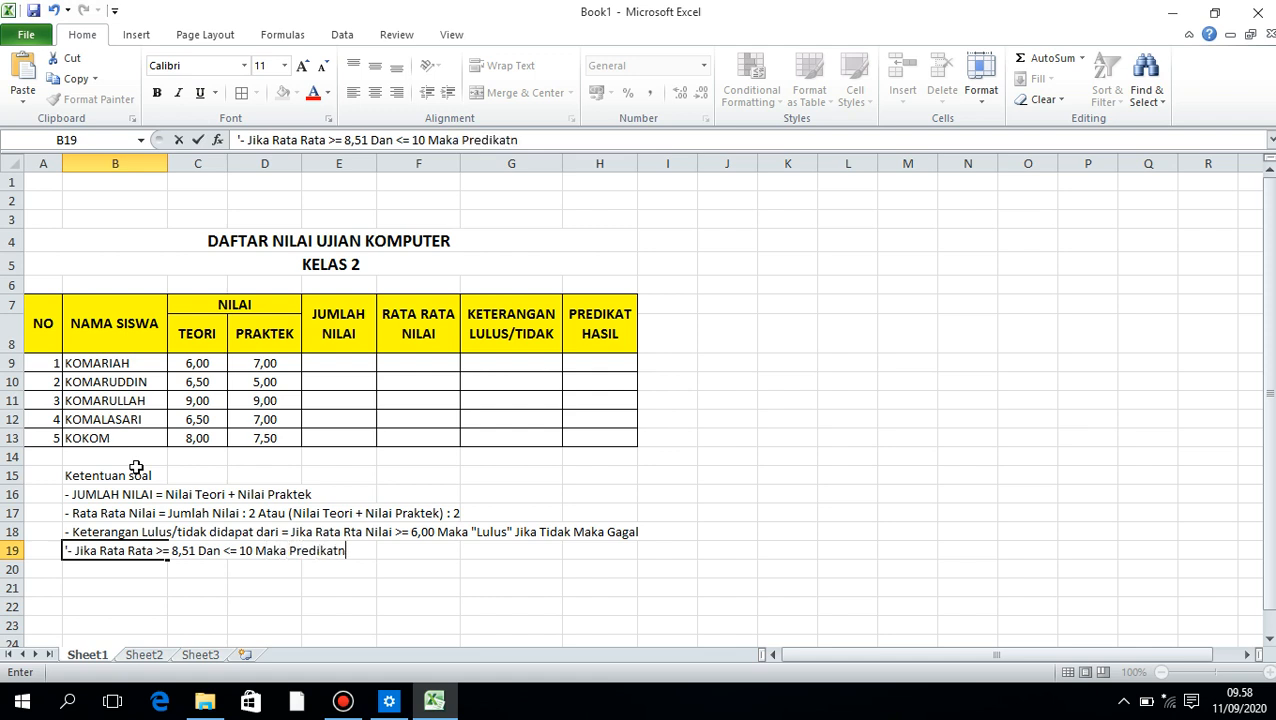
pyautogui.write('ya "Sangat Baik')
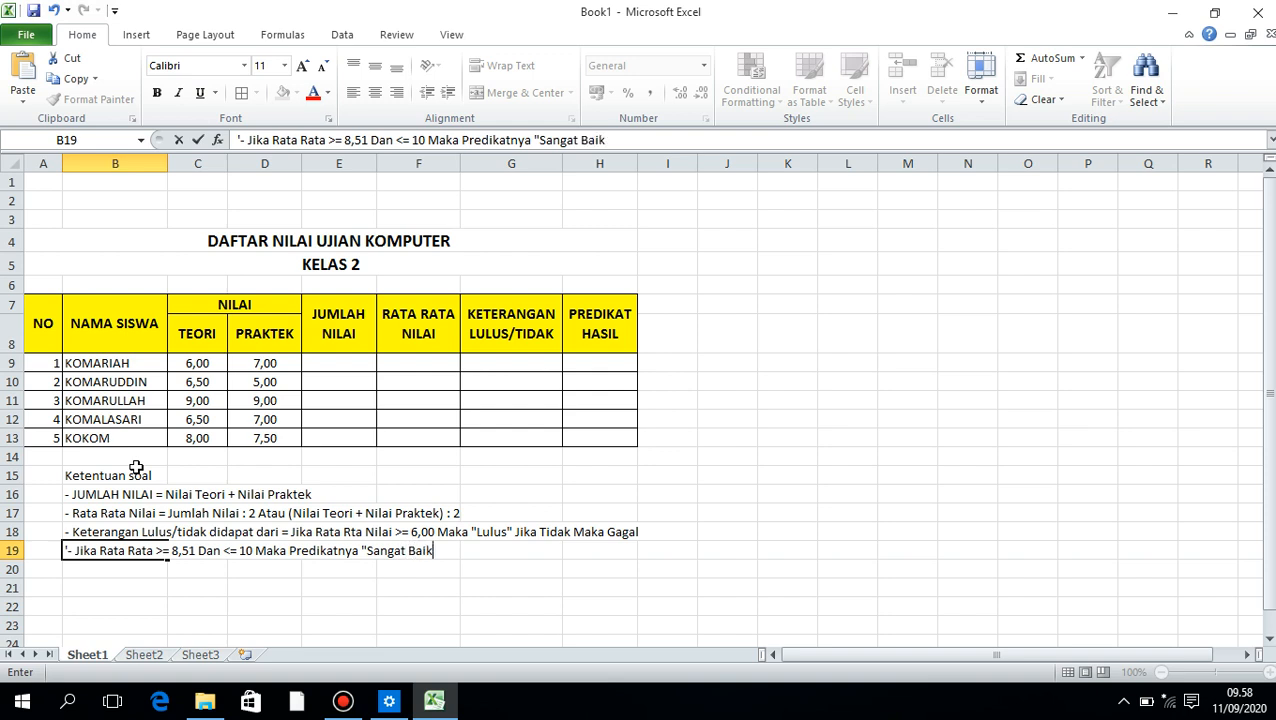
pyautogui.write('"')
pyautogui.press('Return')
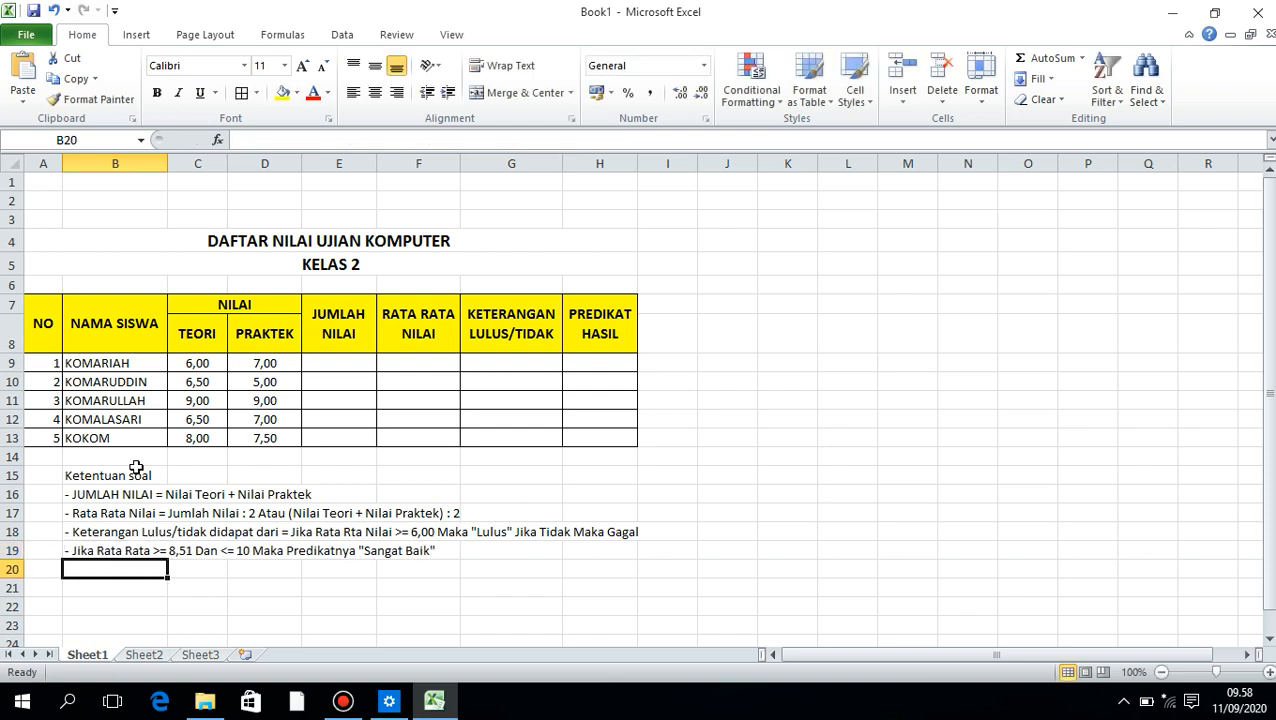
# - Enter the text note '- Jika Rata Rata >=7,51 Dan <= 8,50 Maka "Baik"' in B20
pyautogui.write("'")
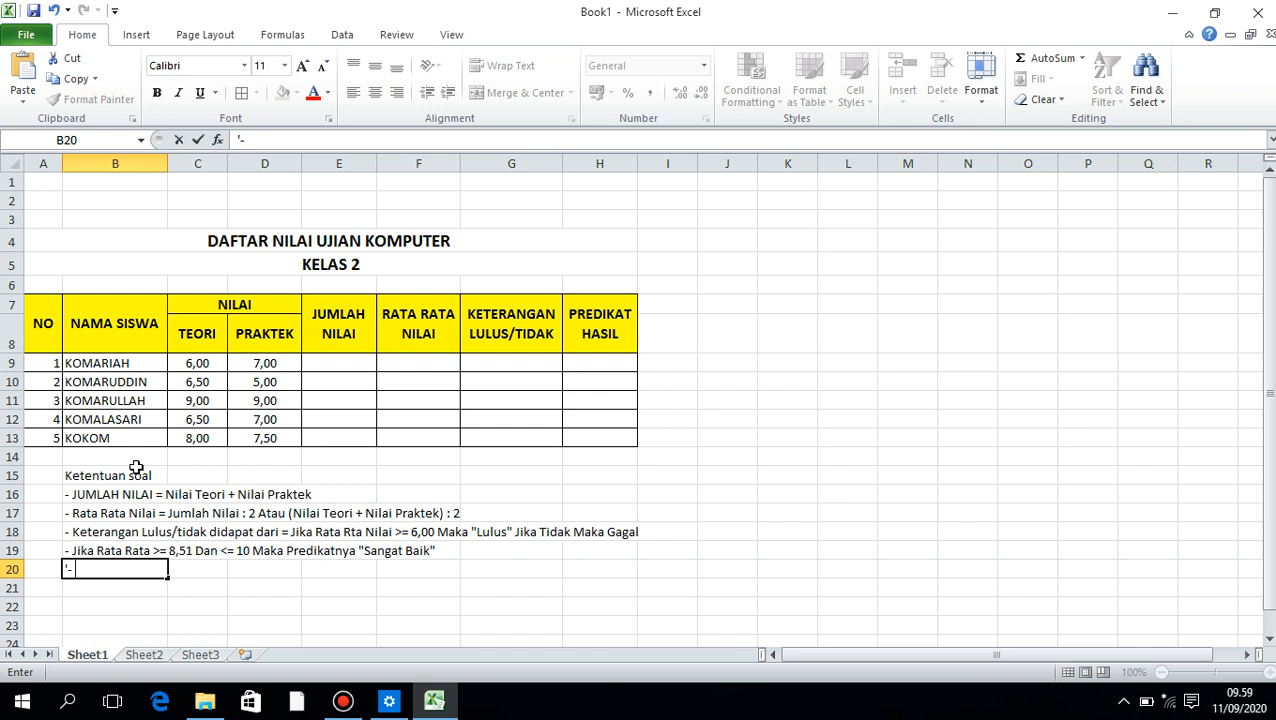
pyautogui.write('- Jiak')
pyautogui.press('BackSpace')
pyautogui.press('BackSpace')
pyautogui.write('ka Ra =ta R')
pyautogui.press('BackSpace')
pyautogui.press('BackSpace')
pyautogui.press('BackSpace')
pyautogui.press('BackSpace')
pyautogui.press('BackSpace')
pyautogui.write('ta Rata')
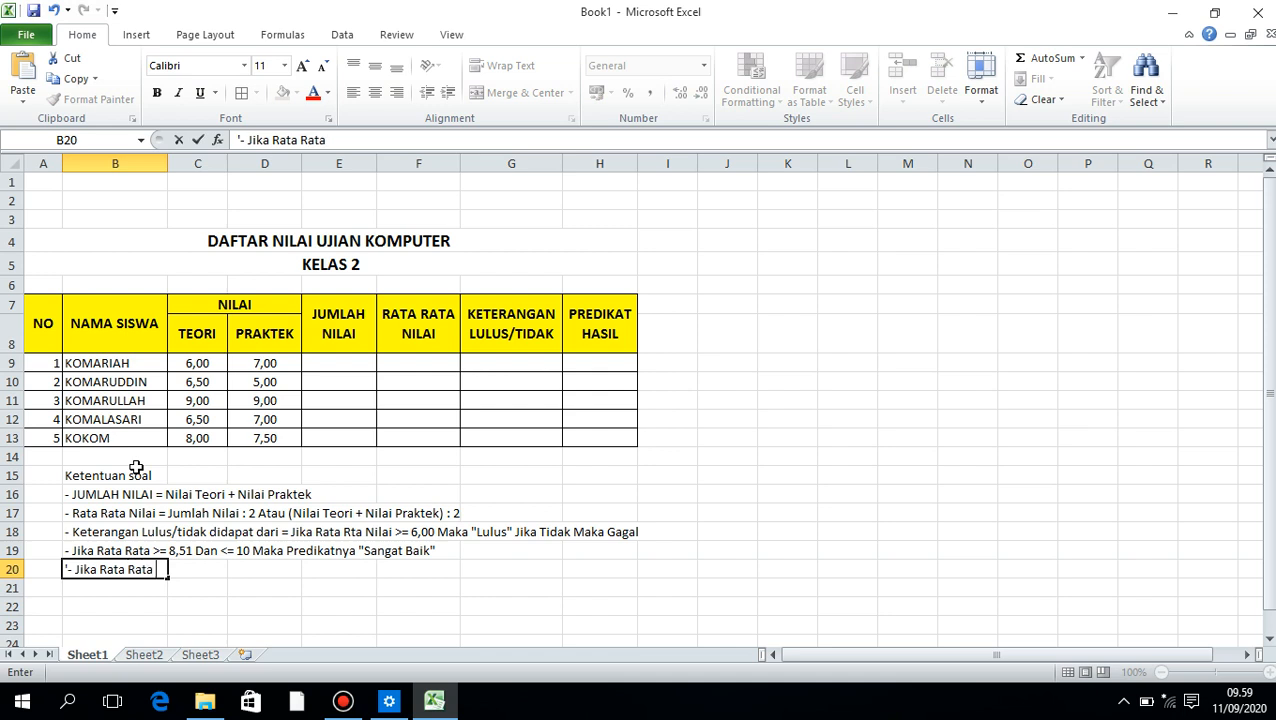
pyautogui.write(' >=7,51 Dan ')
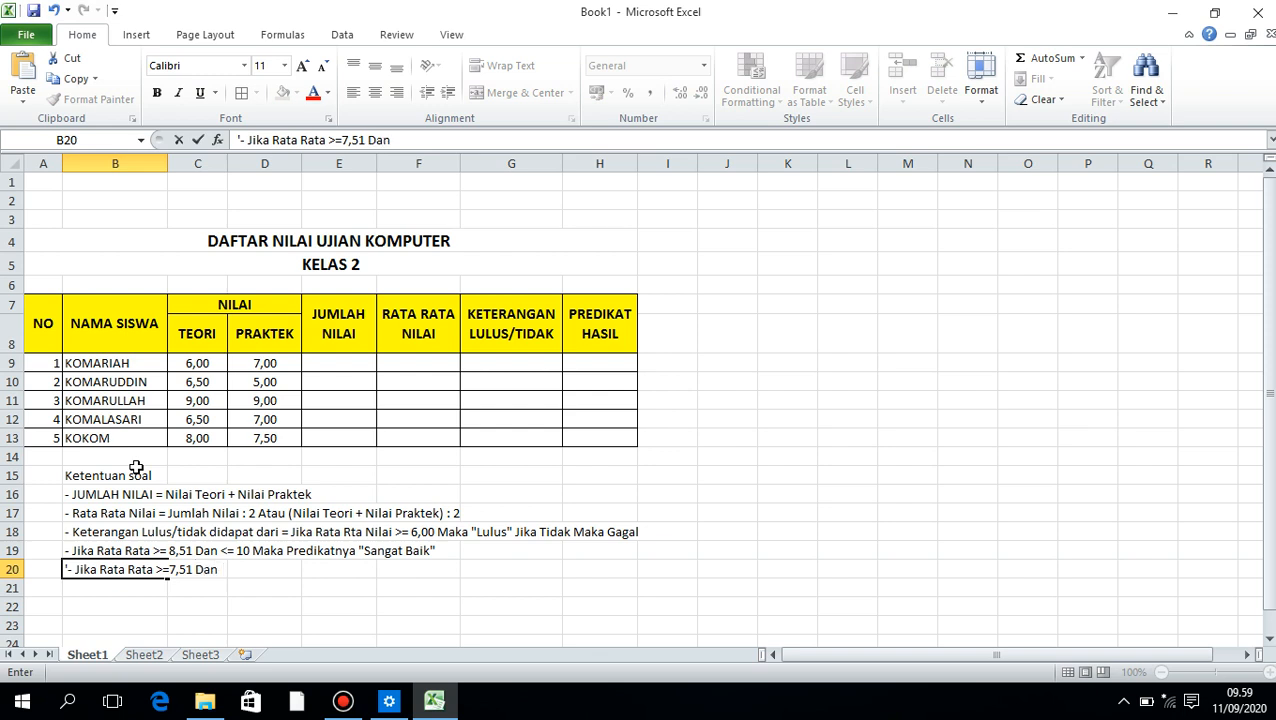
pyautogui.write('<= 8,50 Maka "Bai')
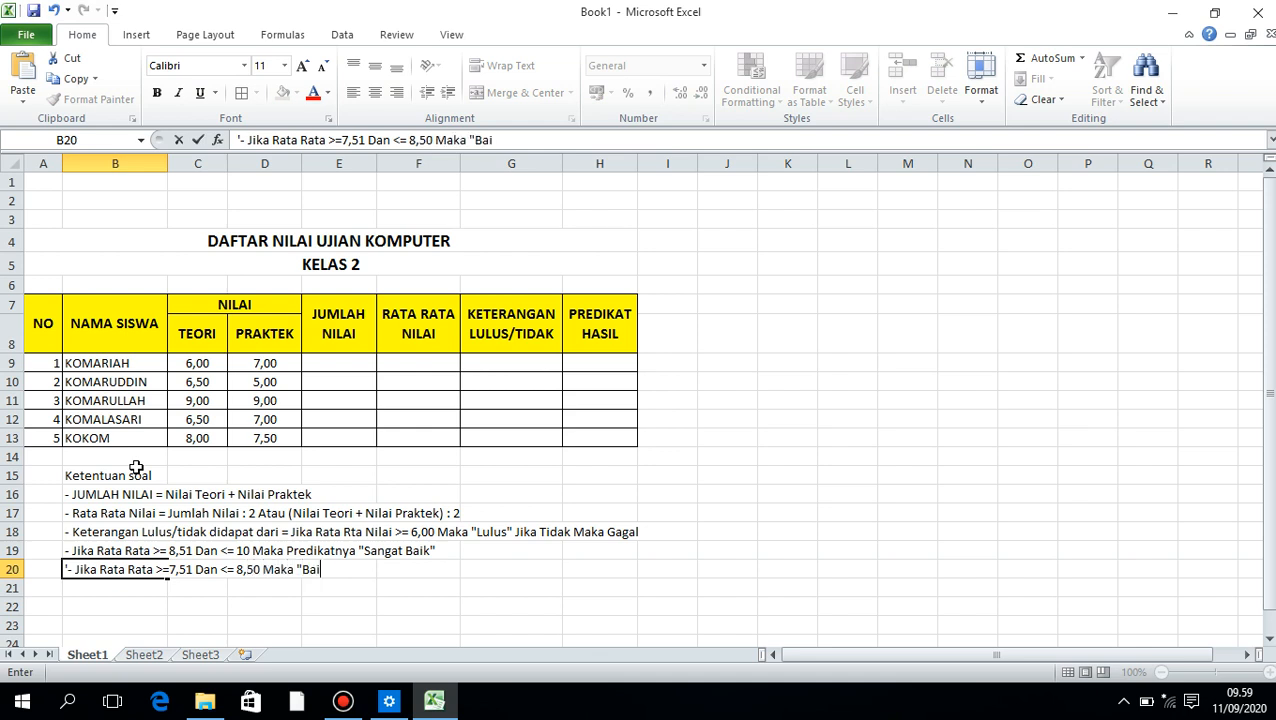
pyautogui.write('k"')
pyautogui.press('Return')
# - Enter the text note 'Jika Rata Rata >= 6,00 Dan <= 7,50 Maka "cukup"' in B21
pyautogui.write("'")
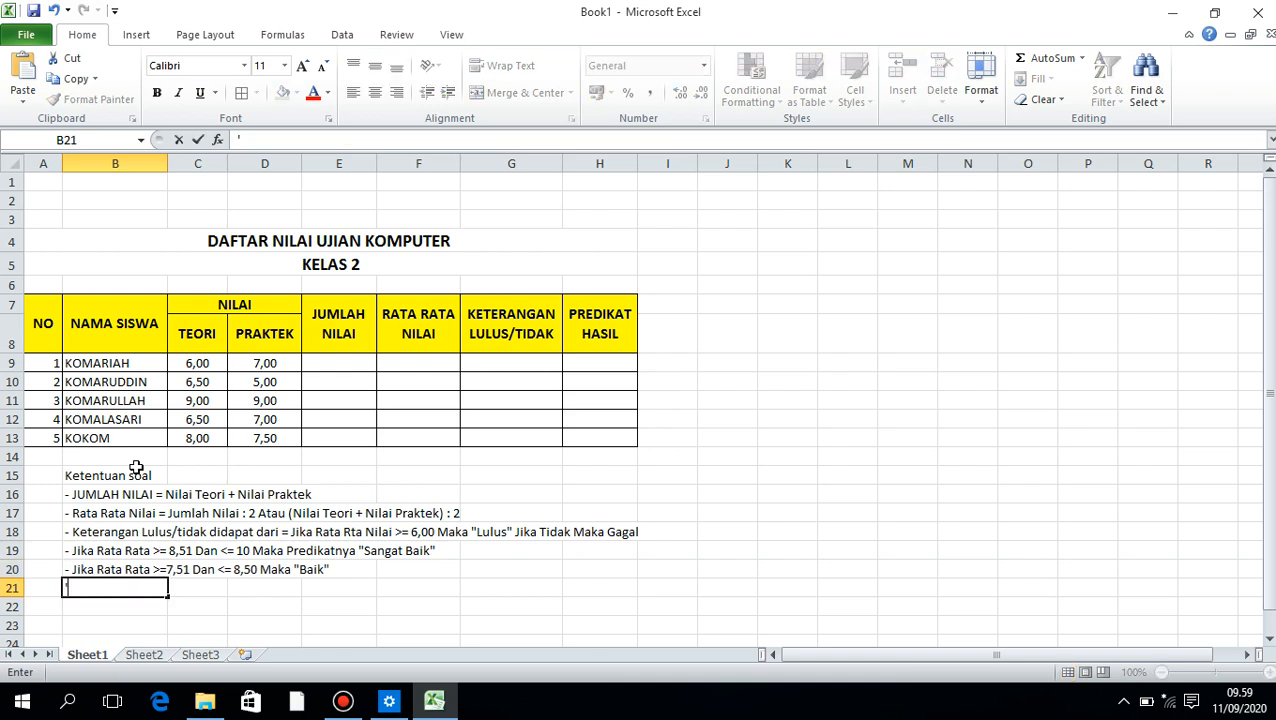
pyautogui.write('Jika Rata Rata >')
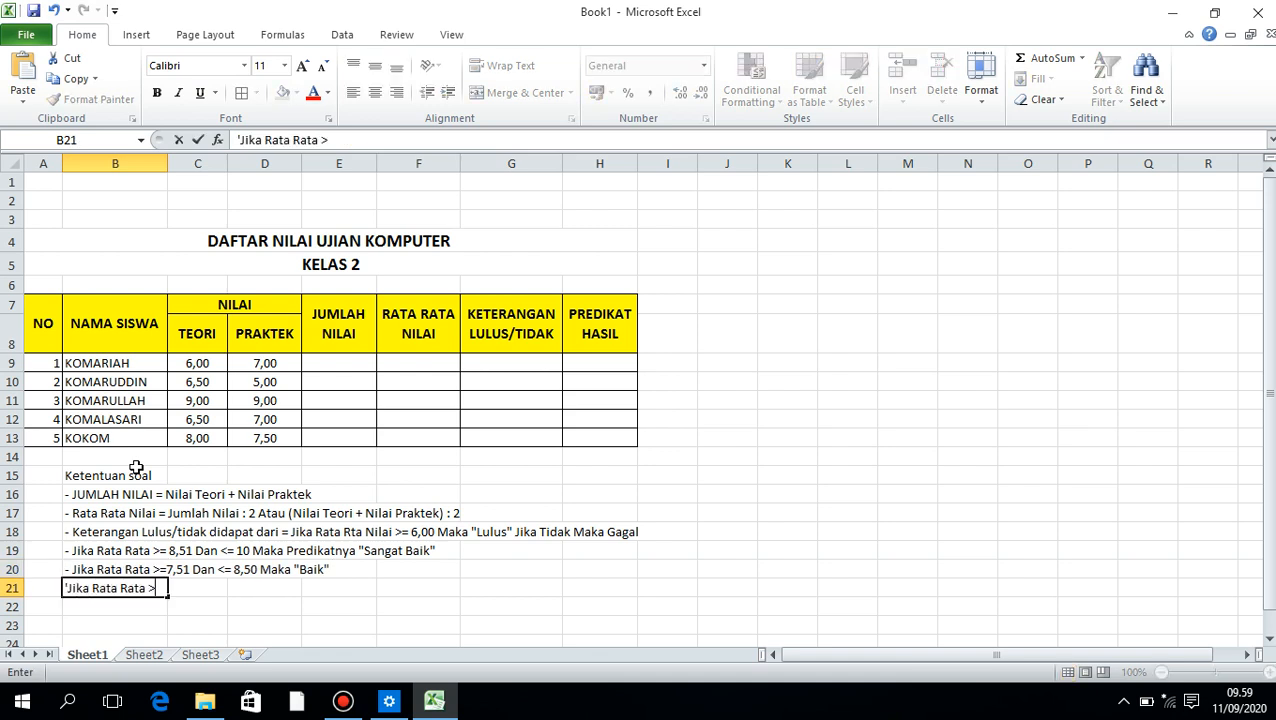
pyautogui.write('= 6,00 Dan ')
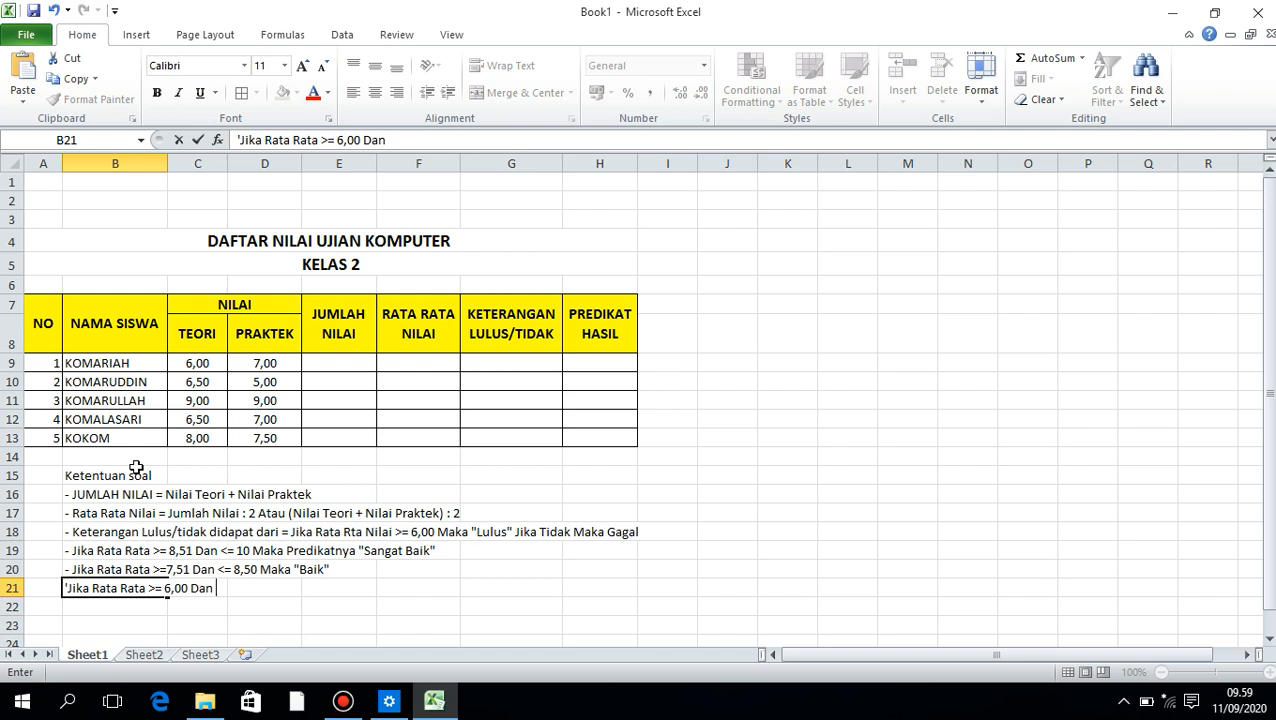
pyautogui.write('<= 7,50 Kala')
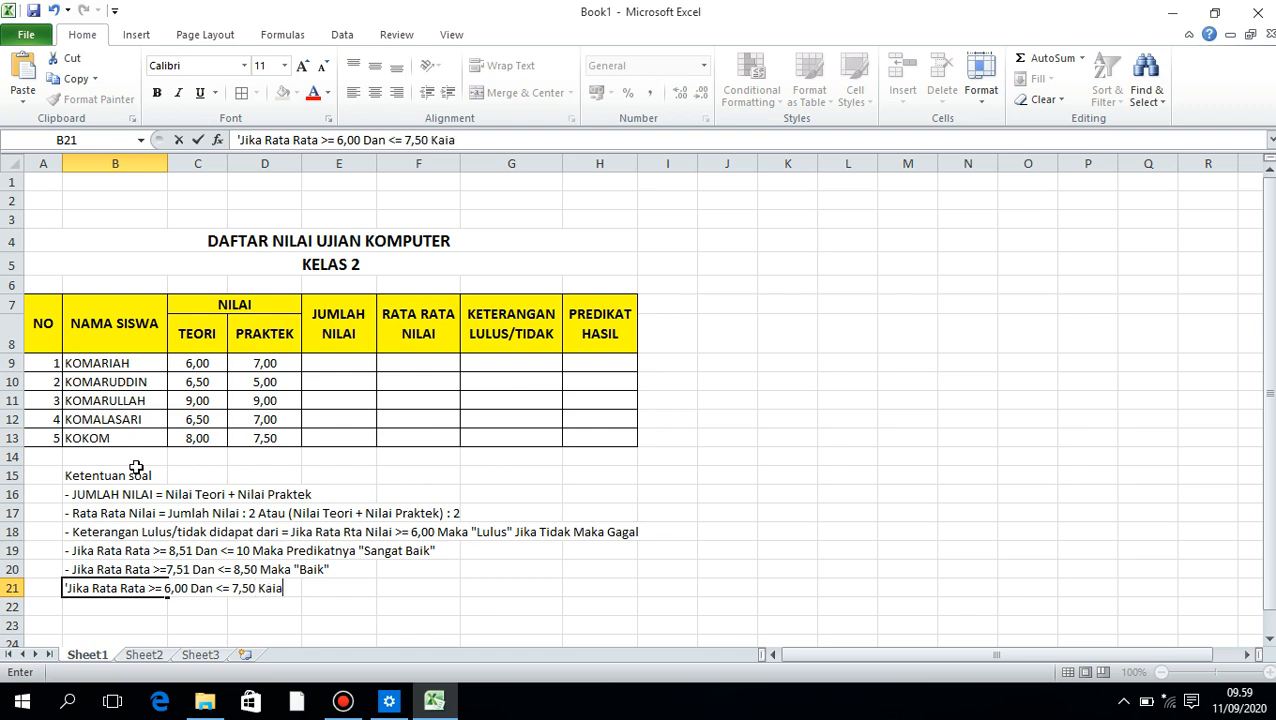
pyautogui.press('BackSpace')
pyautogui.press('BackSpace')
pyautogui.press('BackSpace')
pyautogui.press('BackSpace')
pyautogui.write('Maka "cukup"')
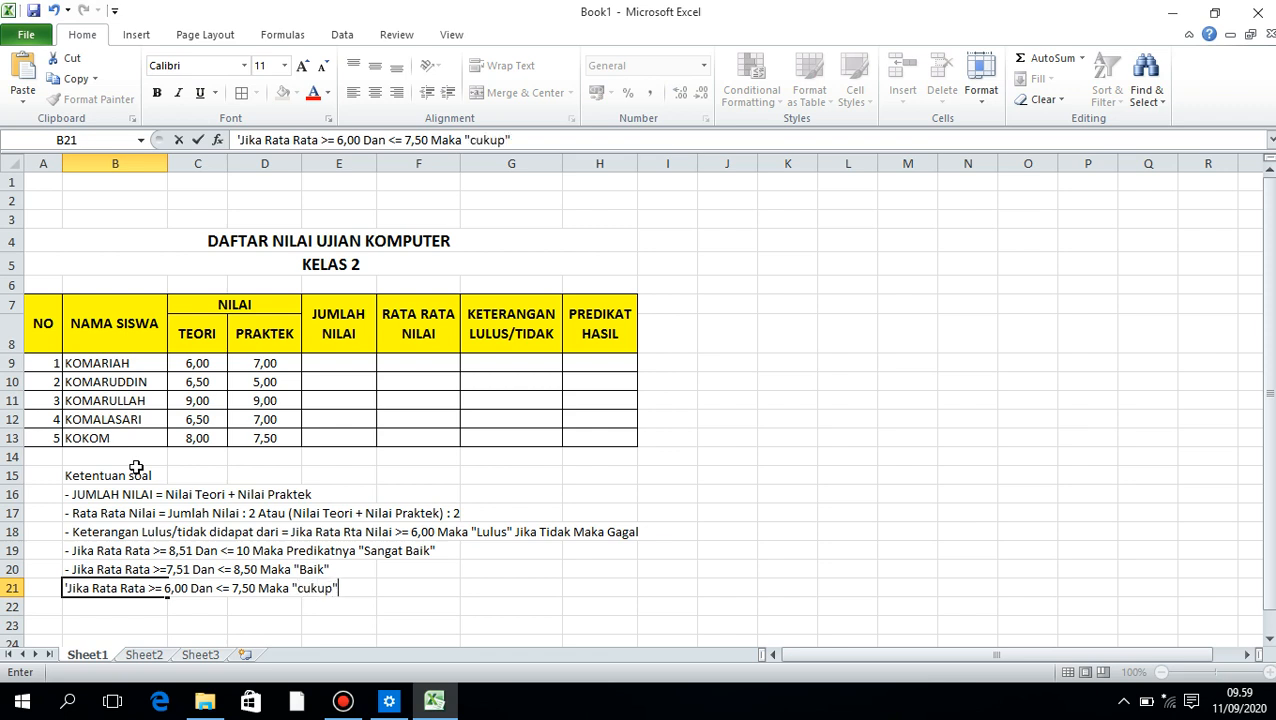
pyautogui.press('Return')
# - Enter the closing note 'Selain Itu "kurang"' in B22
pyautogui.write('Selain I')
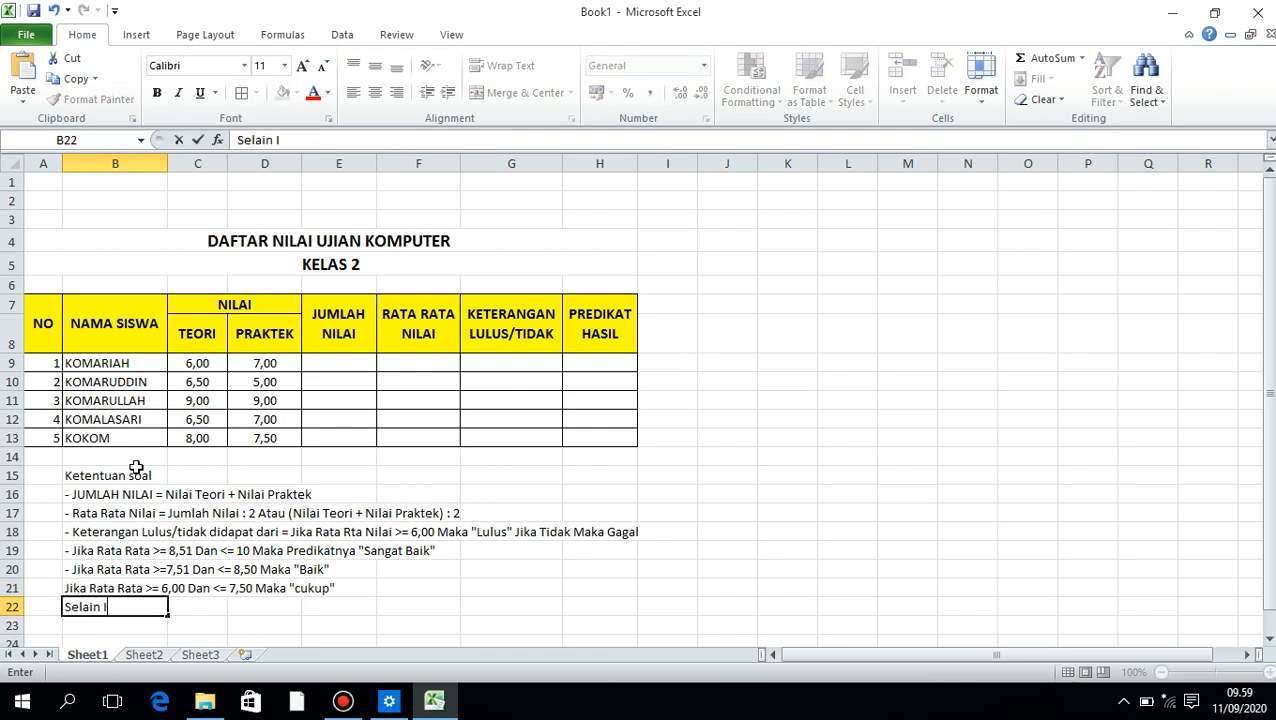
pyautogui.write('tu "kurang"')
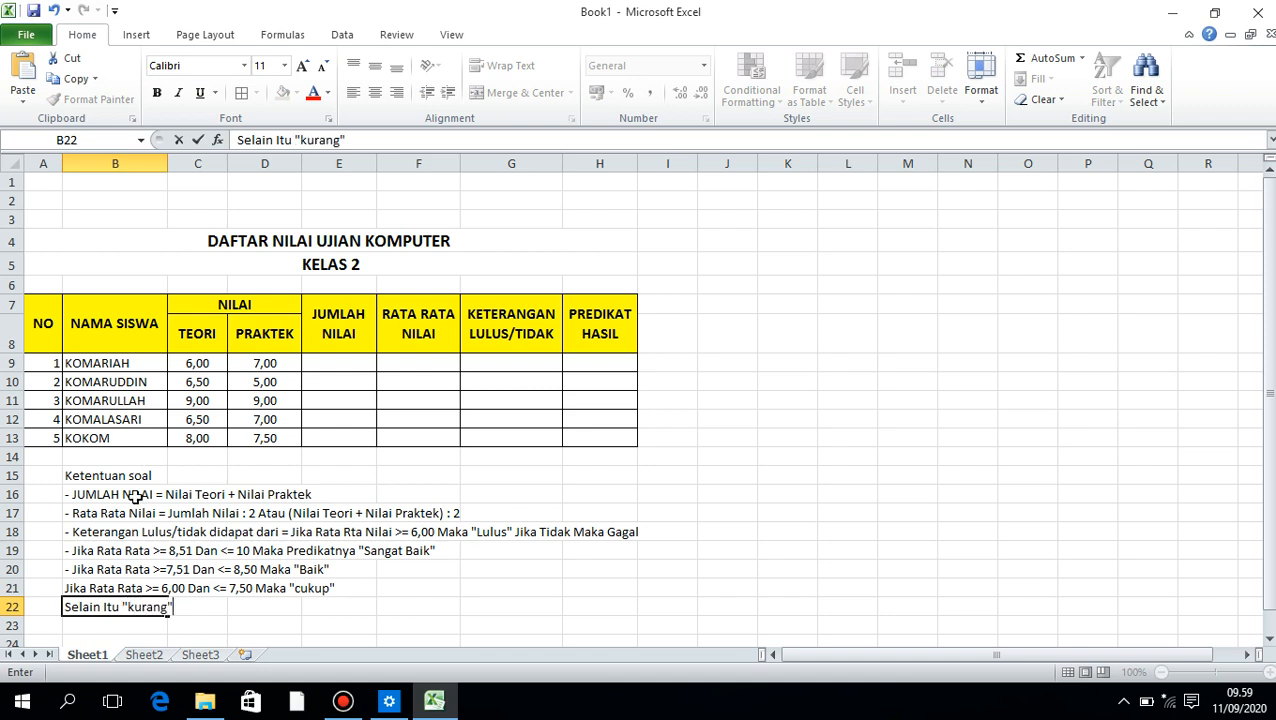
pyautogui.click(276, 437)
# - Enter the formula =C8+D9 in E9, the first student's JUMLAH NILAI cell
pyautogui.click(331, 361)
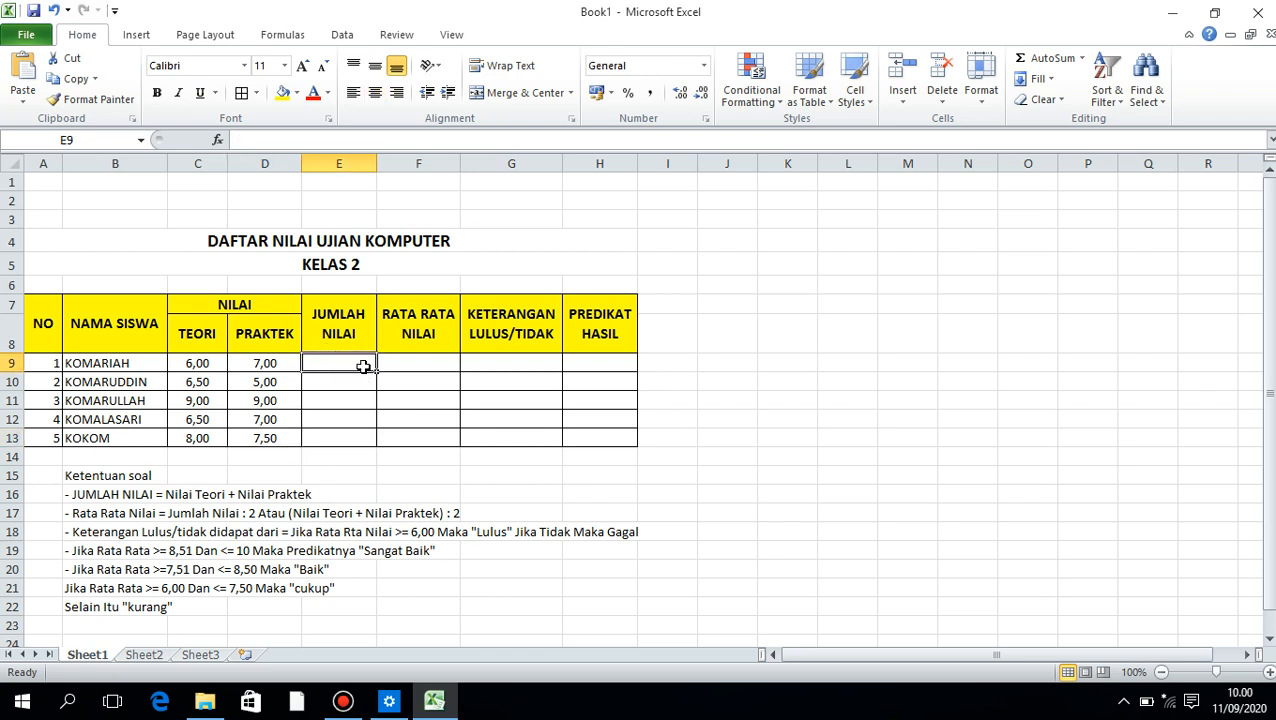
pyautogui.write('=')
pyautogui.click(190, 362)
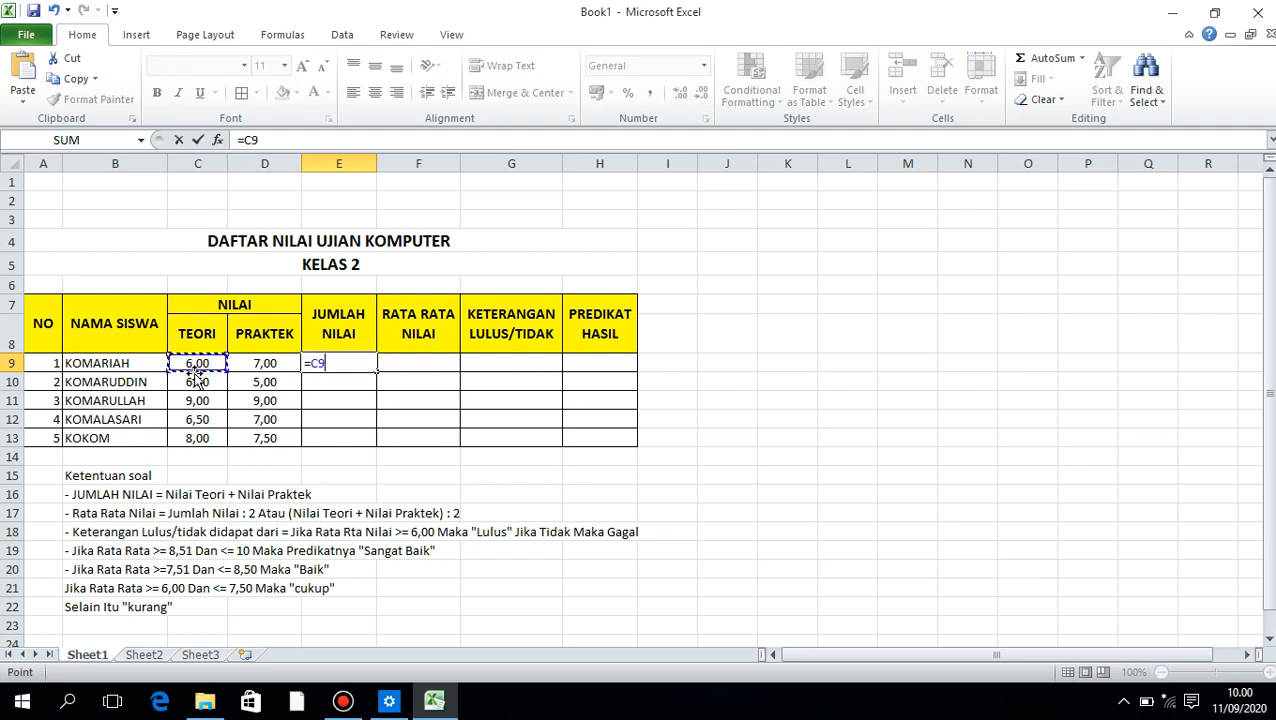
pyautogui.click(191, 333)
pyautogui.write('+D')
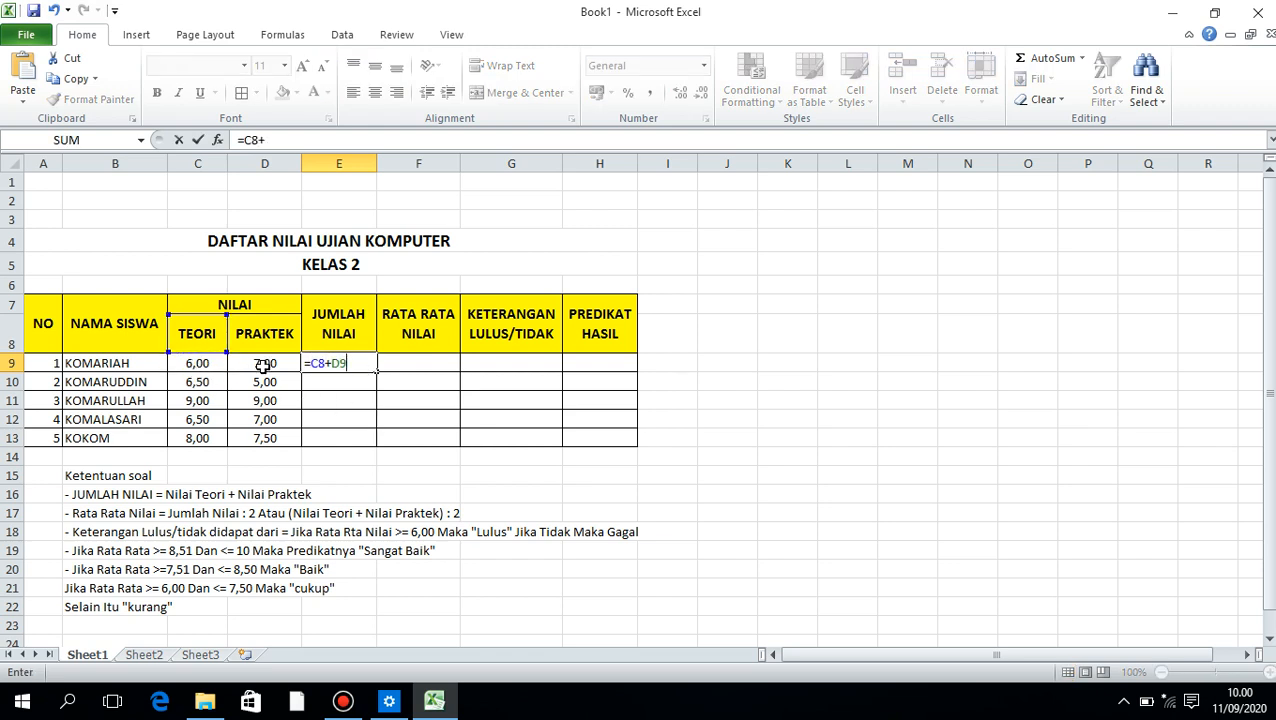
pyautogui.click(262, 364)
pyautogui.press('Return')
# - Correct the first student's JUMLAH NILAI formula in E9 to =C9+D9 and fill it down through E13
pyautogui.click(342, 366)
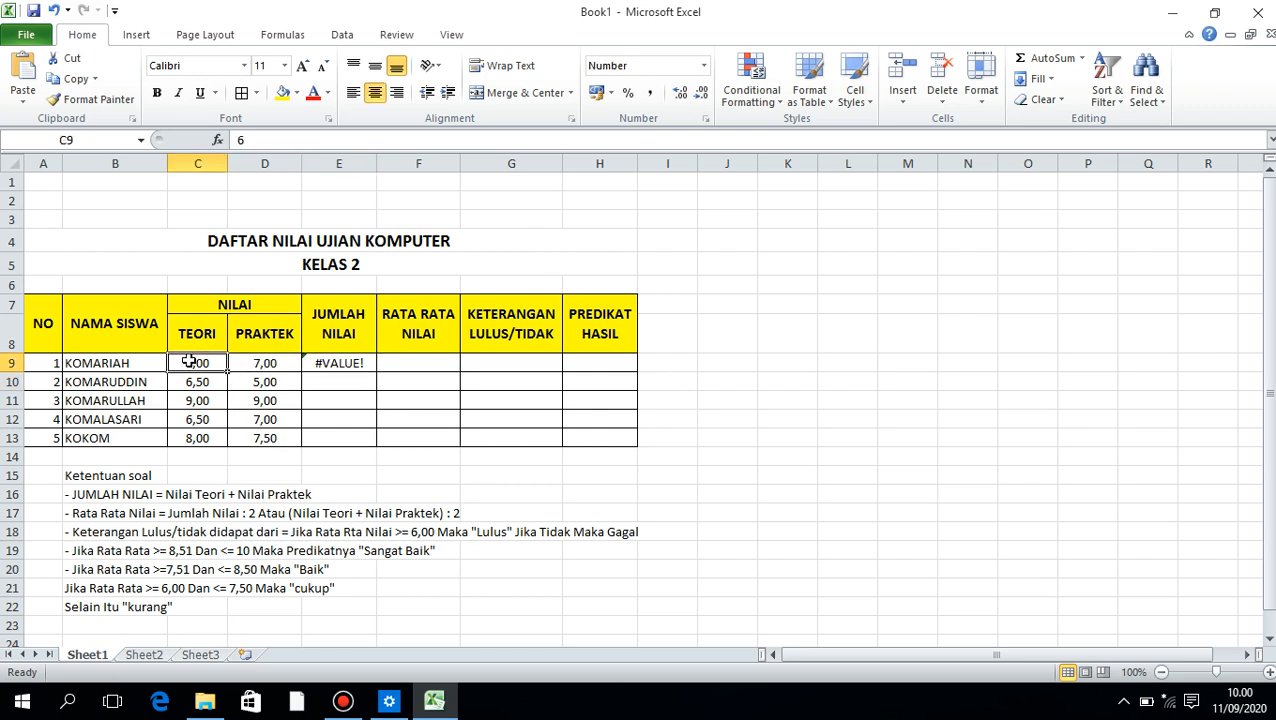
pyautogui.click(266, 362)
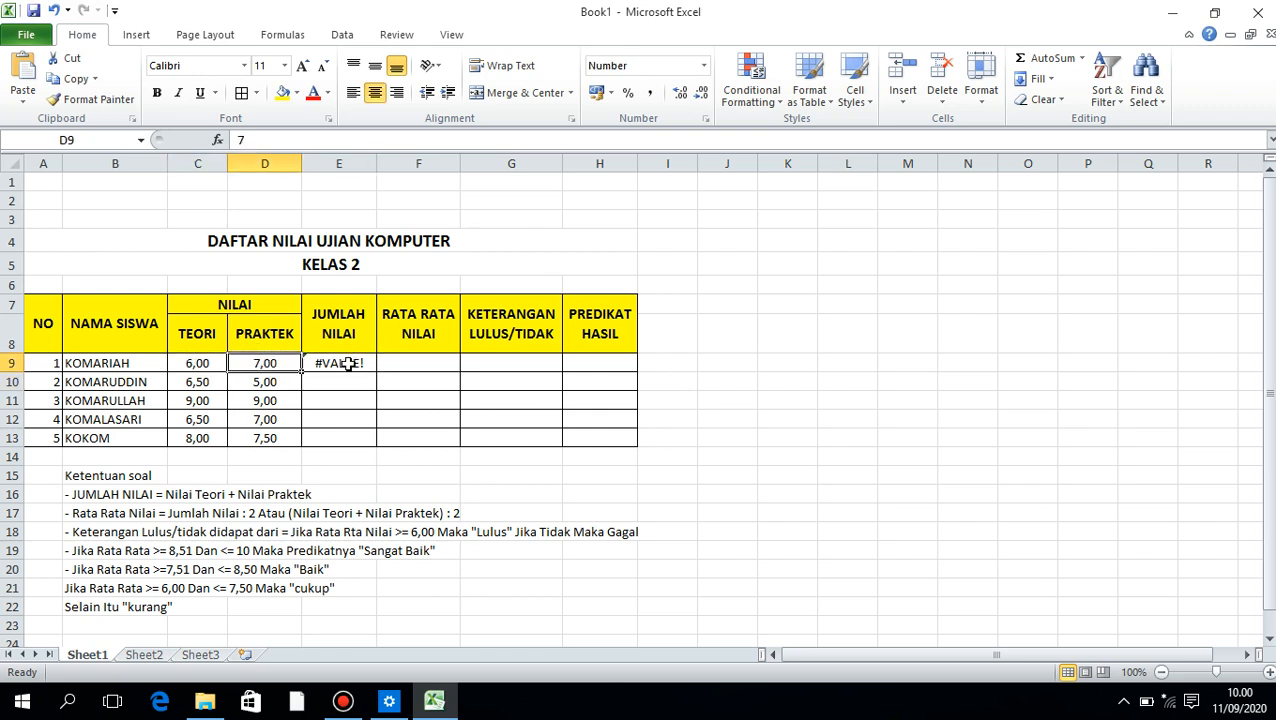
pyautogui.click(342, 364)
pyautogui.click(288, 141)
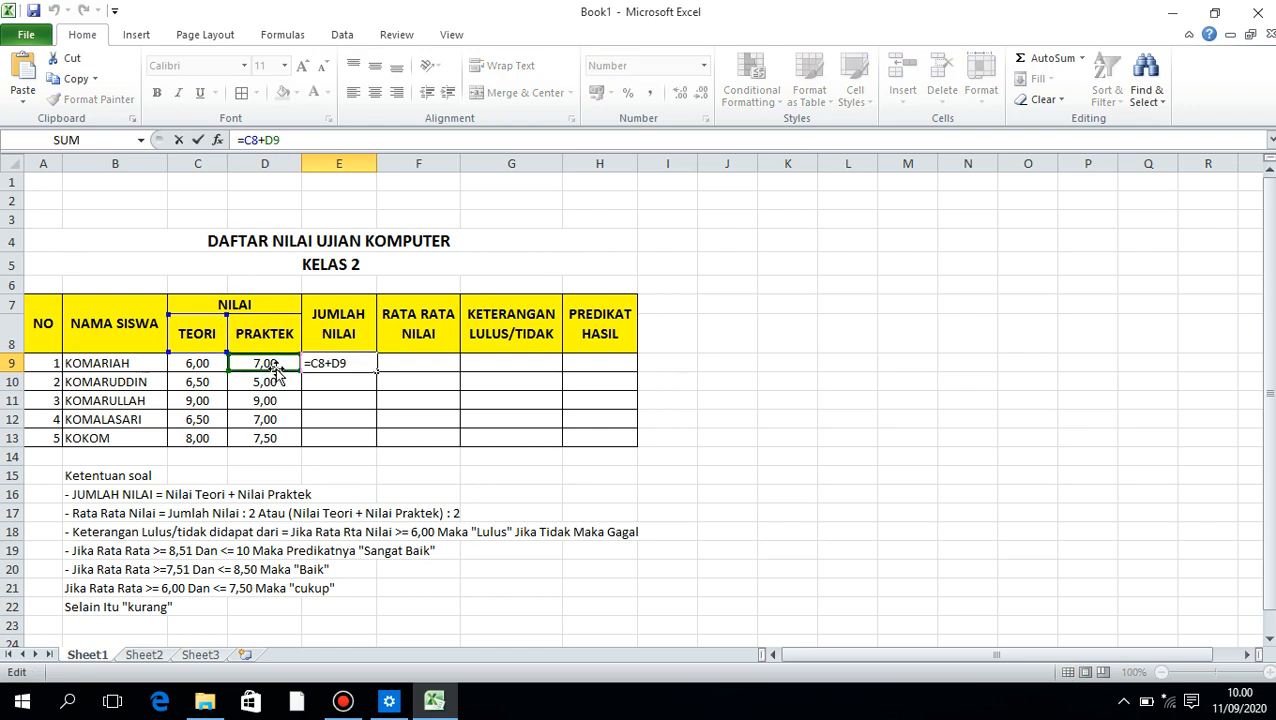
pyautogui.click(258, 140)
pyautogui.press('BackSpace')
pyautogui.write('9')
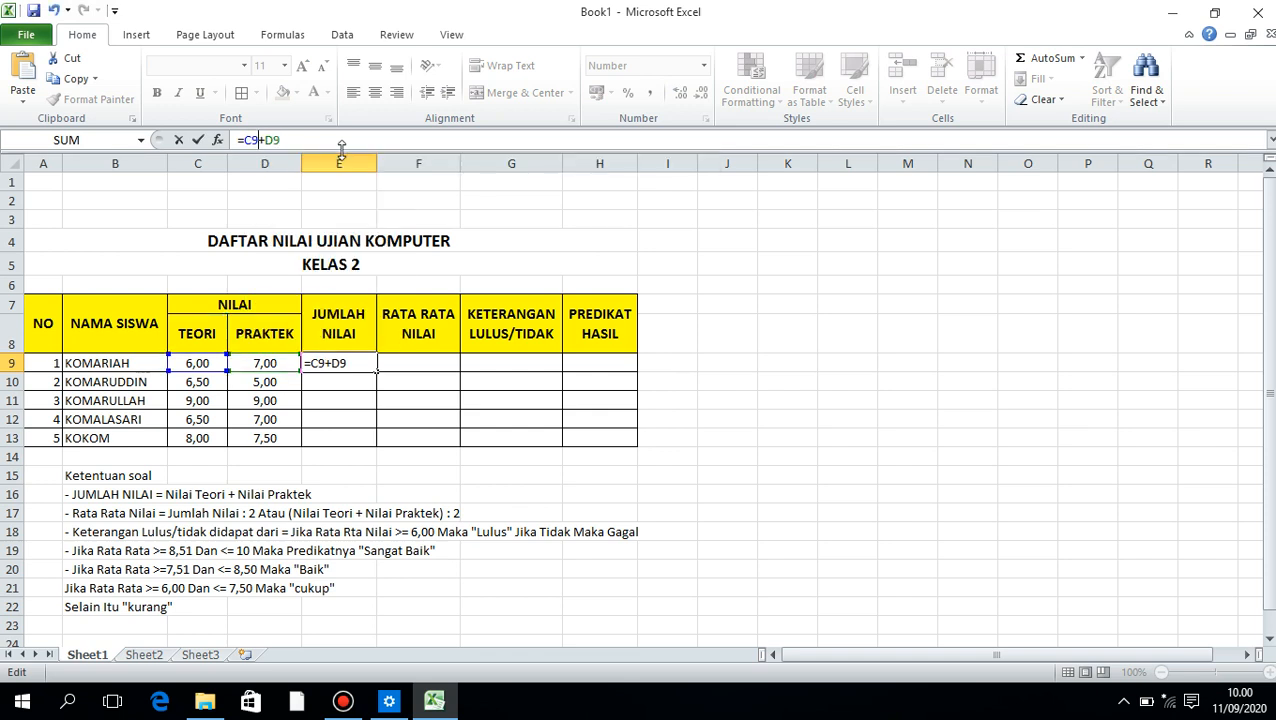
pyautogui.press('Return')
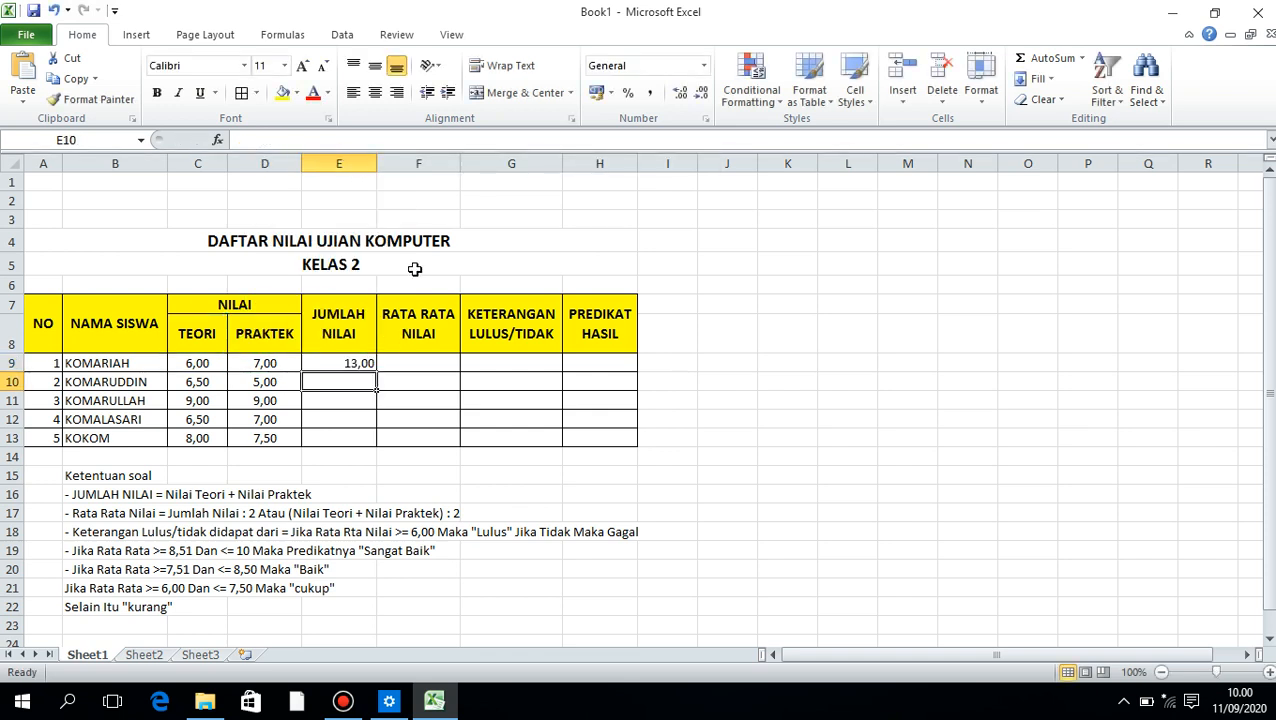
pyautogui.click(352, 362)
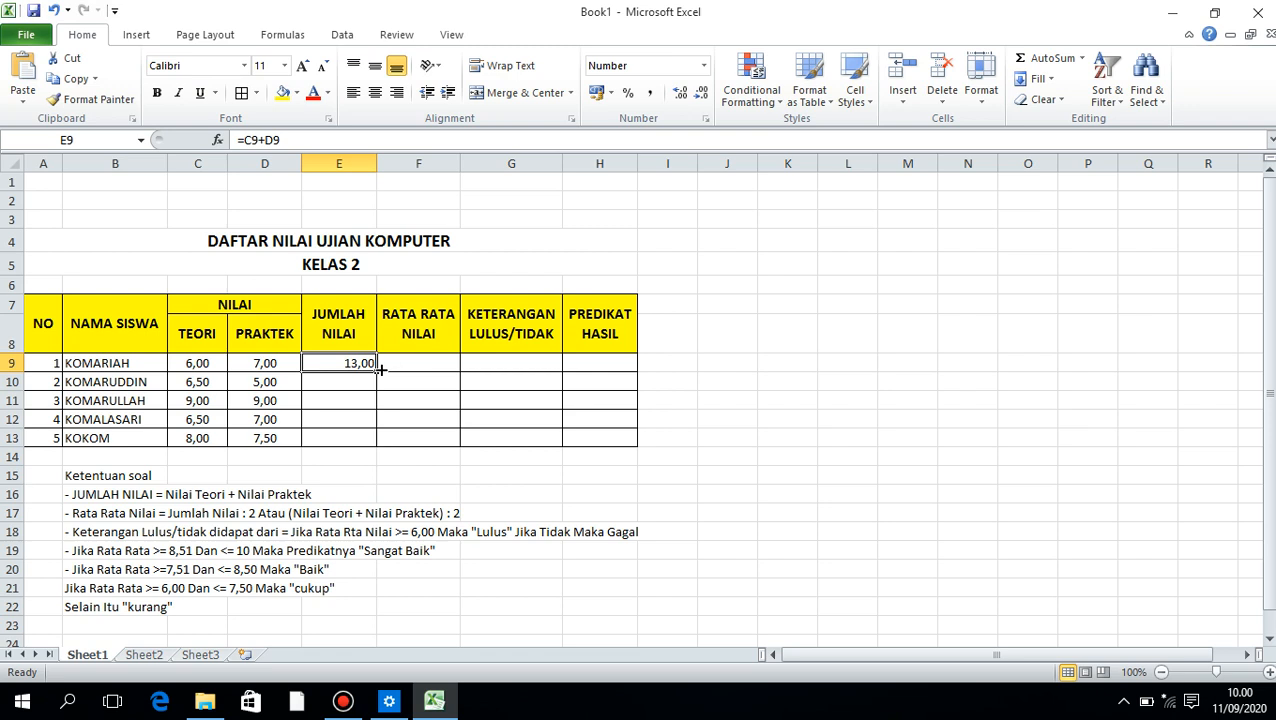
pyautogui.moveTo(376, 372); pyautogui.dragTo(376, 447)
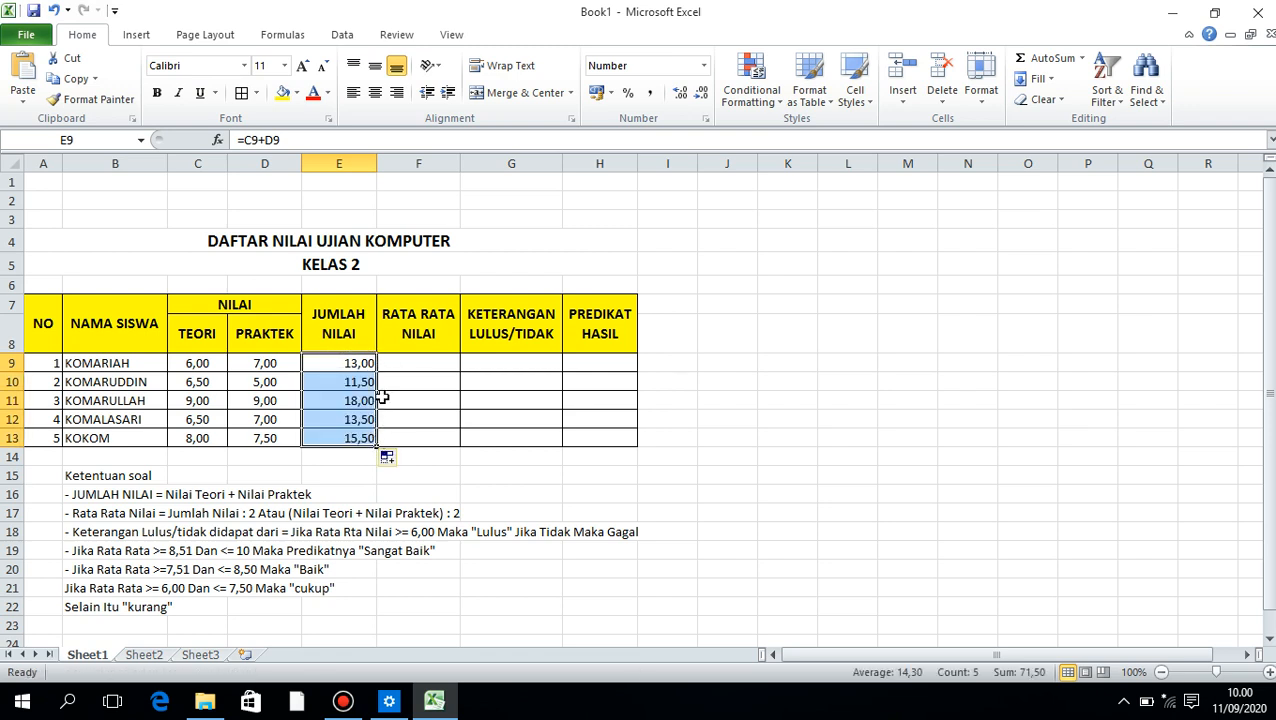
# - Enter the formula =E9/2 in F9 for RATA RATA NILAI and fill it down through F13
pyautogui.click(396, 362)
pyautogui.write('=')
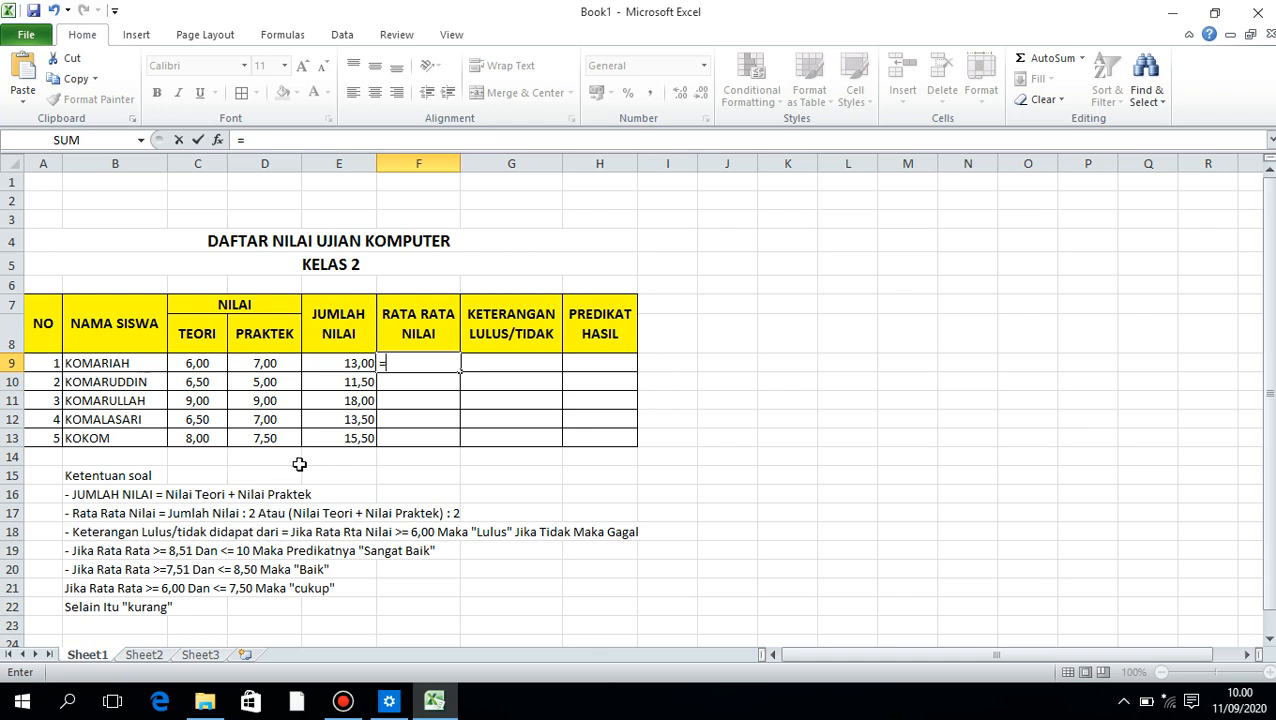
pyautogui.click(342, 363)
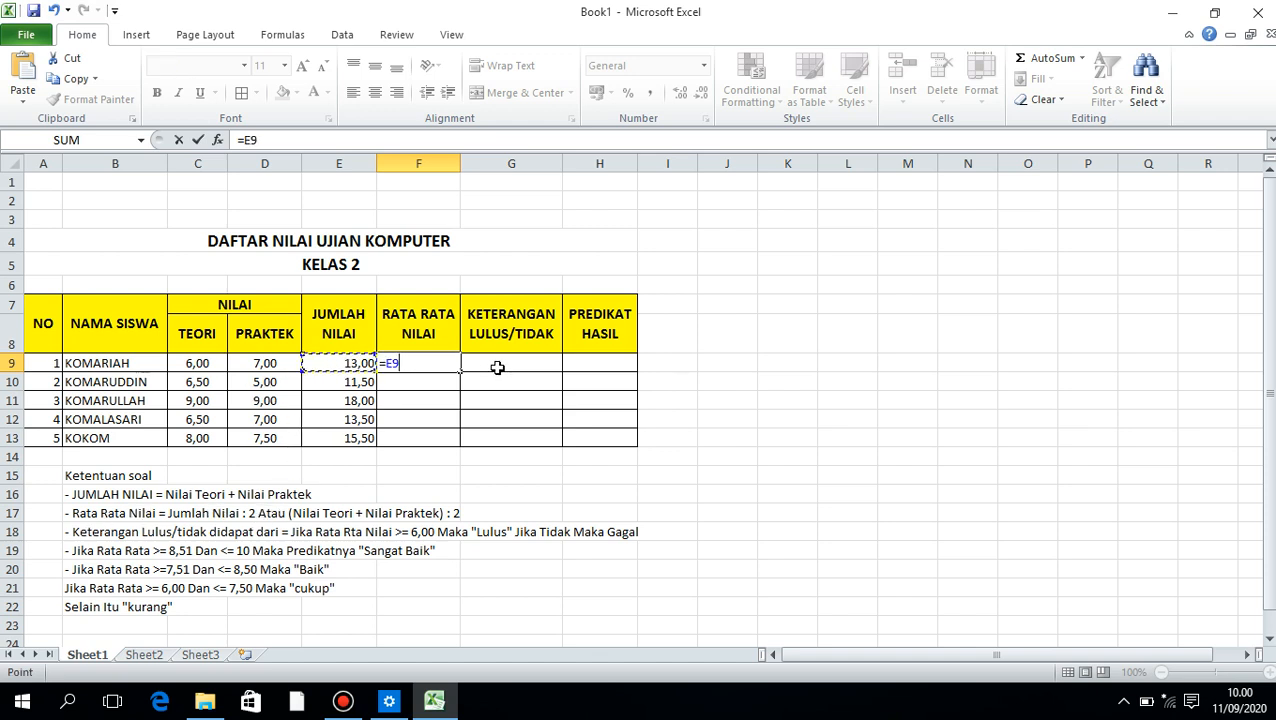
pyautogui.write('/2')
pyautogui.press('Return')
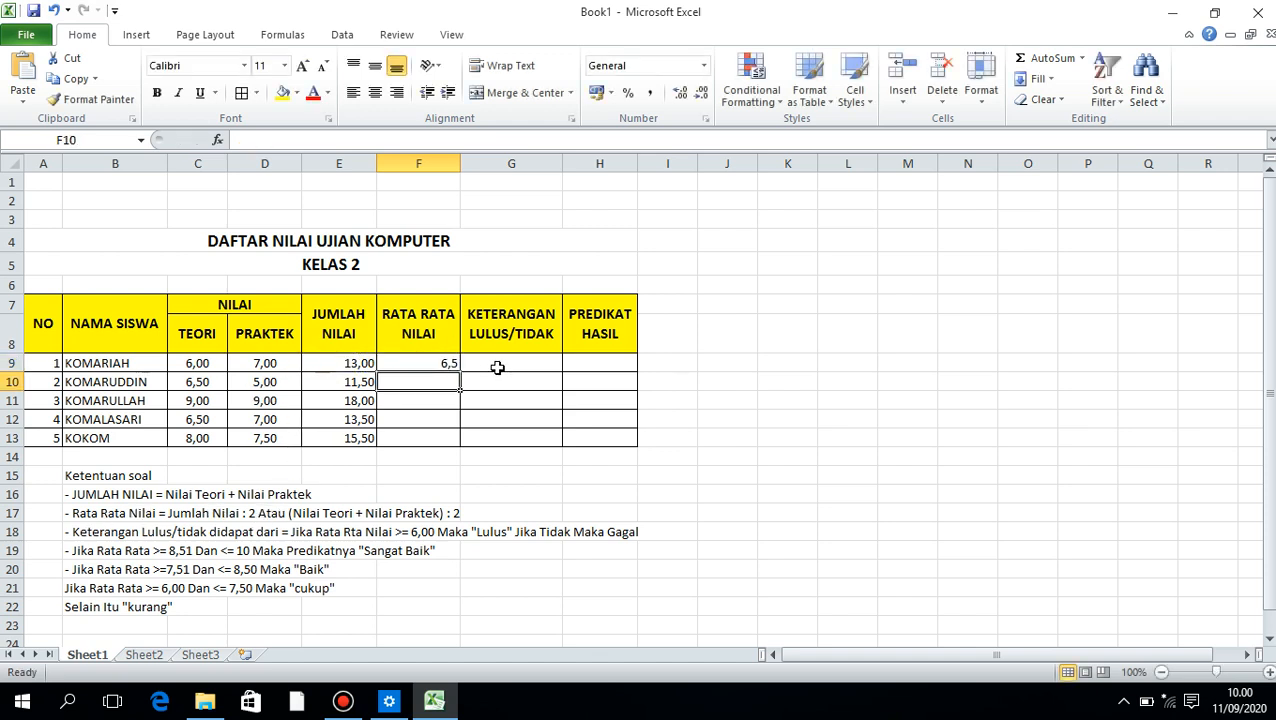
pyautogui.click(430, 364)
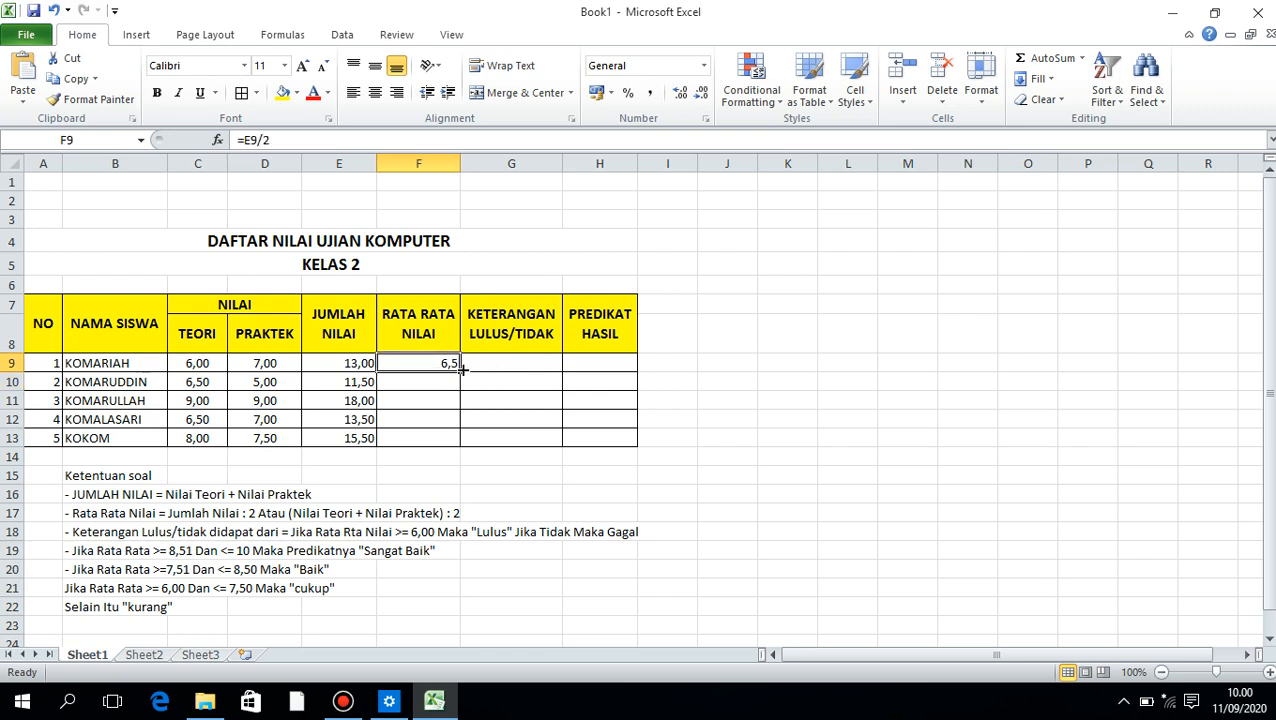
pyautogui.moveTo(459, 372); pyautogui.dragTo(459, 444)
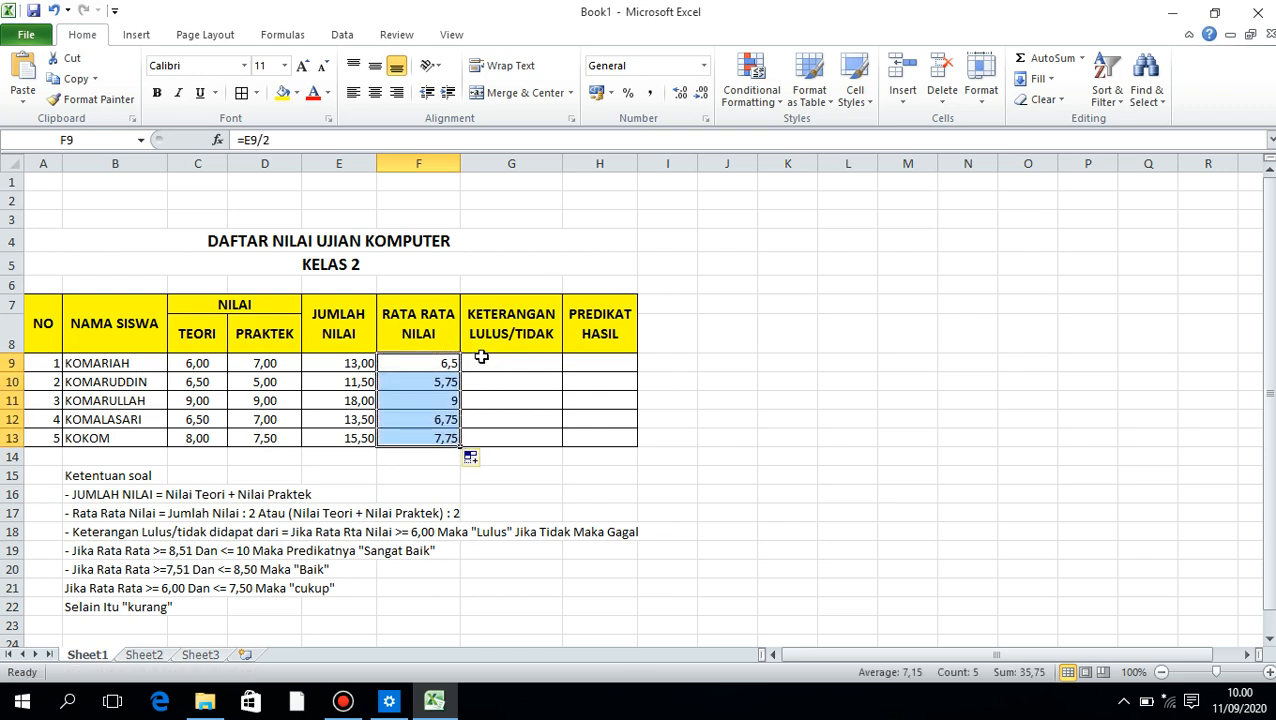
# - Enter =IF(F7>=6;"Lulus";"Gagal") in G9 for KETERANGAN LULUS/TIDAK and fill it down through G13
pyautogui.click(483, 362)
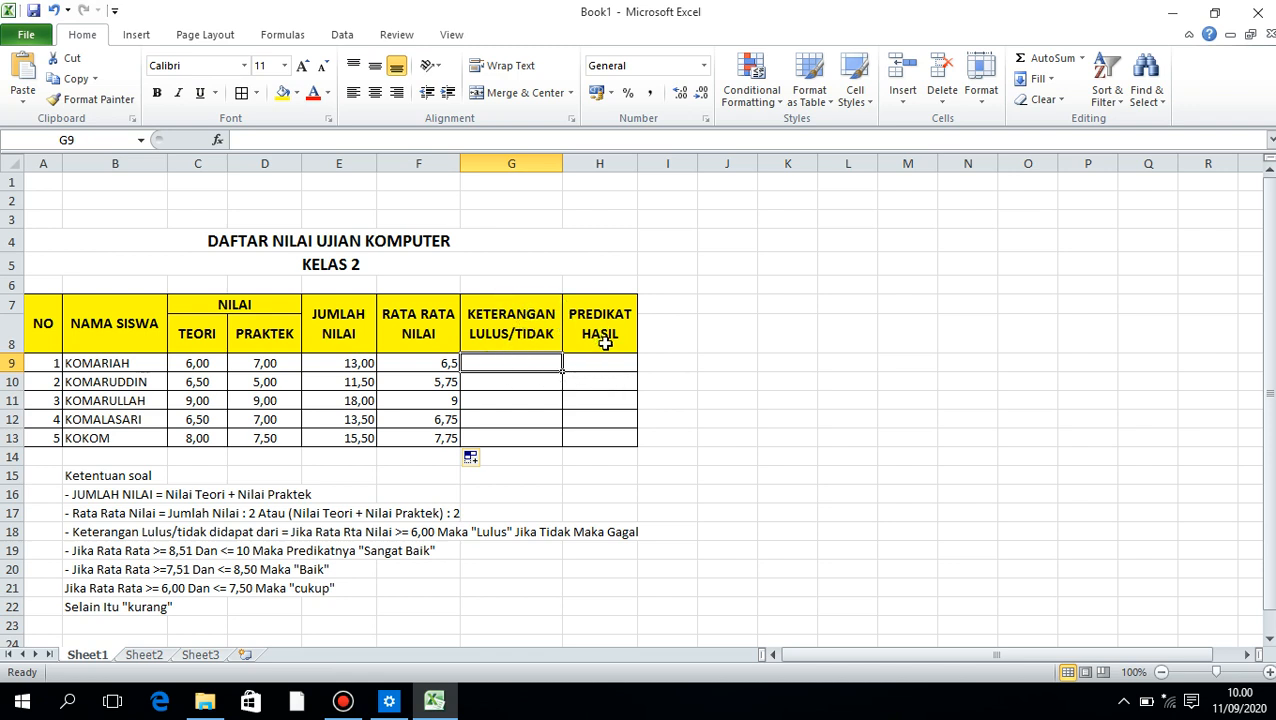
pyautogui.write('=i')
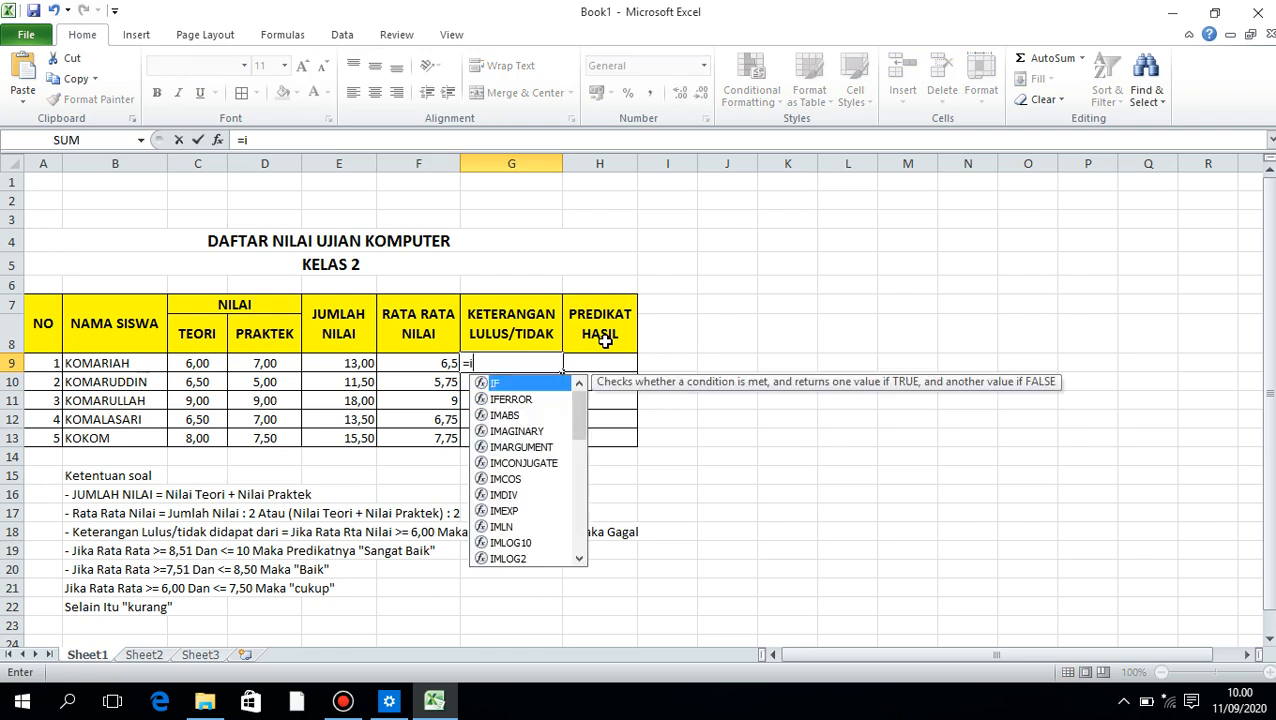
pyautogui.write('f')
pyautogui.press('Tab')
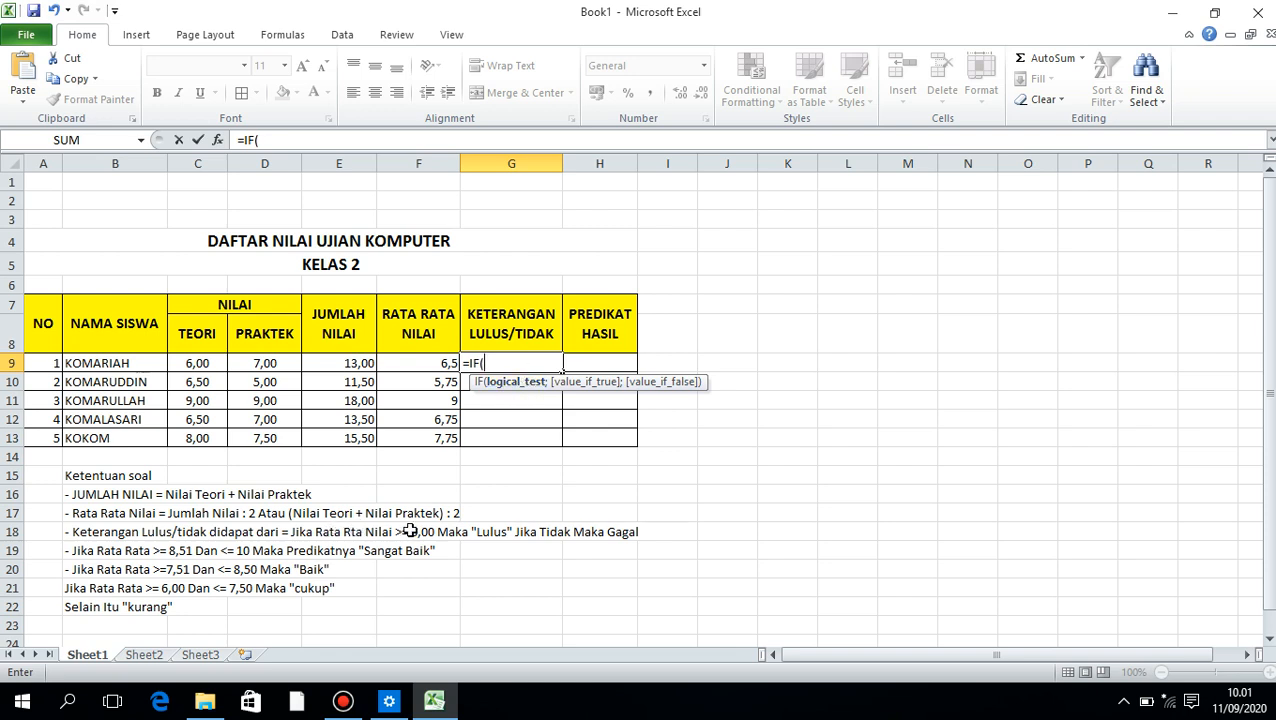
pyautogui.click(421, 363)
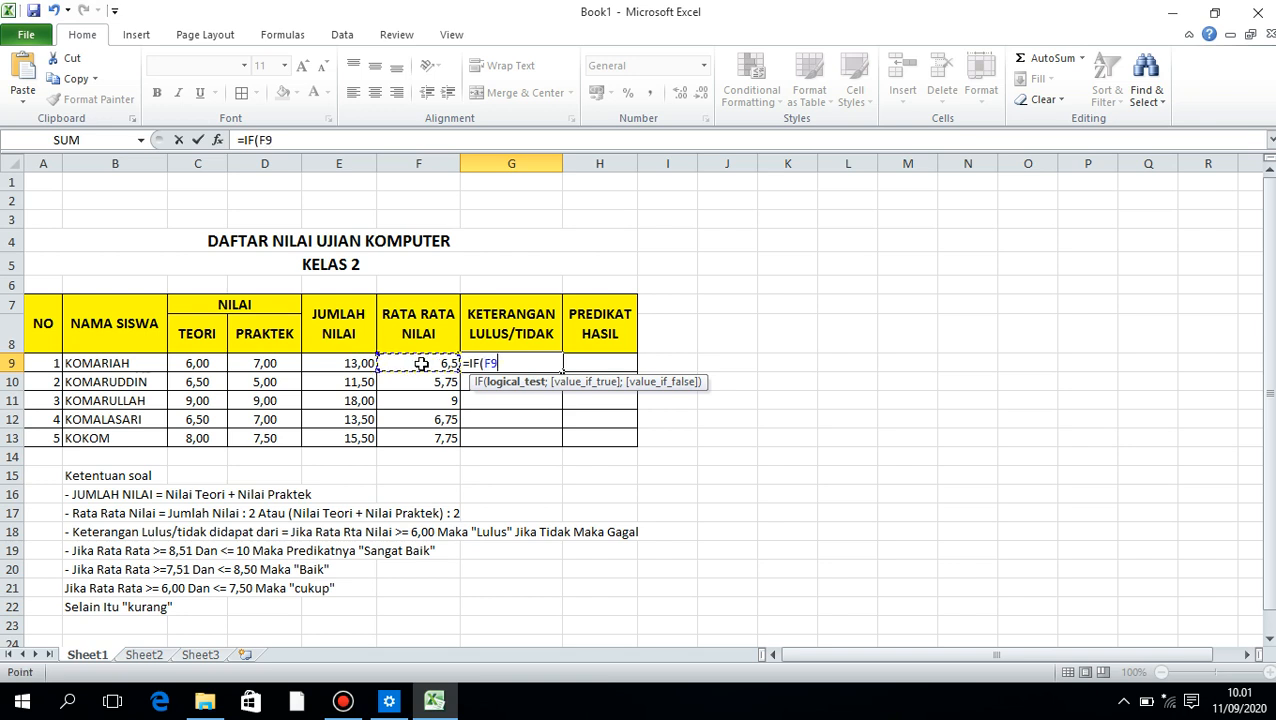
pyautogui.press('Up')
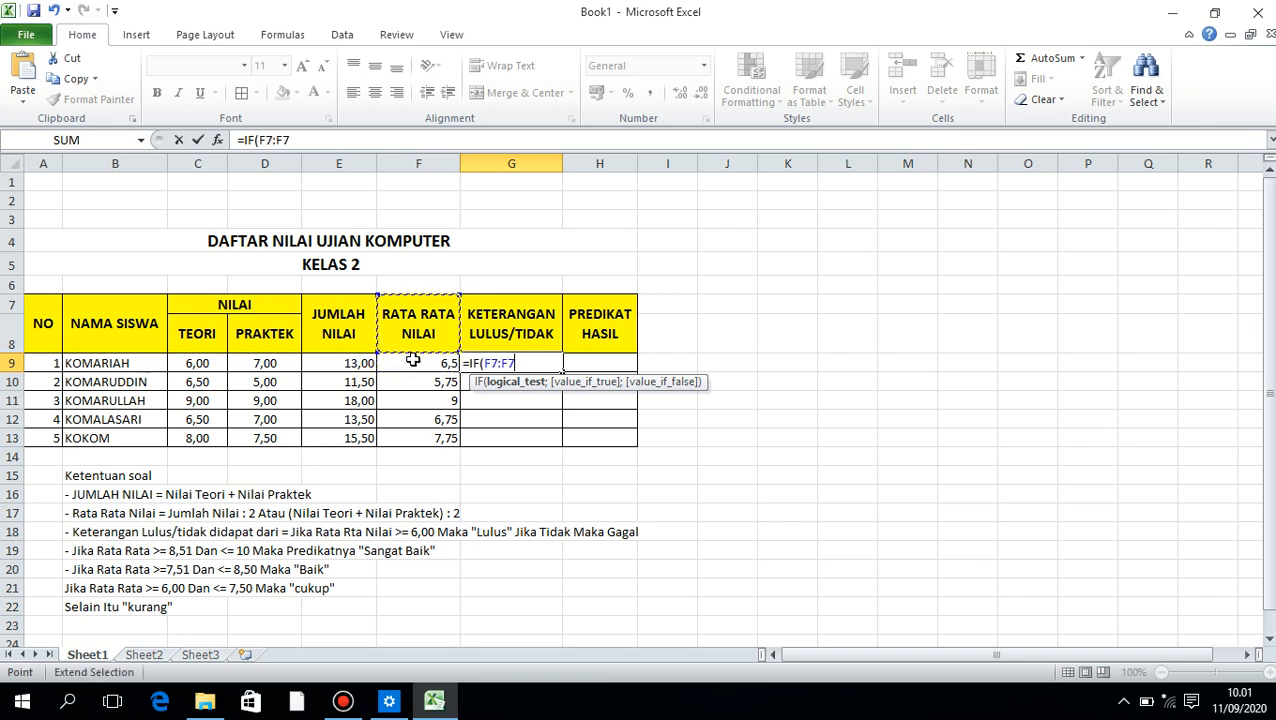
pyautogui.write(':')
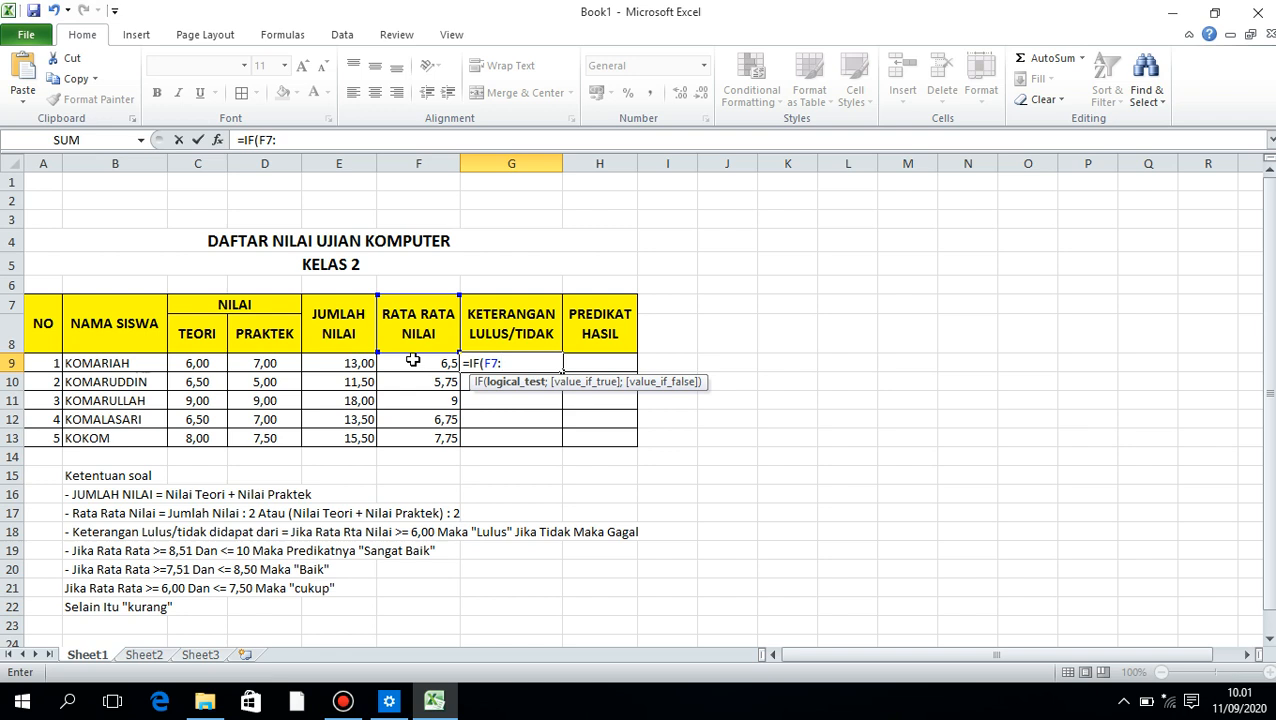
pyautogui.write('?')
pyautogui.press('BackSpace')
pyautogui.press('BackSpace')
pyautogui.write('>=6;')
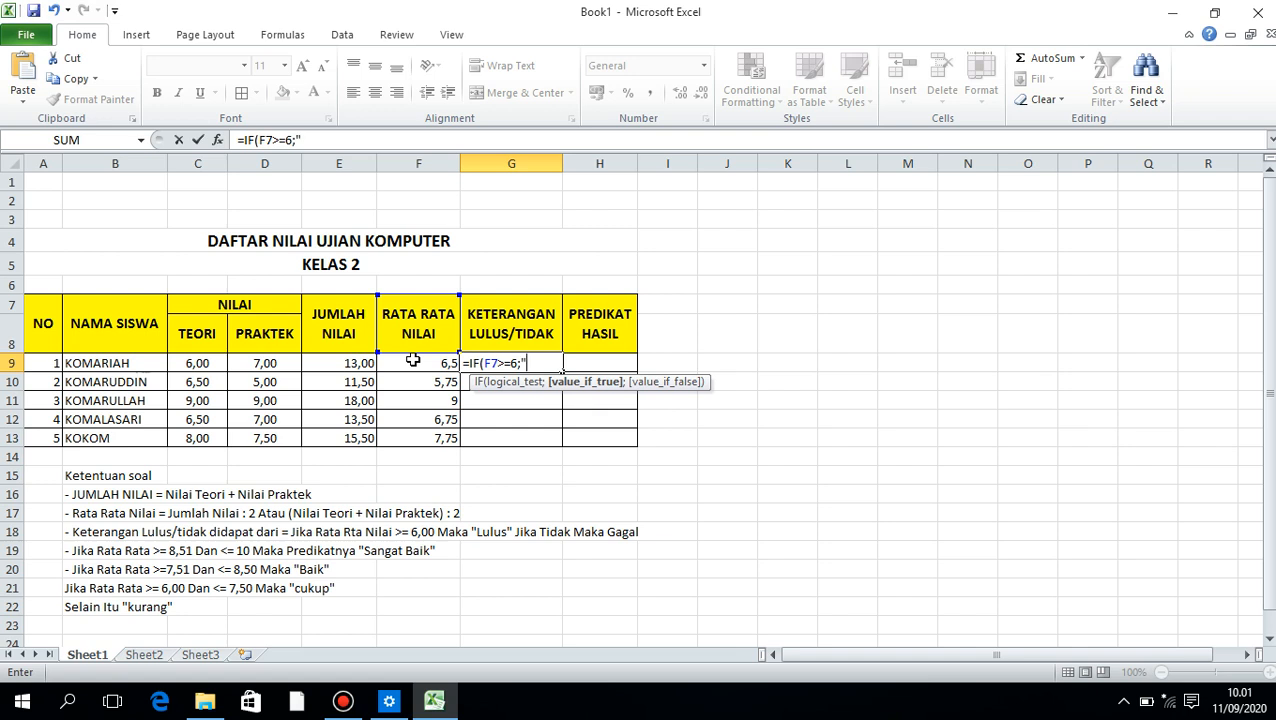
pyautogui.write('"Lulus";')
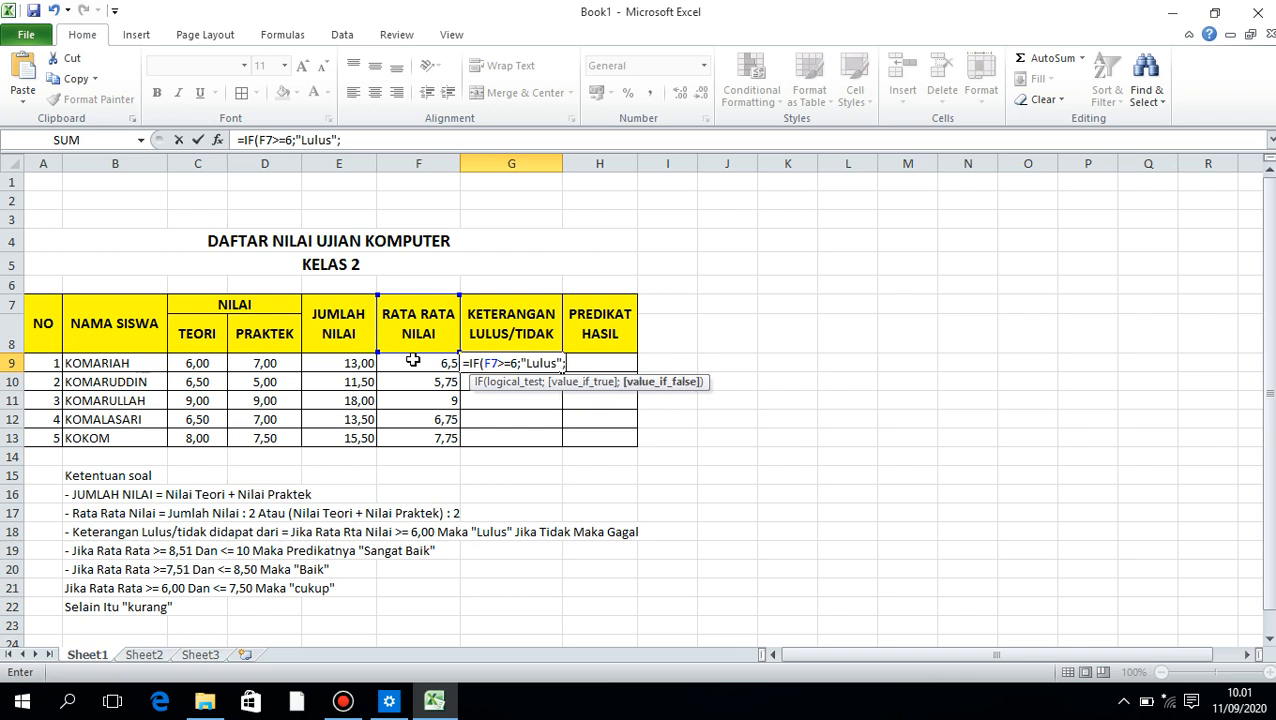
pyautogui.write('"Gagal")')
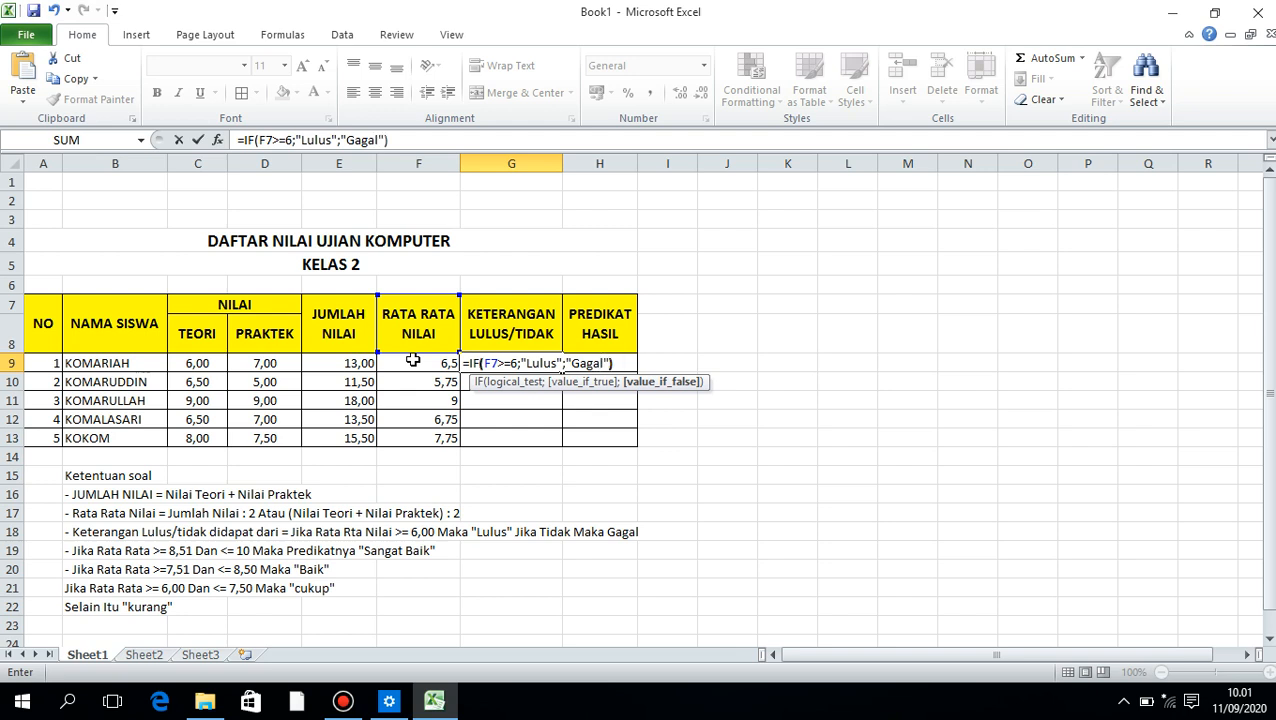
pyautogui.press('Return')
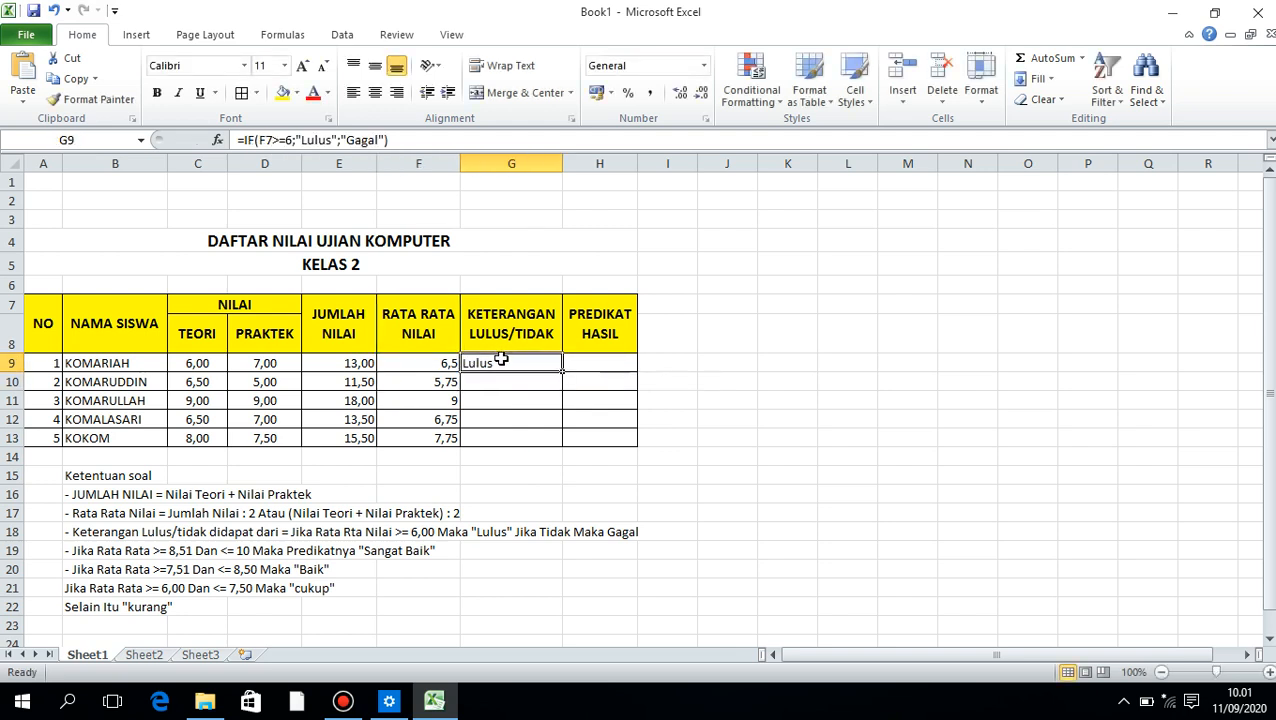
pyautogui.click(498, 362)
pyautogui.moveTo(563, 371); pyautogui.dragTo(560, 452)
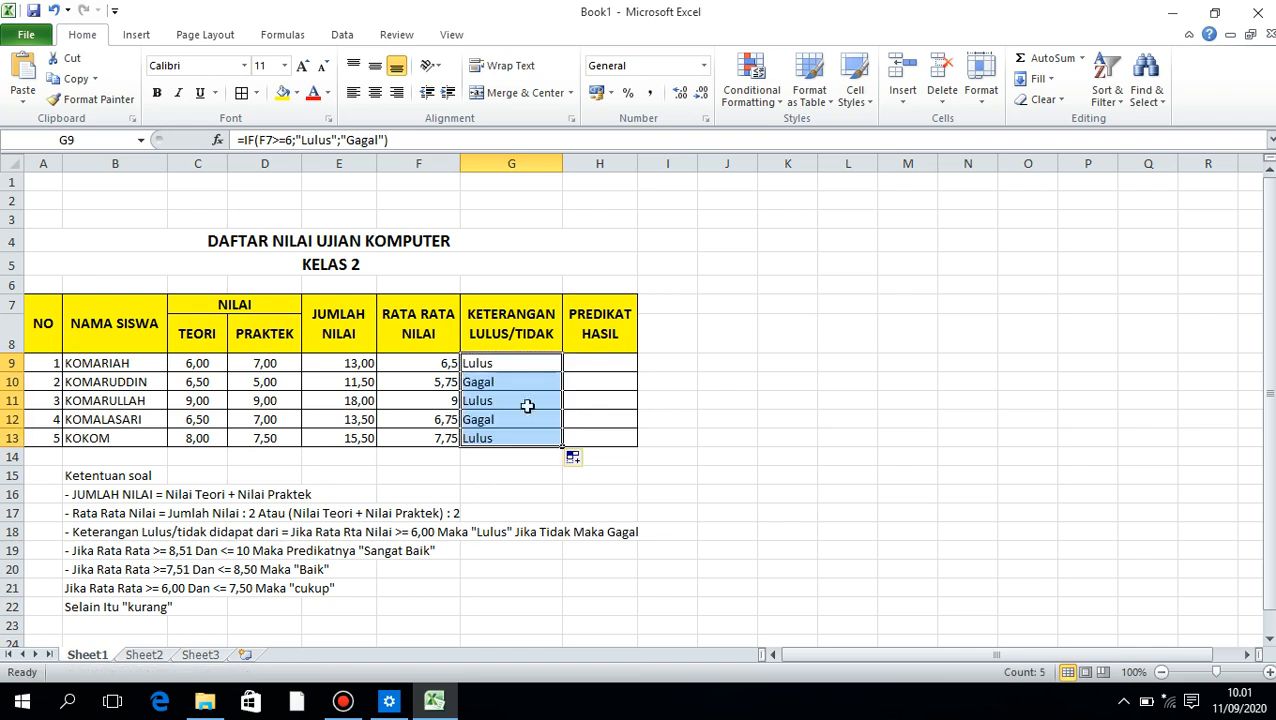
# - Examine the logical test, value-if-true and value-if-false parts of the IF formula in G9, leaving it as it is
pyautogui.click(316, 140)
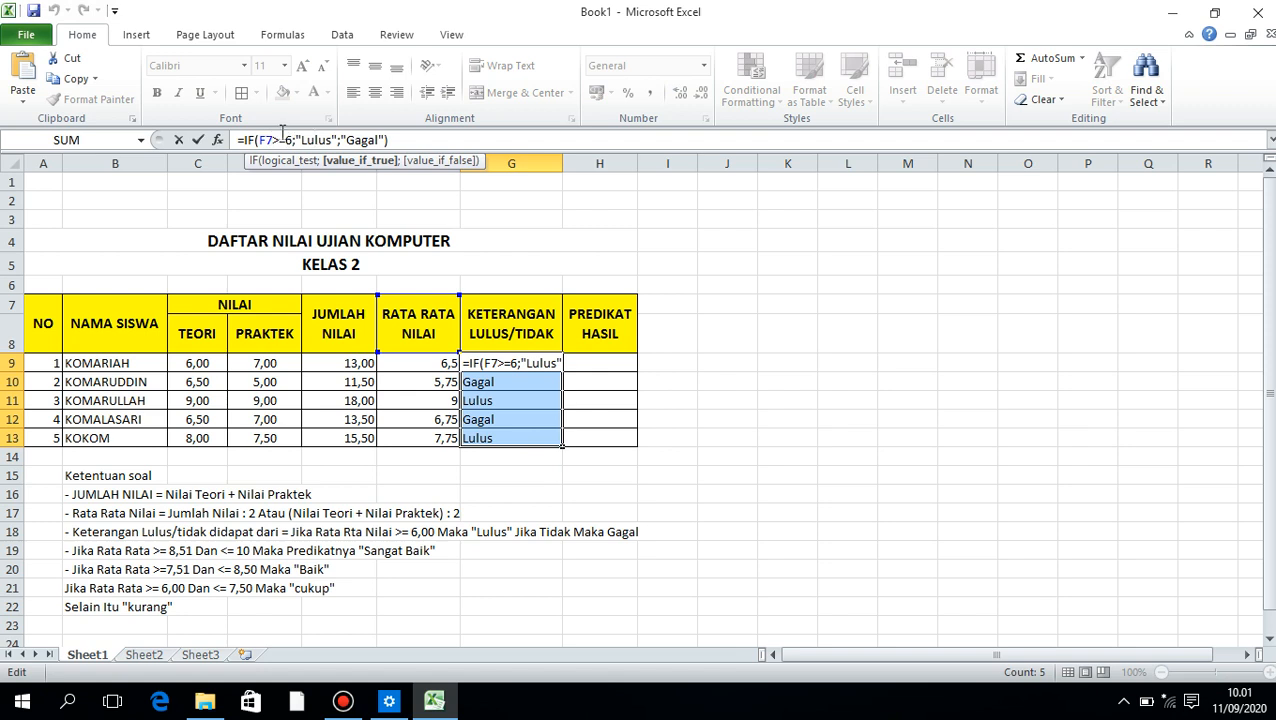
pyautogui.click(362, 140)
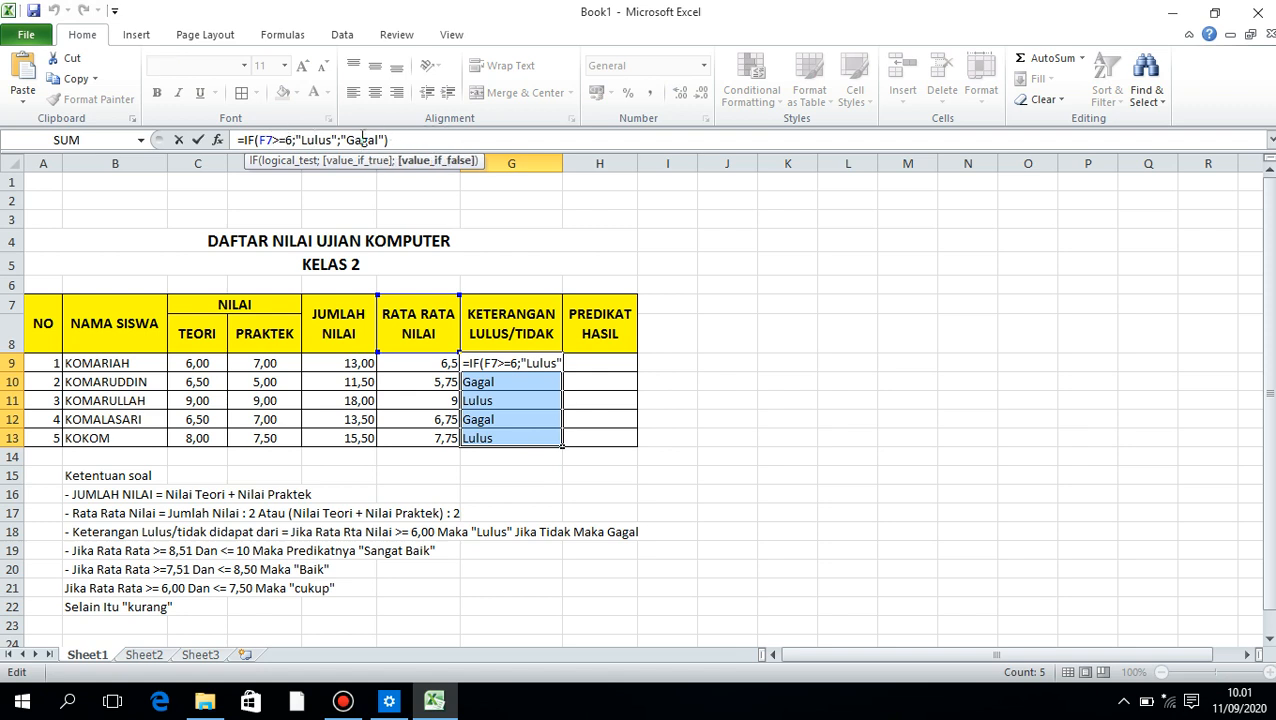
pyautogui.click(423, 141)
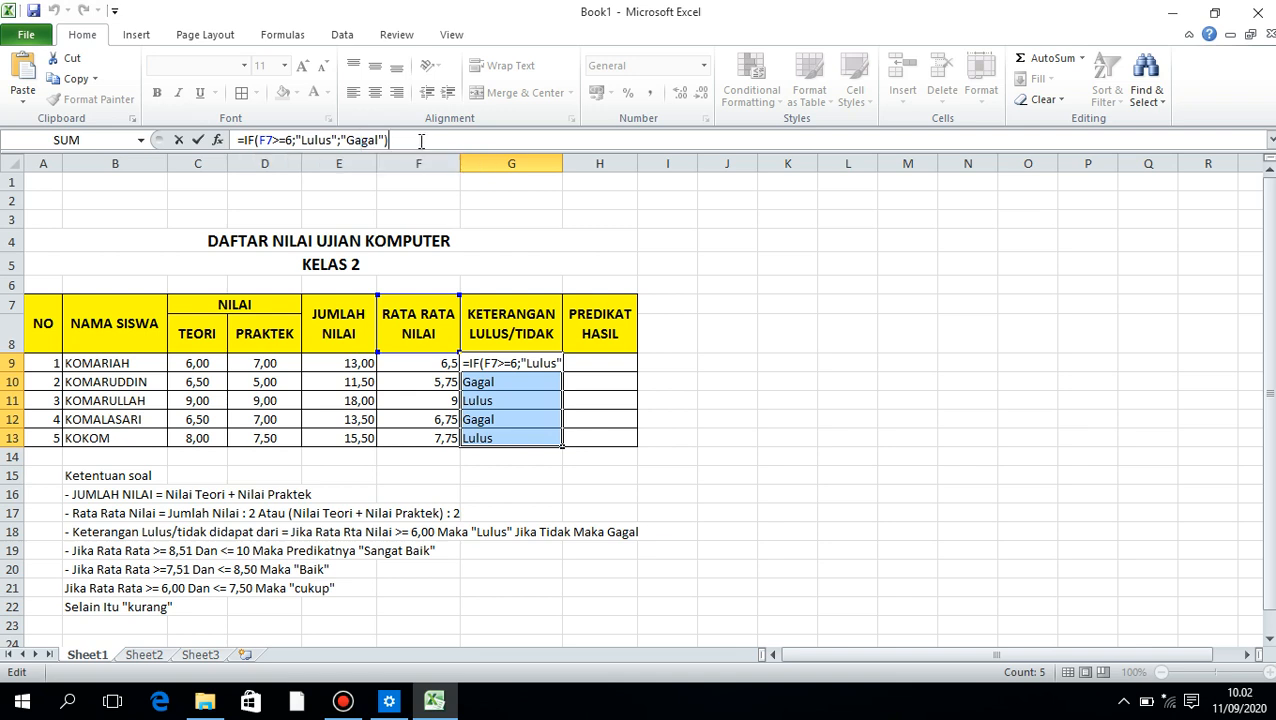
pyautogui.click(330, 140)
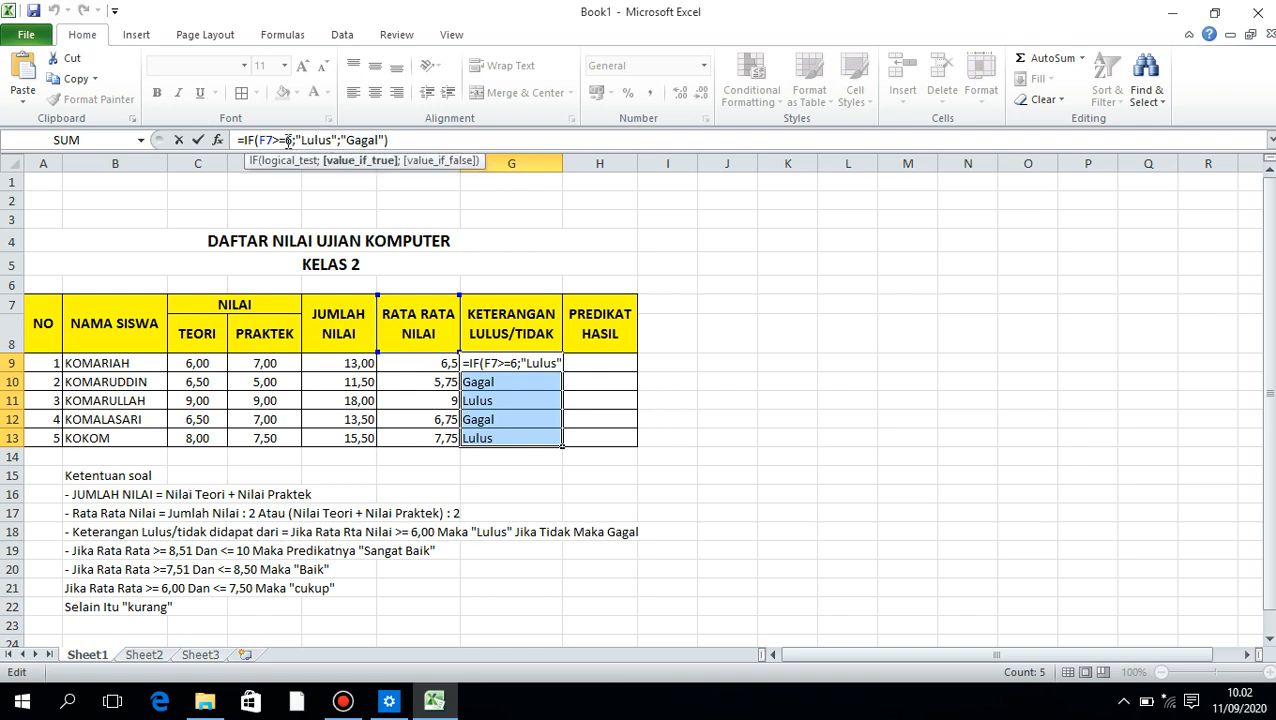
pyautogui.click(287, 140)
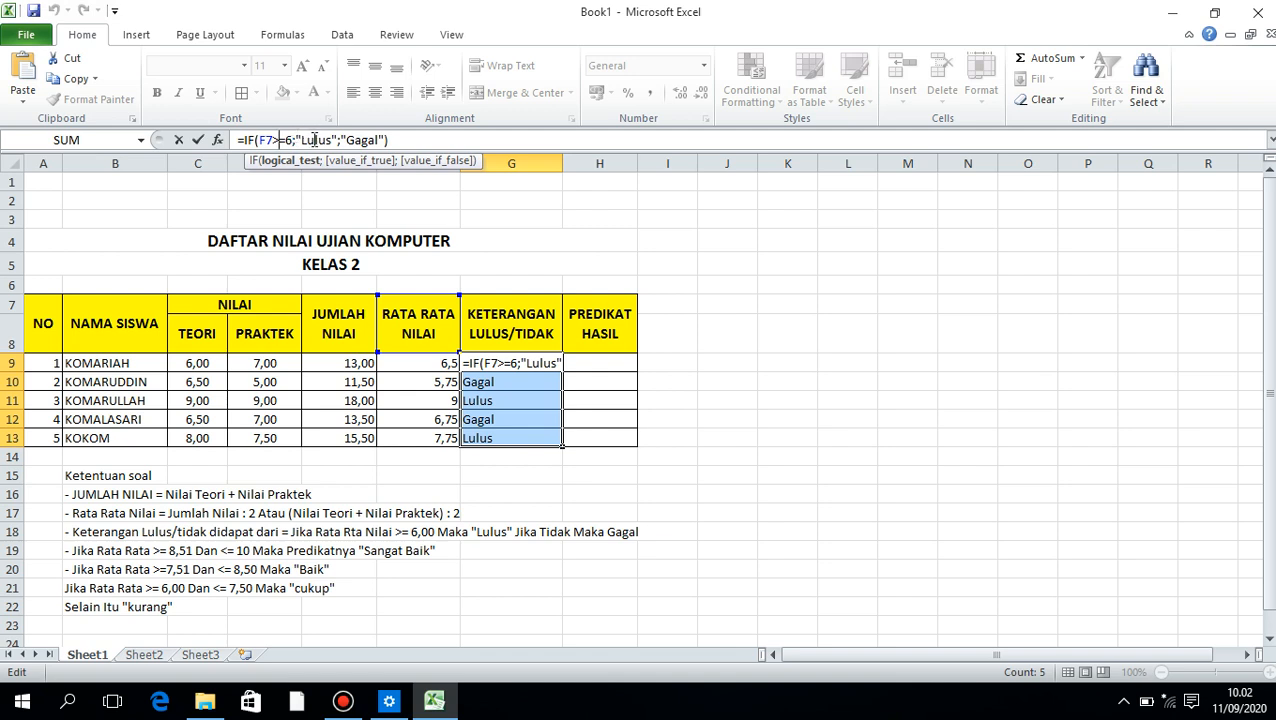
pyautogui.click(315, 140)
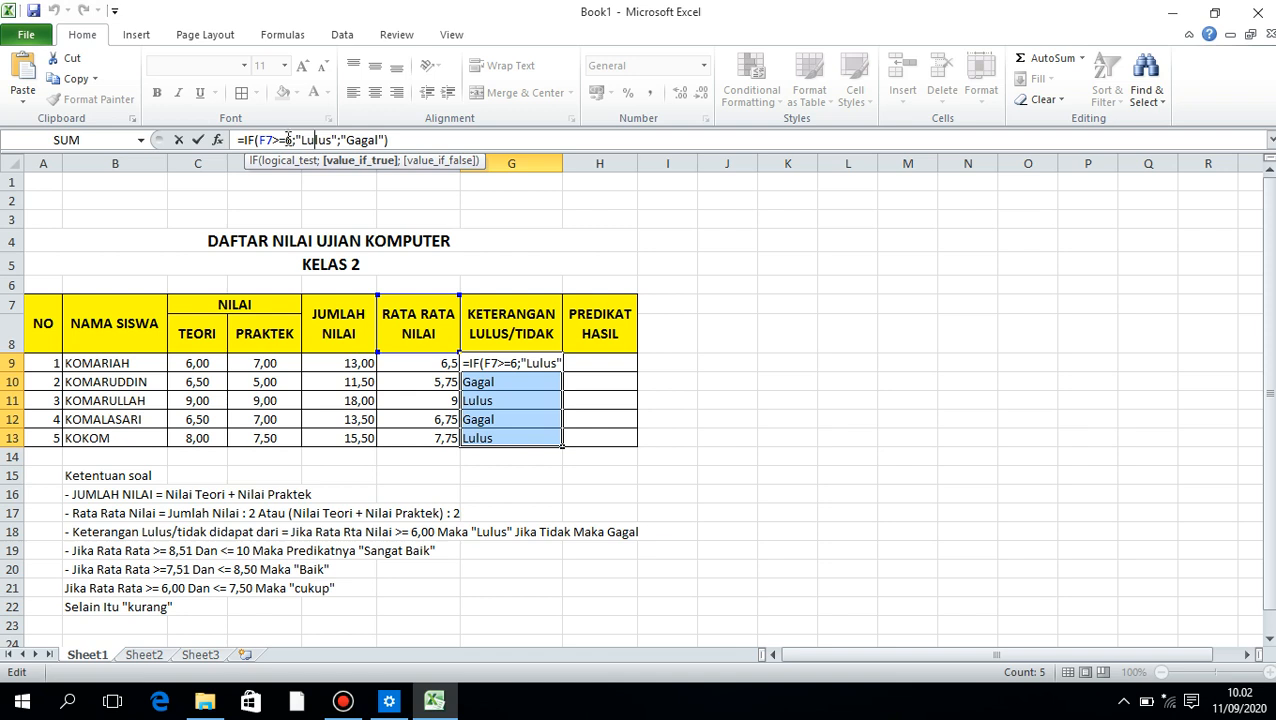
pyautogui.moveTo(293, 140); pyautogui.dragTo(259, 140)
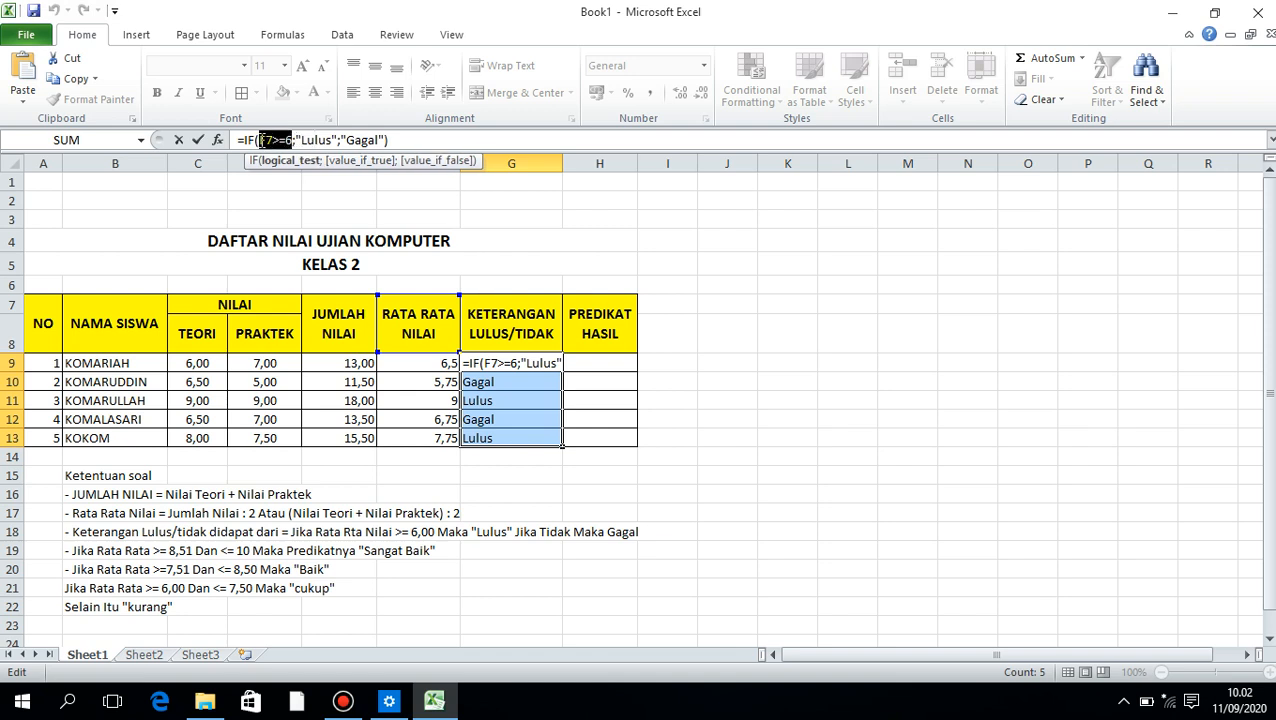
pyautogui.click(362, 140)
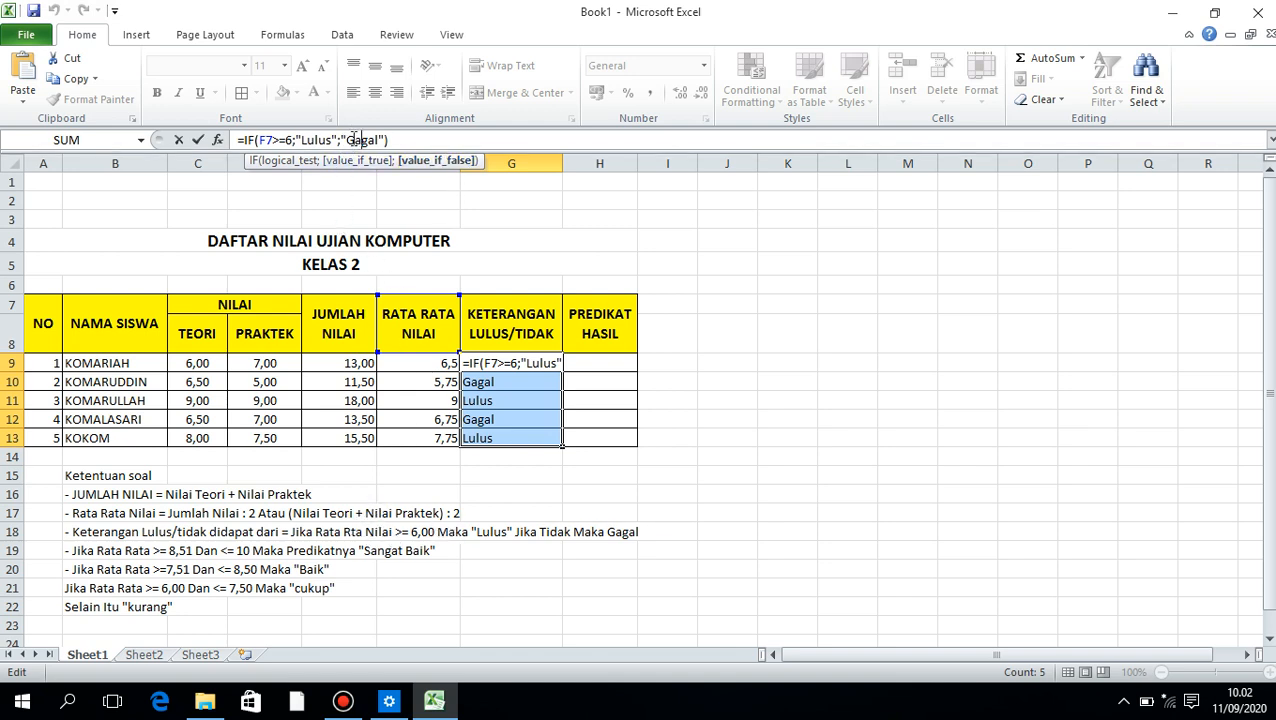
pyautogui.click(395, 140)
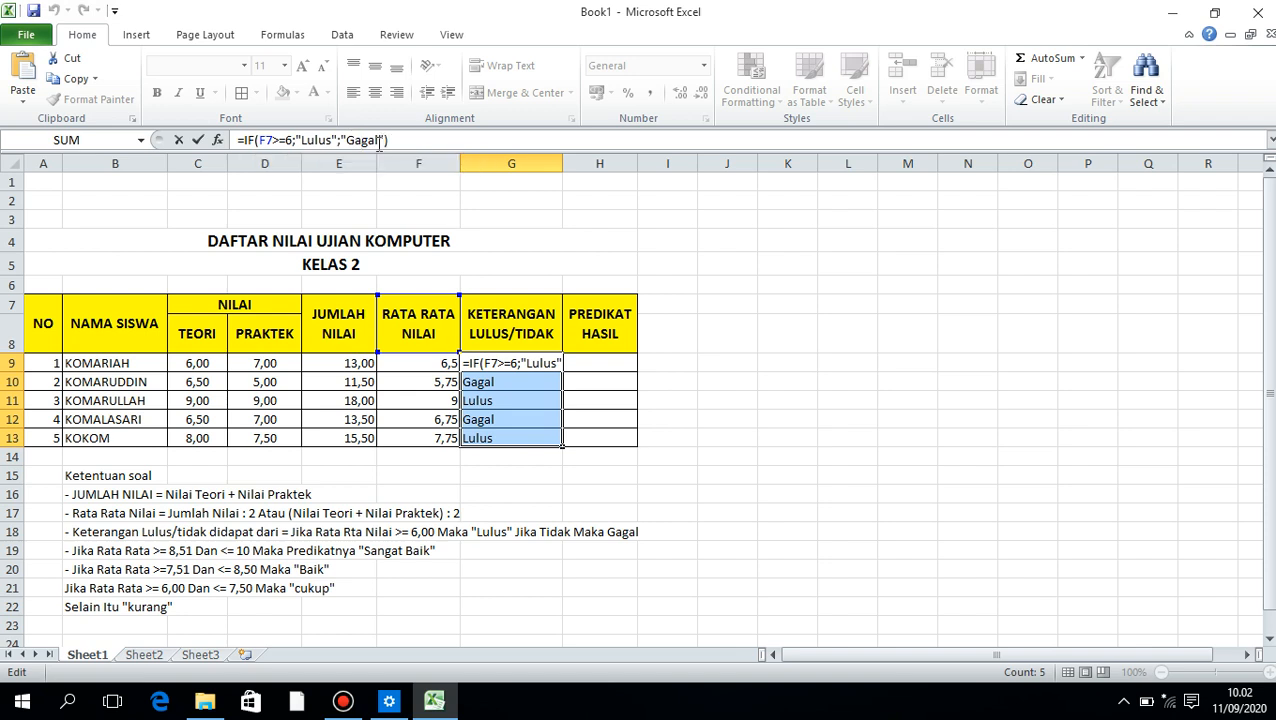
pyautogui.click(267, 140)
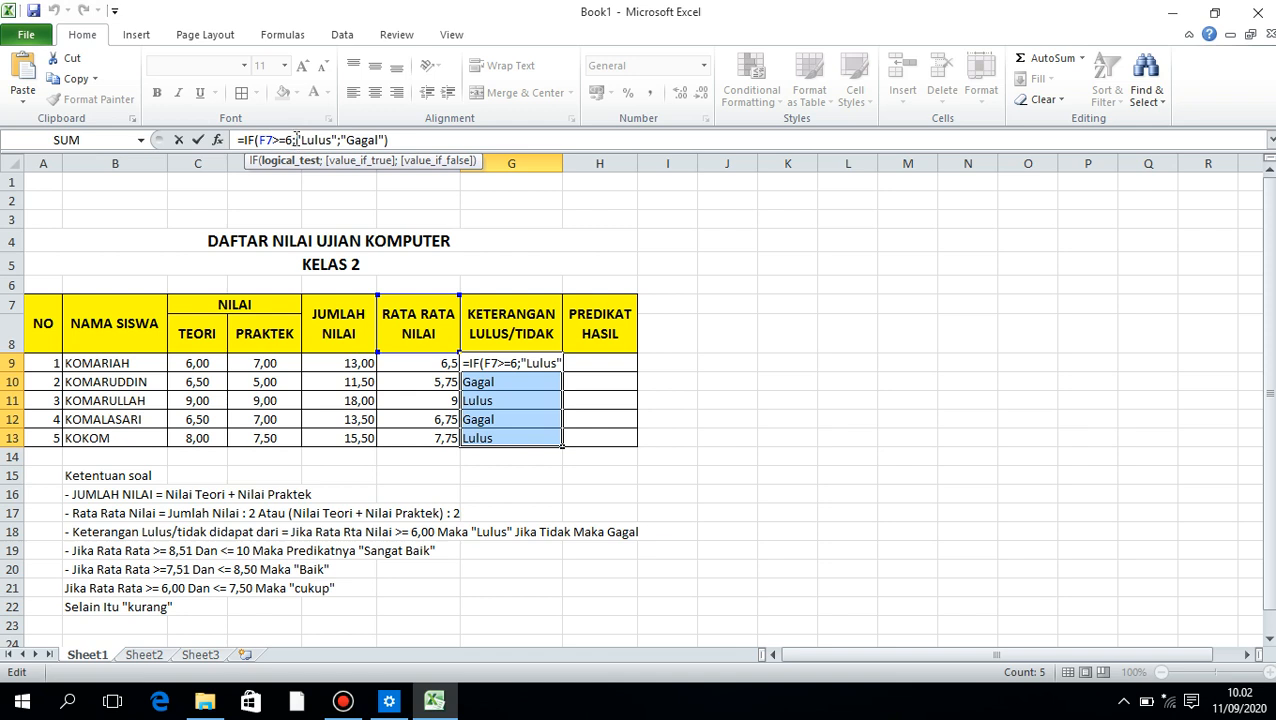
pyautogui.click(313, 140)
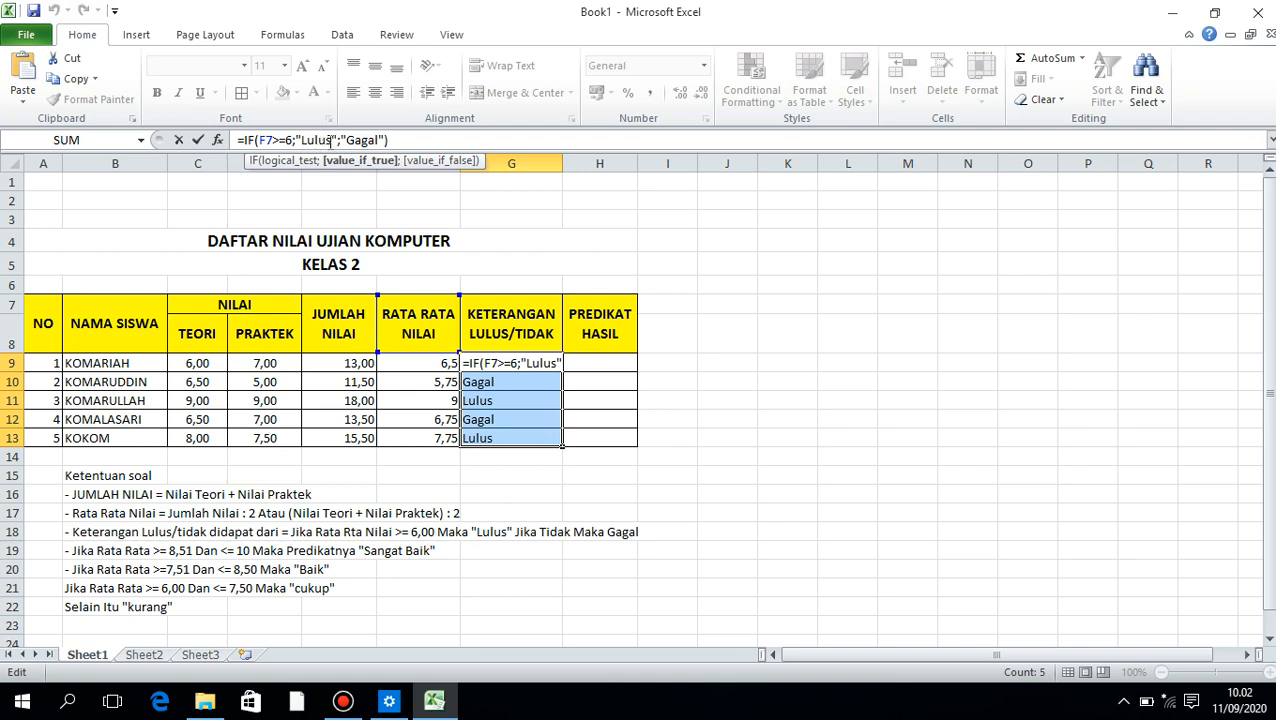
pyautogui.doubleClick(325, 140)
pyautogui.moveTo(291, 140); pyautogui.dragTo(266, 140)
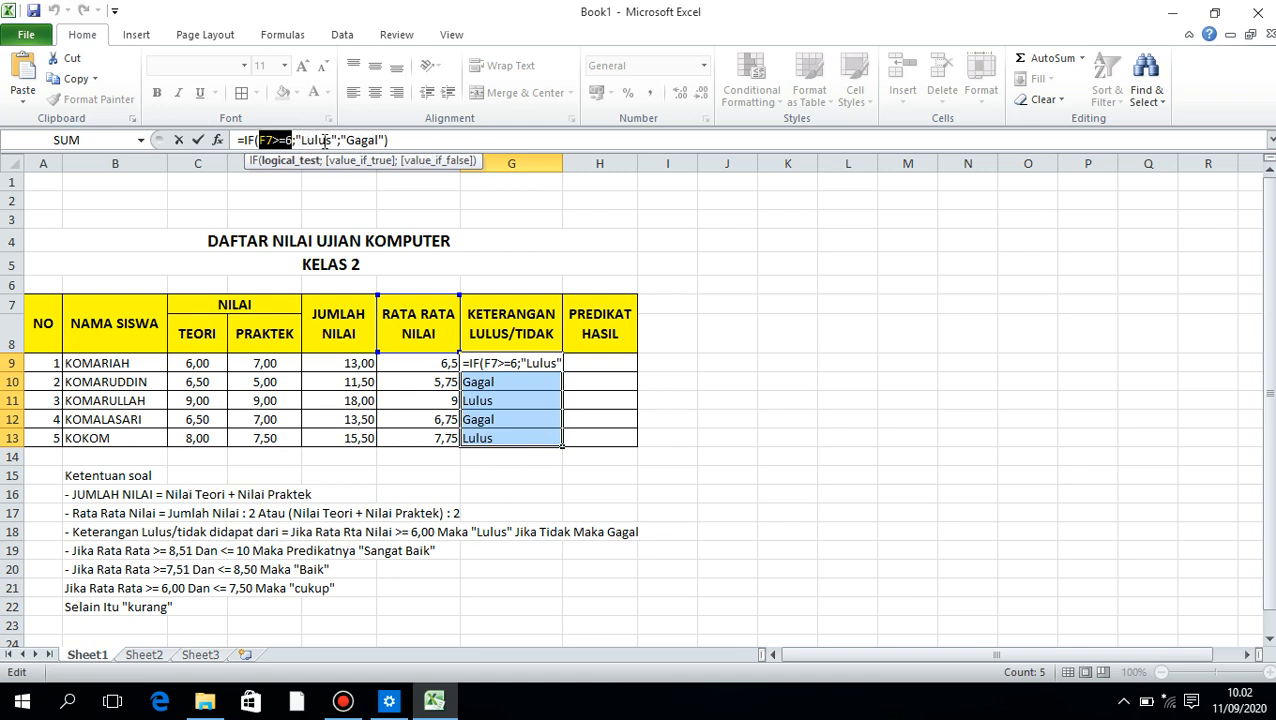
pyautogui.click(340, 140)
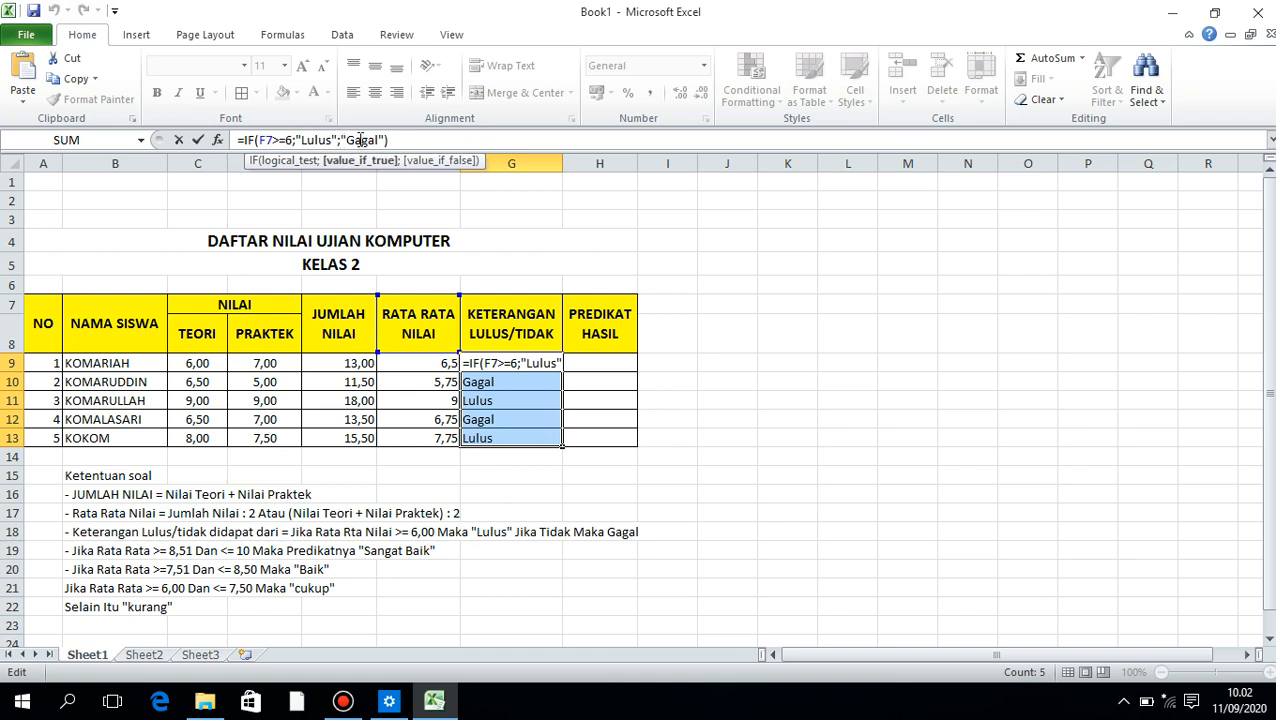
pyautogui.click(415, 140)
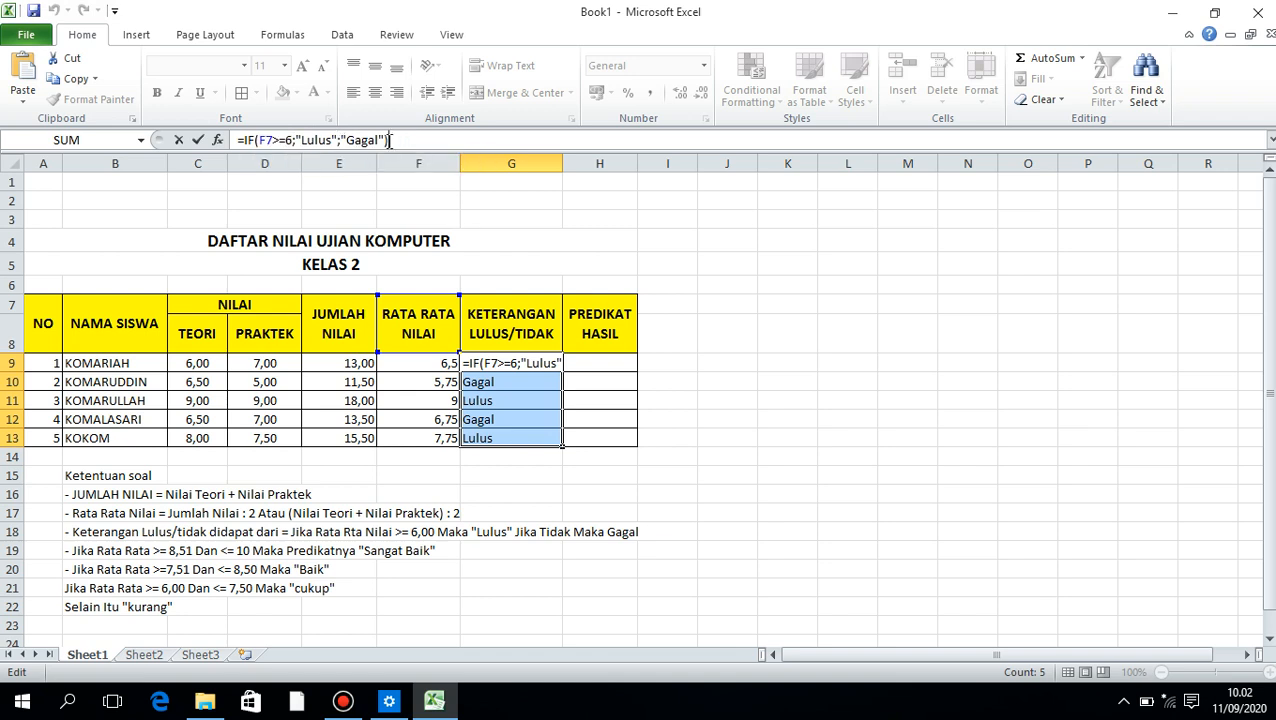
pyautogui.press('Return')
pyautogui.click(765, 345)
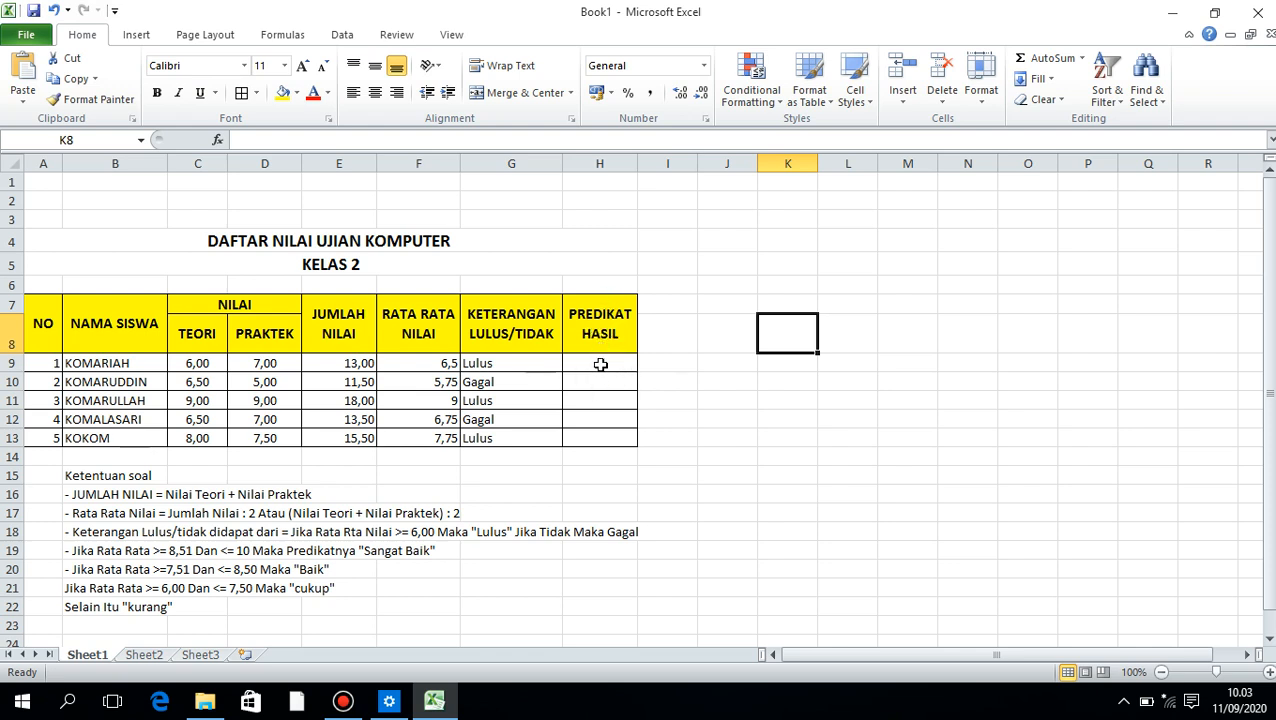
# - Start the first student's PREDIKAT HASIL formula in H9 with =IF(F9>=8,5;"sangat baik"
pyautogui.click(599, 366)
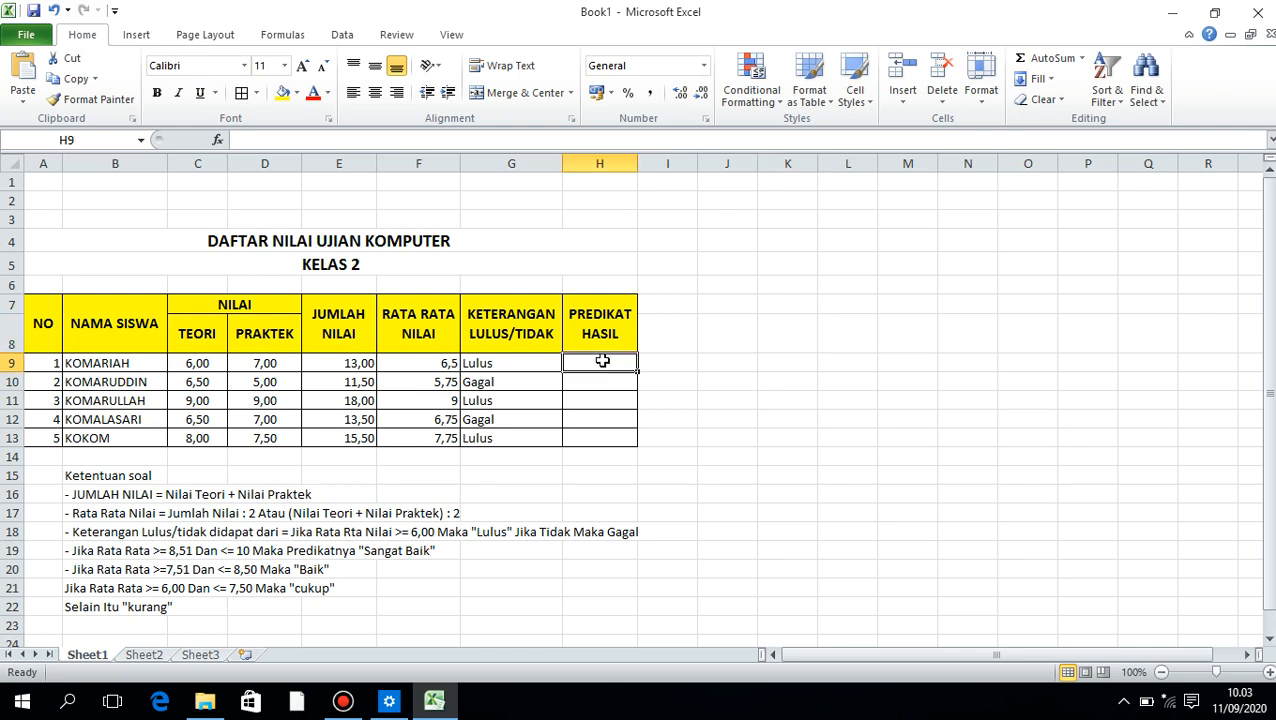
pyautogui.write('=')
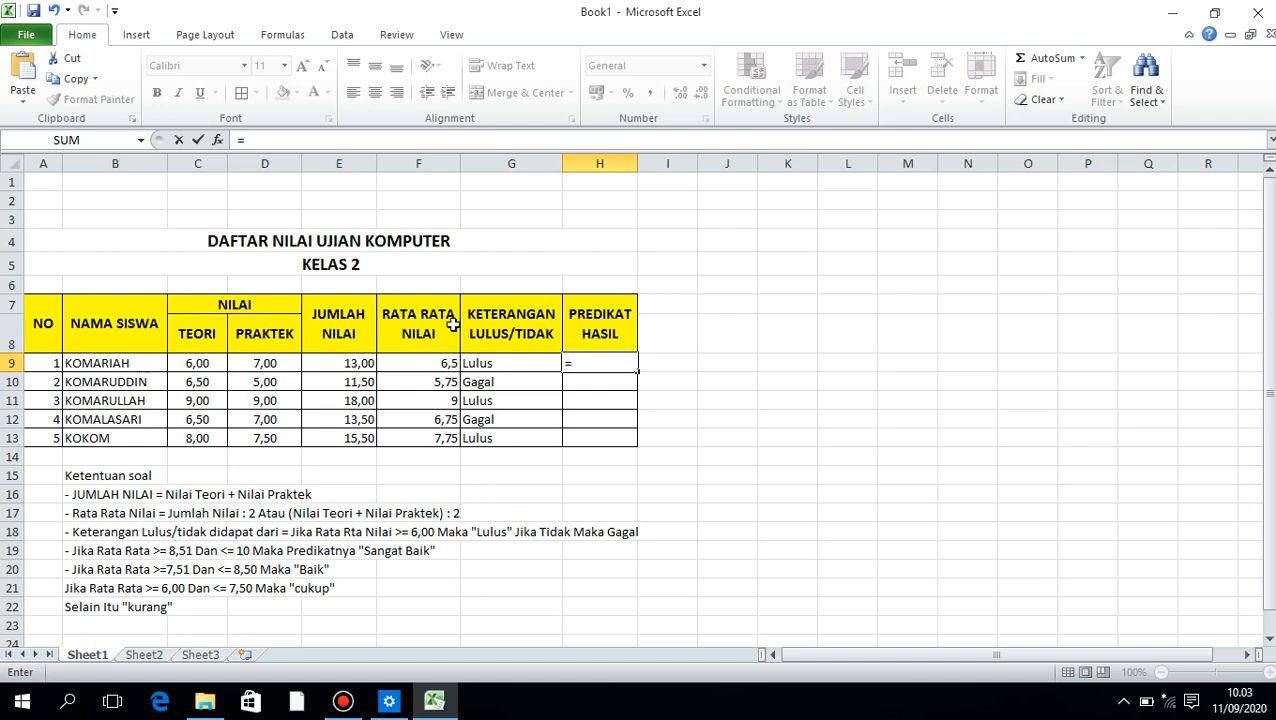
pyautogui.write('IF(')
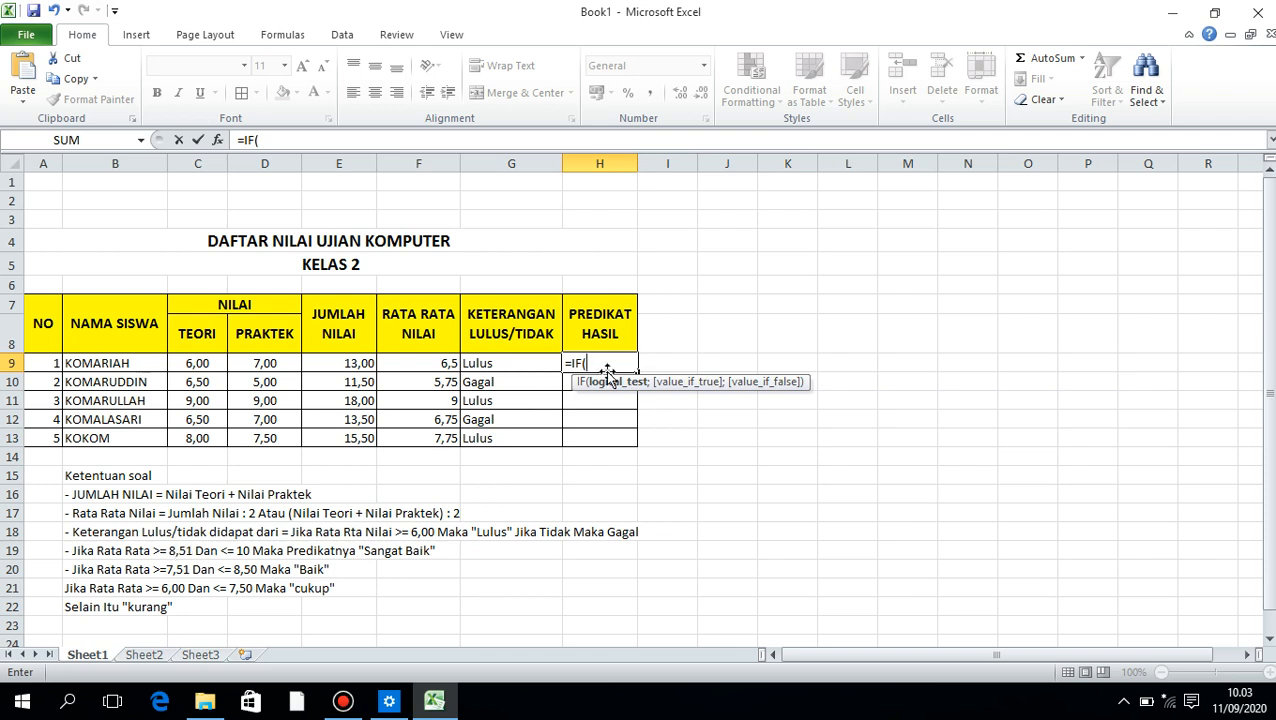
pyautogui.click(403, 361)
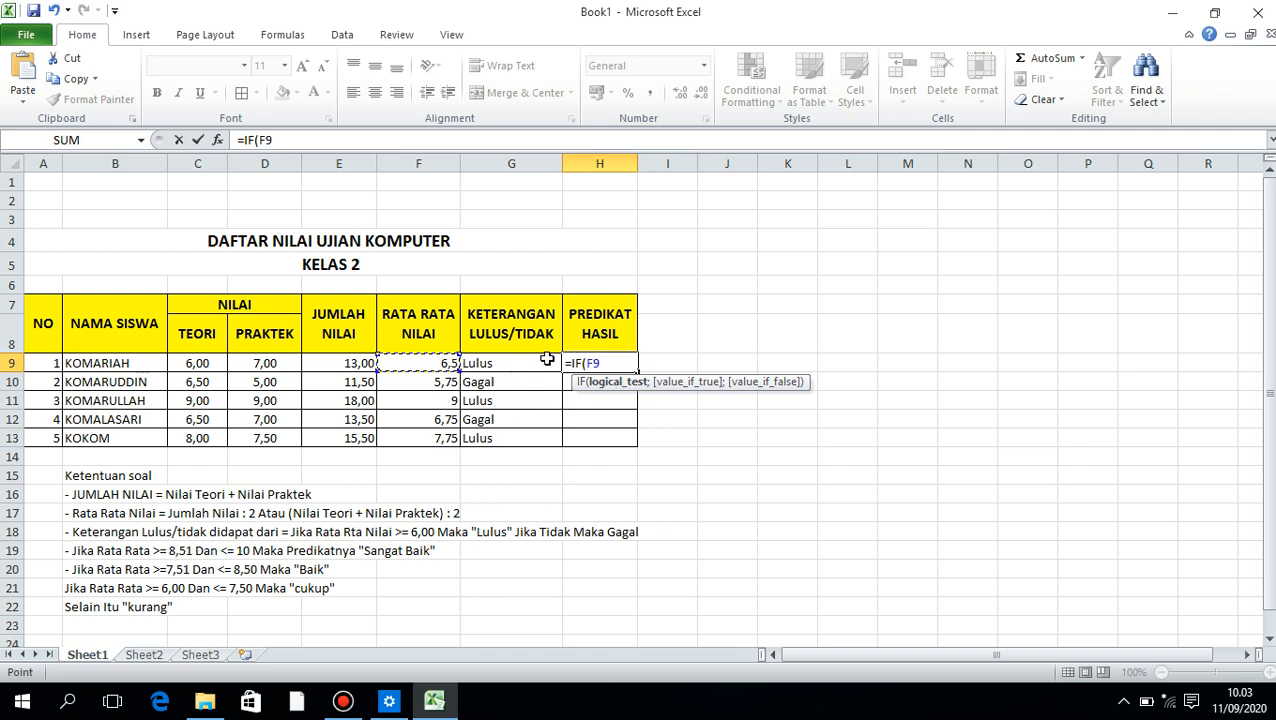
pyautogui.write('>=8,5;')
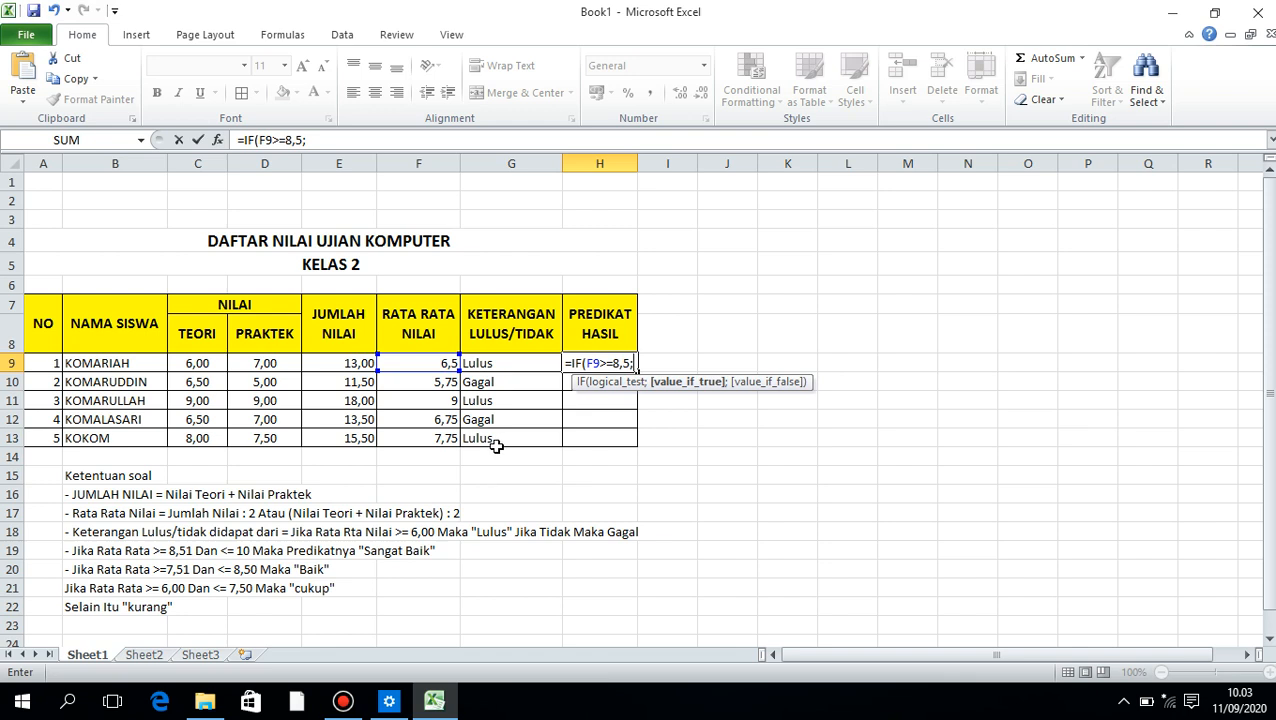
pyautogui.write('"sangat V')
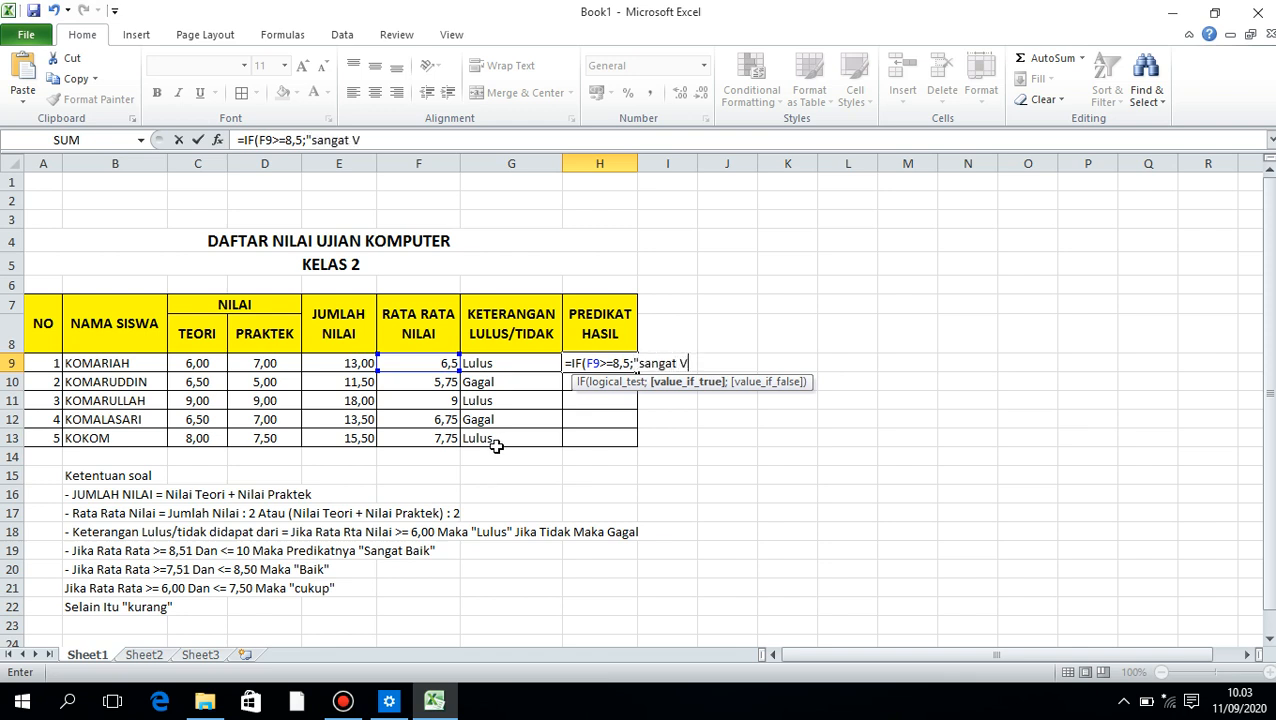
pyautogui.press('BackSpace')
pyautogui.press('BackSpace')
pyautogui.write('baik')
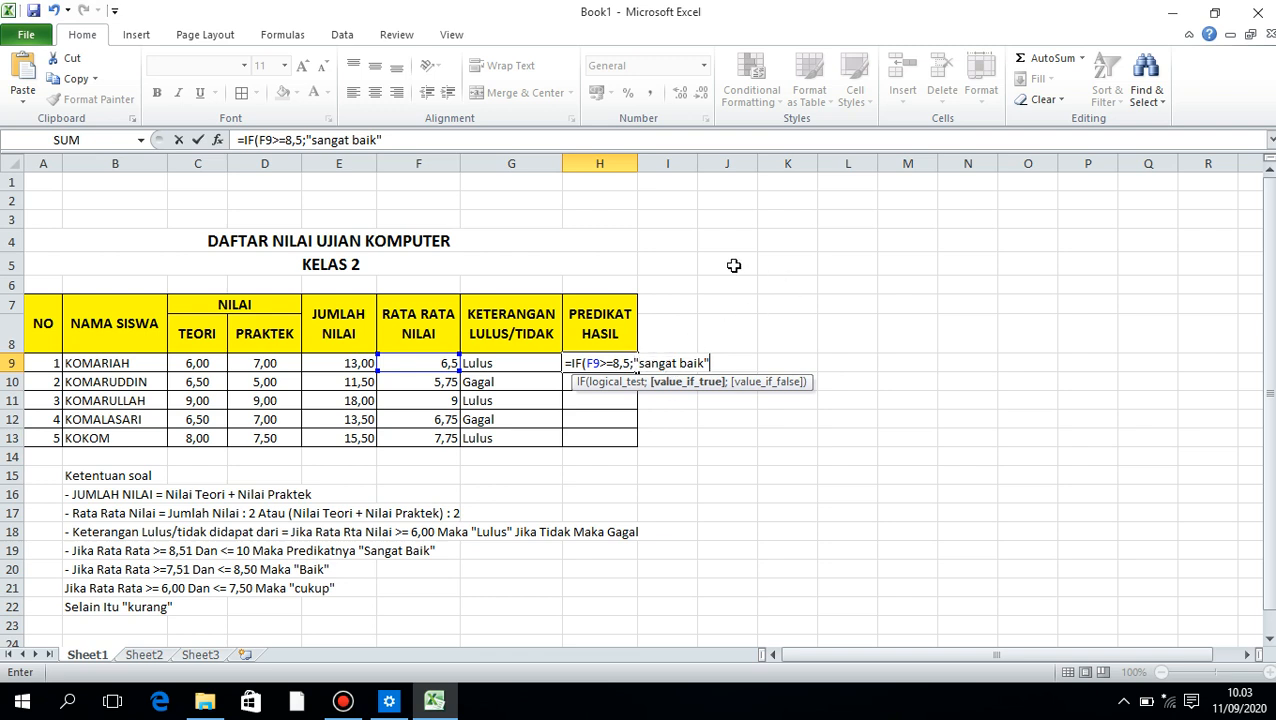
# - Add a second, nested condition to the H9 formula: ;IF(F9>=7,5;"Baik"
pyautogui.write(';')
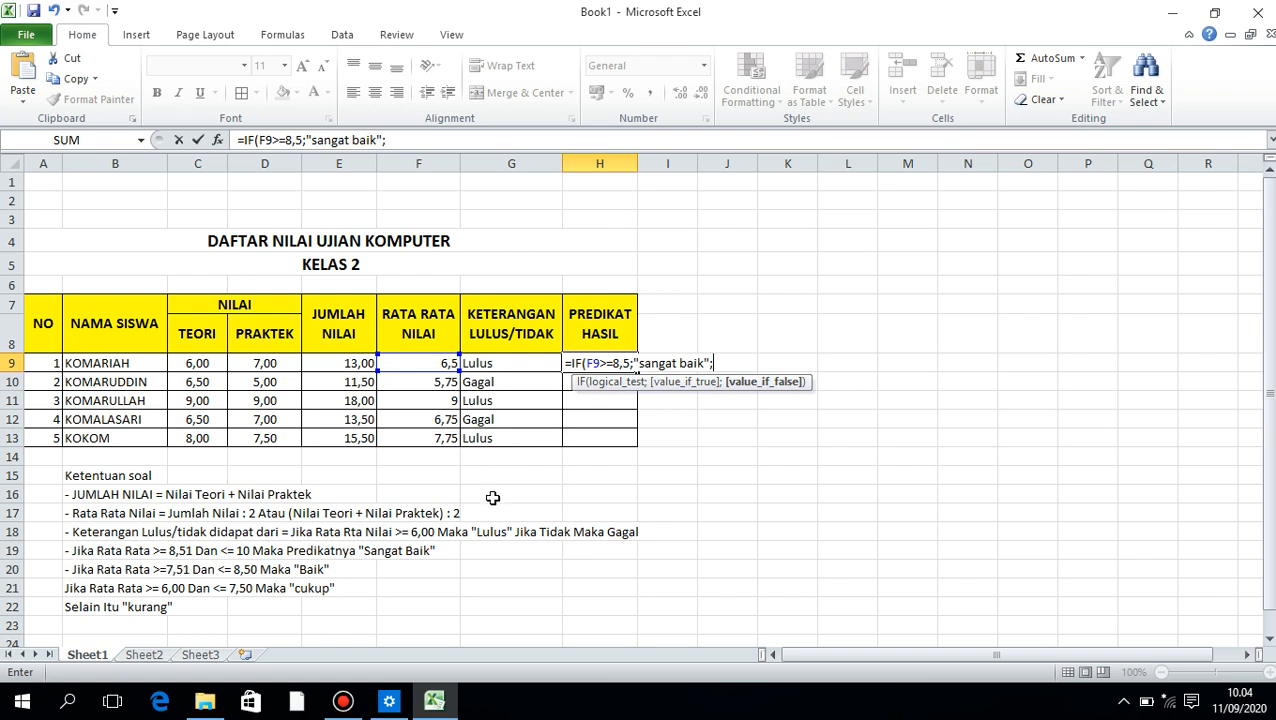
pyautogui.write('IF(')
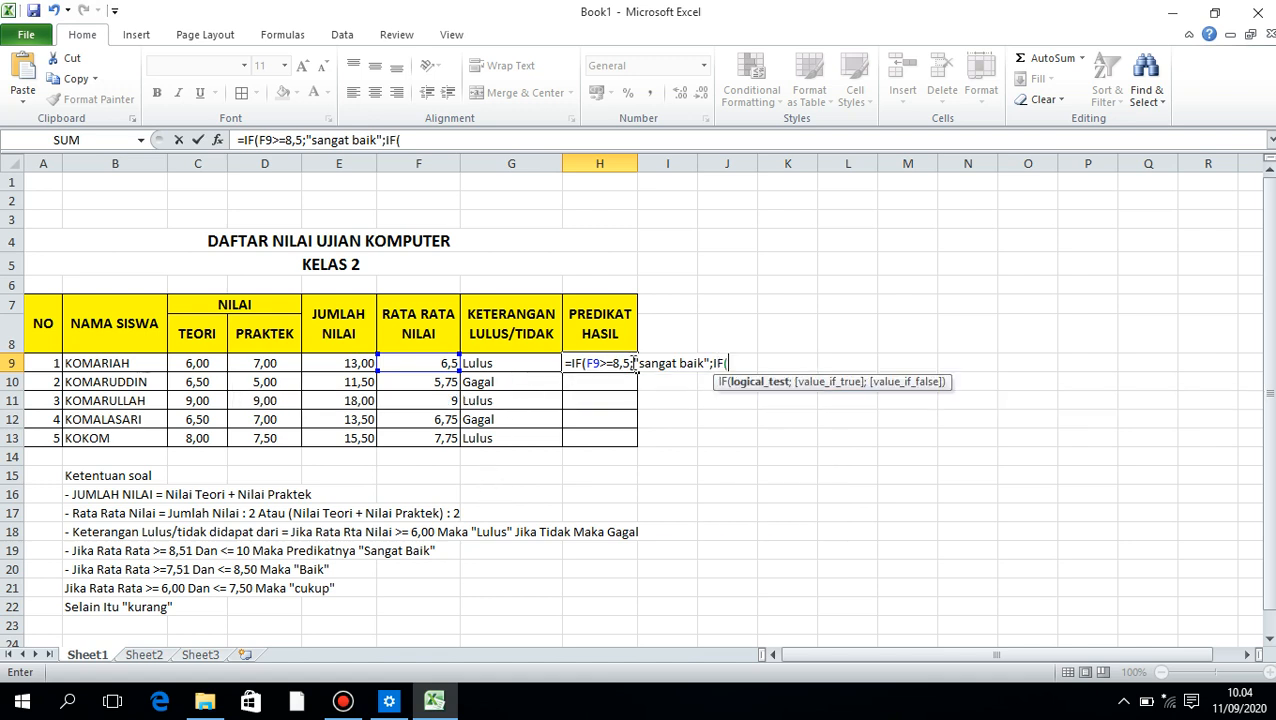
pyautogui.click(416, 360)
pyautogui.write('>=7,5')
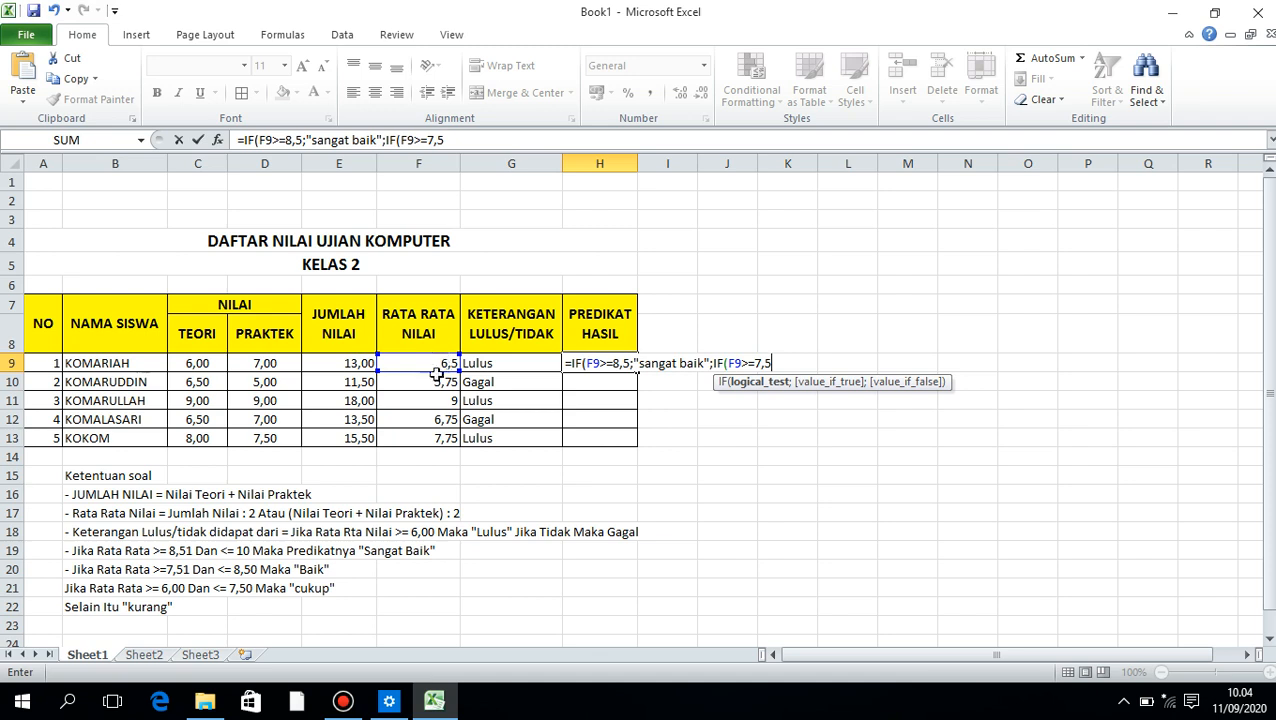
pyautogui.write(';"Baik')
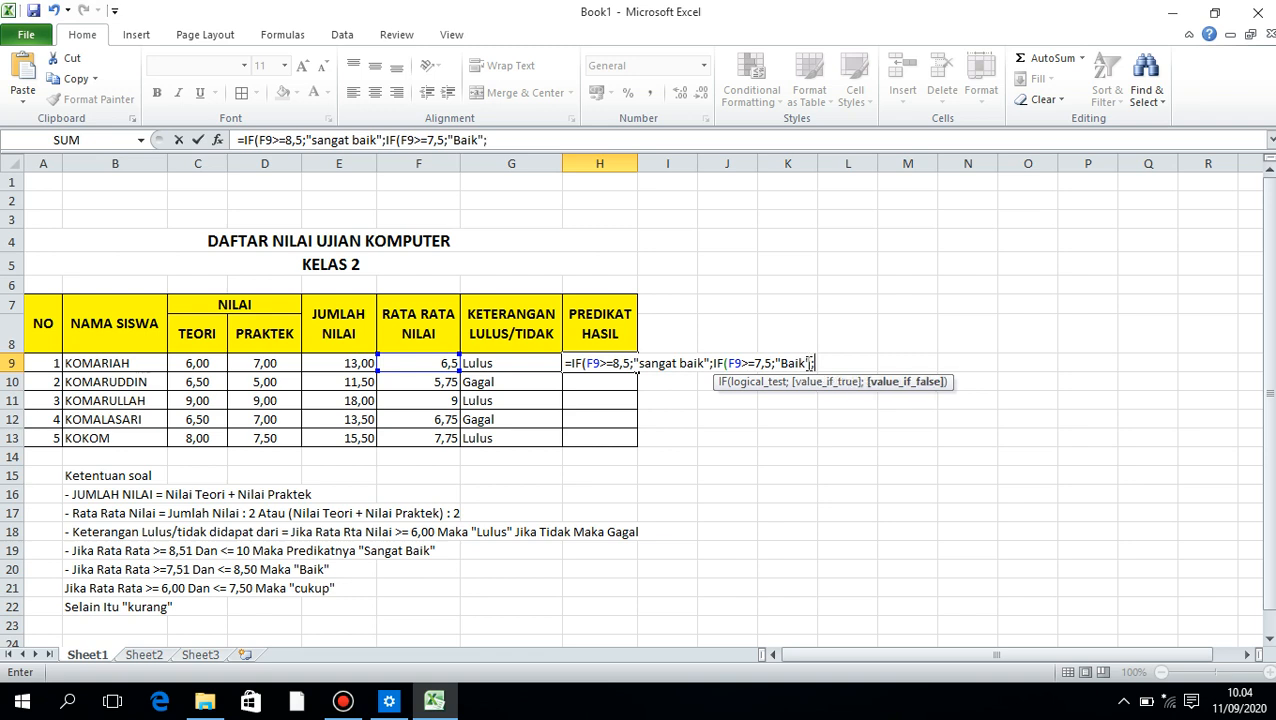
# - Complete the H9 formula with the last nested condition ;IF(F9>=6;"Cukup";"kurang"))) and enter it
pyautogui.write(';IF(')
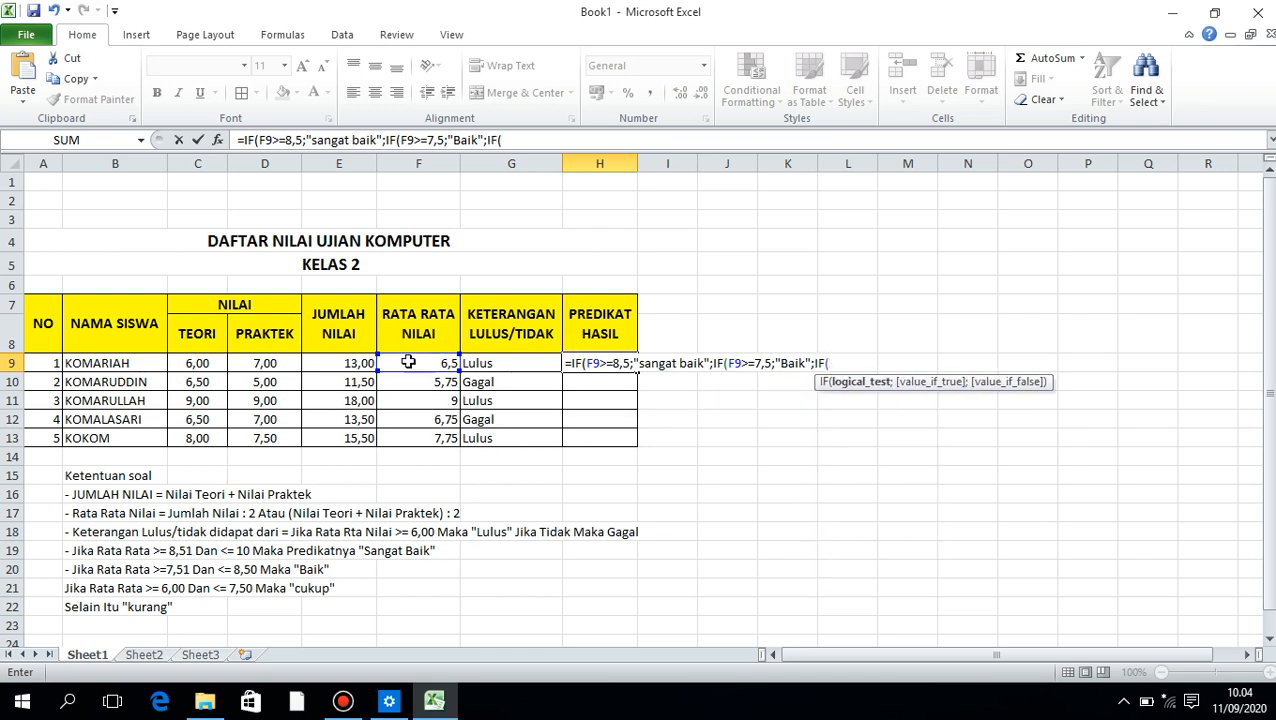
pyautogui.click(412, 362)
pyautogui.write('=')
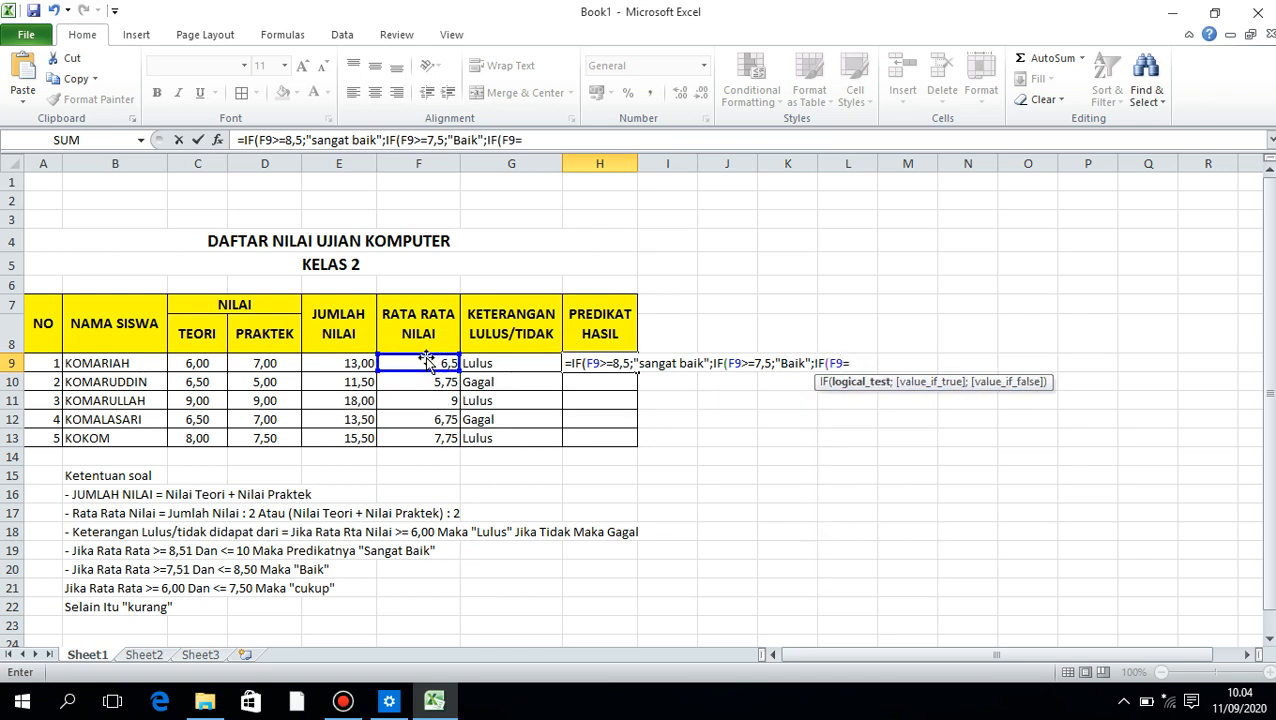
pyautogui.write('>')
pyautogui.write('6')
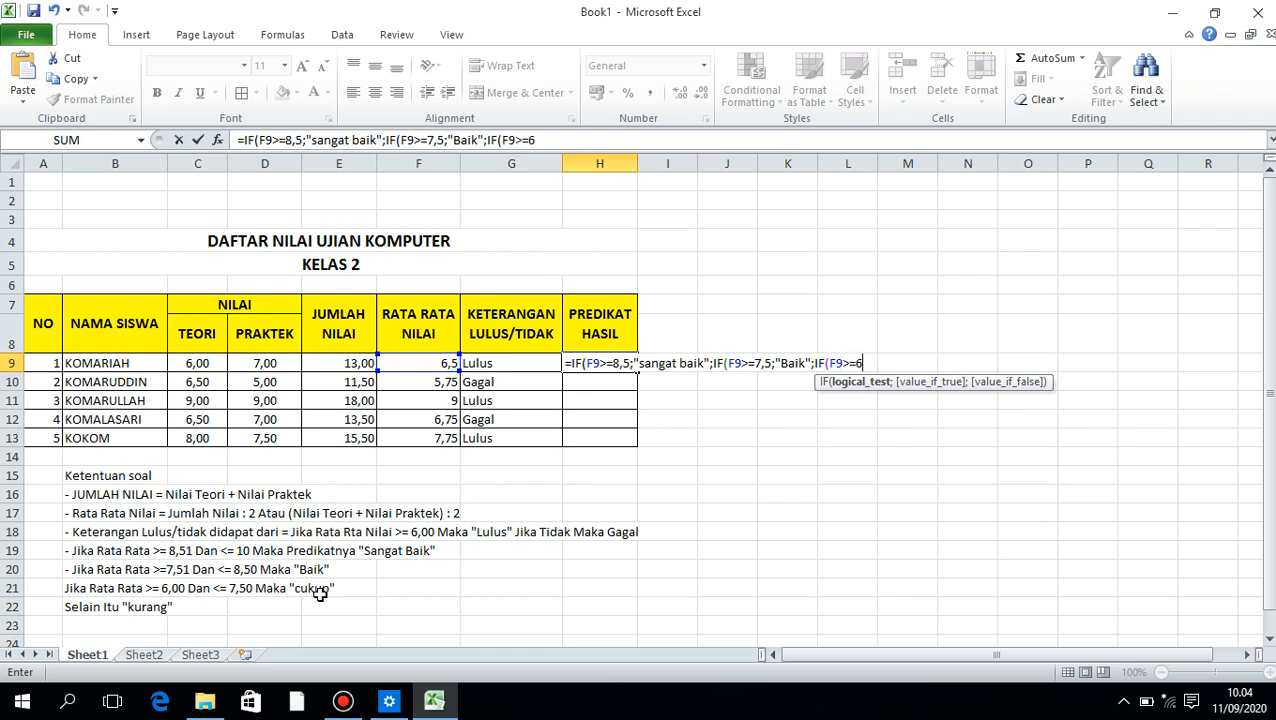
pyautogui.write(';')
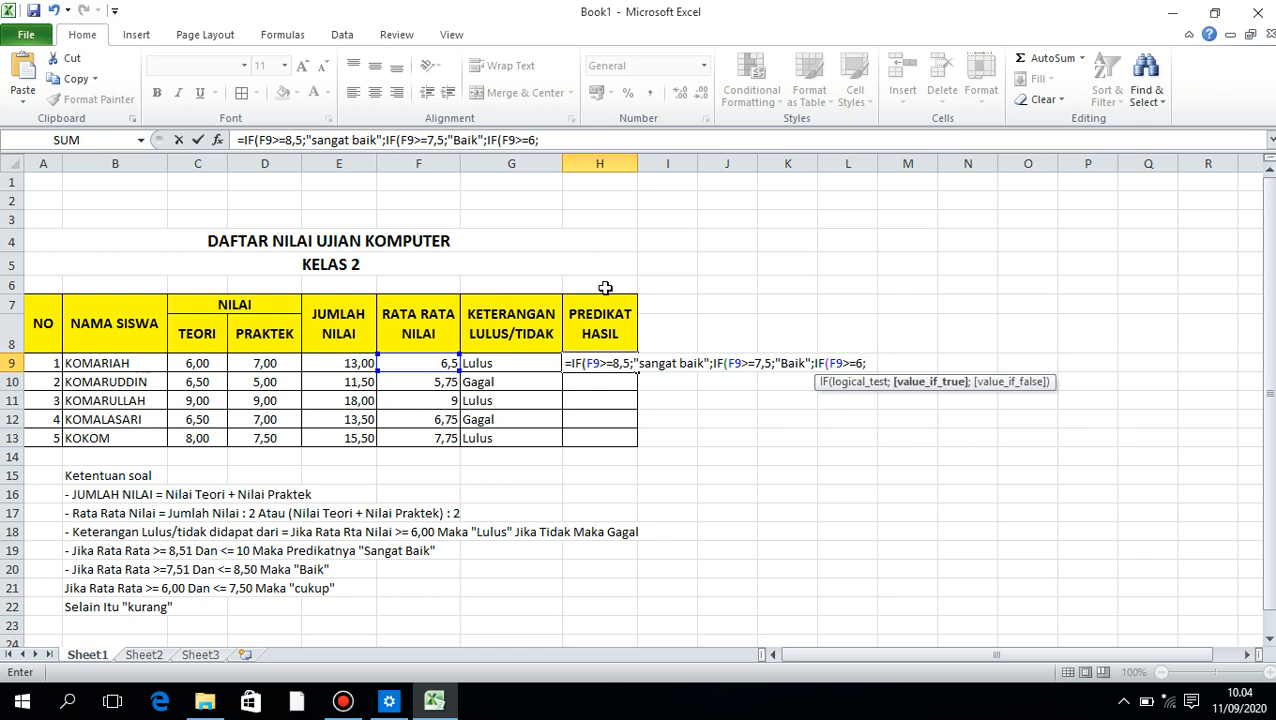
pyautogui.write('"Cukup')
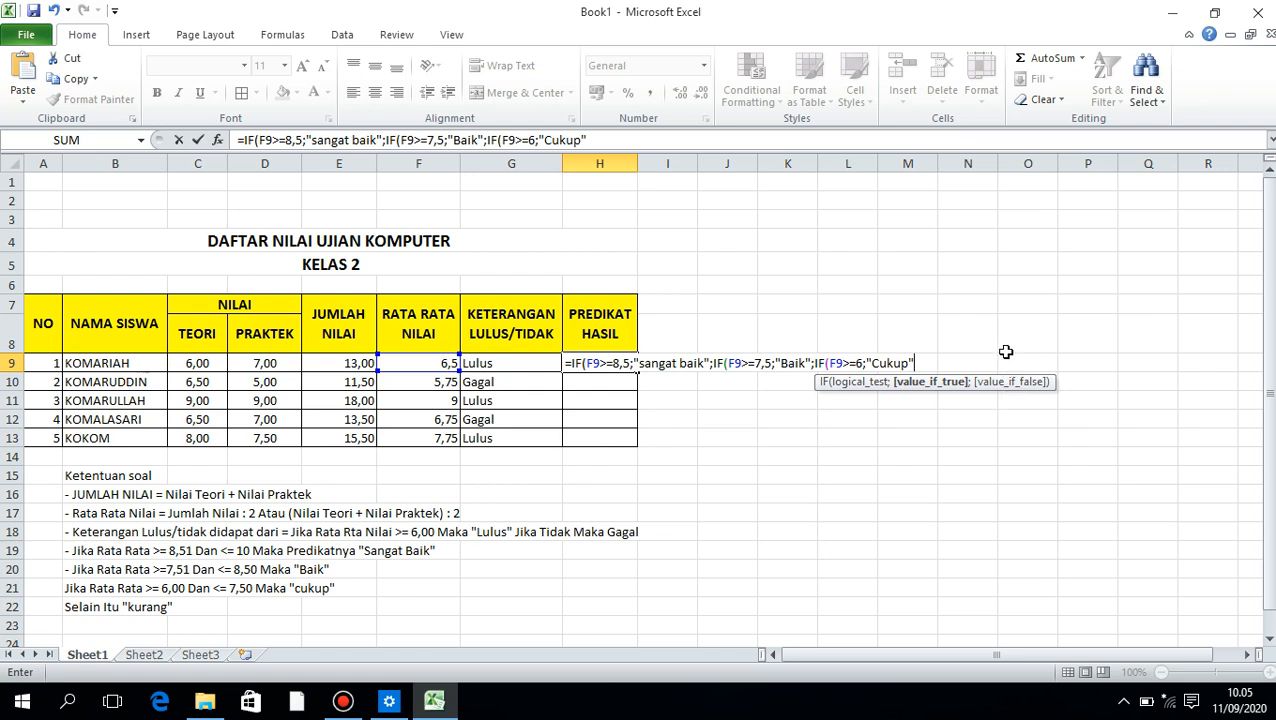
pyautogui.write(';')
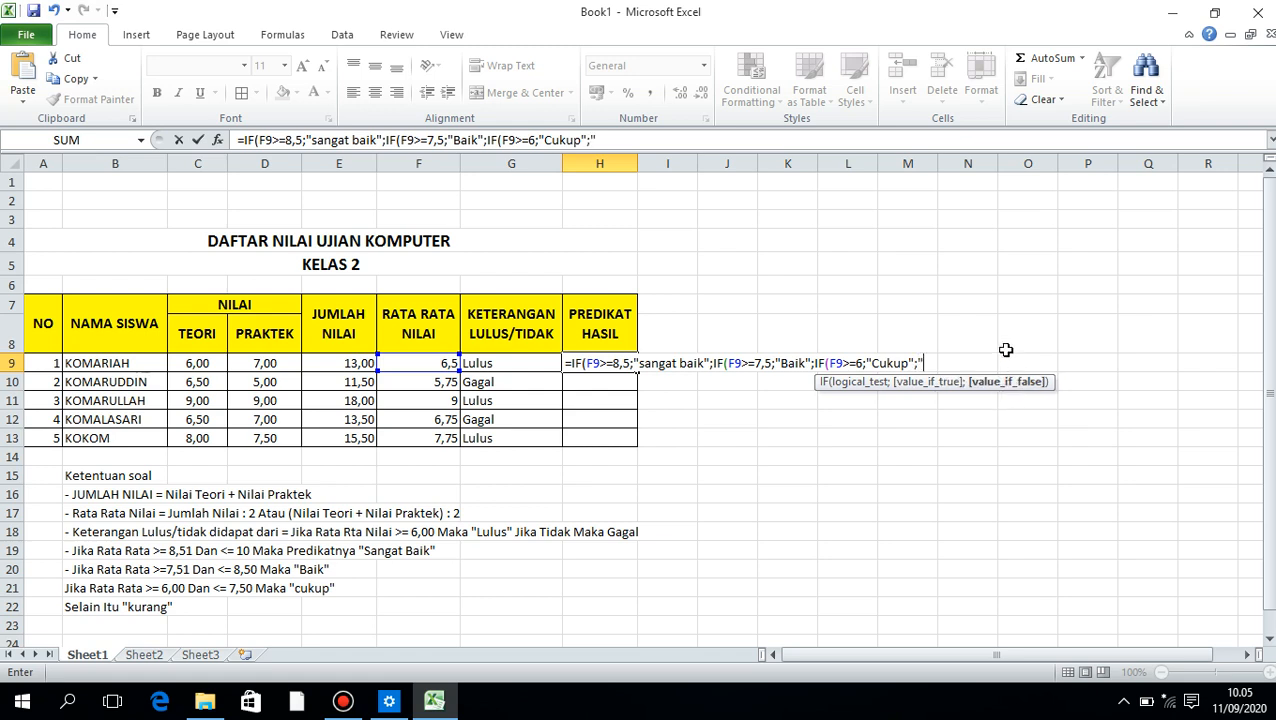
pyautogui.write('"kurang")')
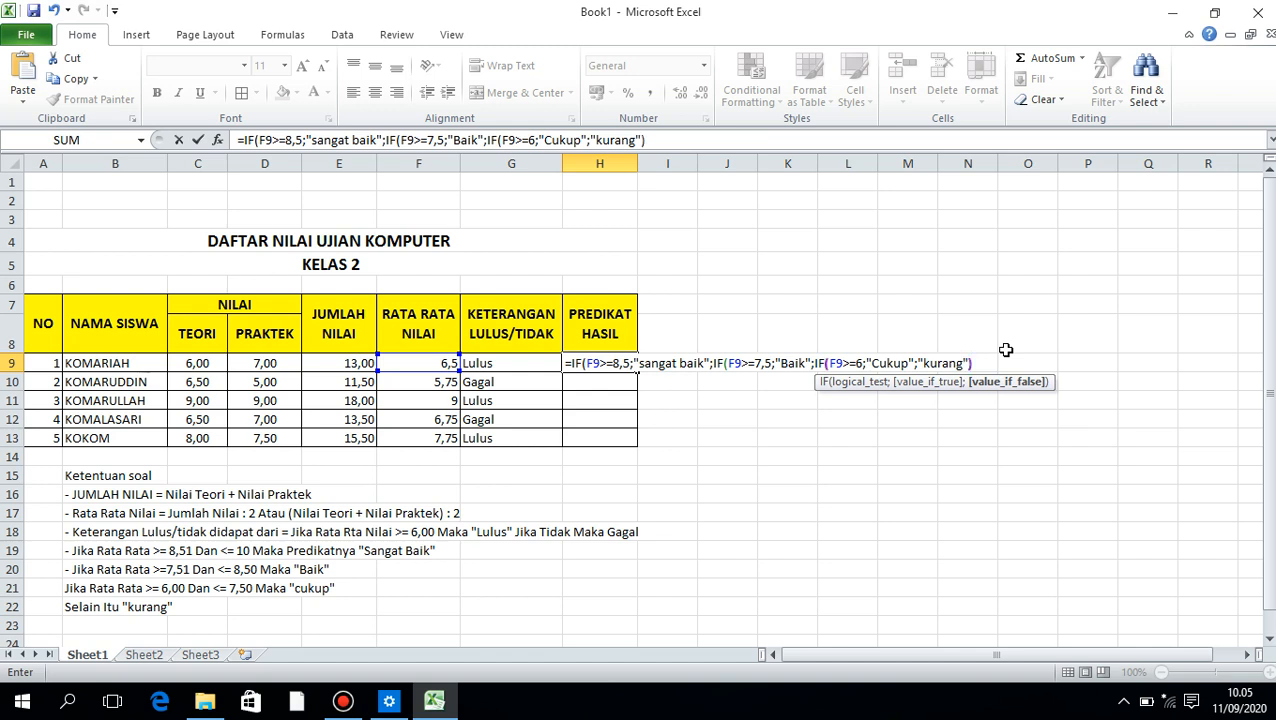
pyautogui.write('))')
pyautogui.press('Return')
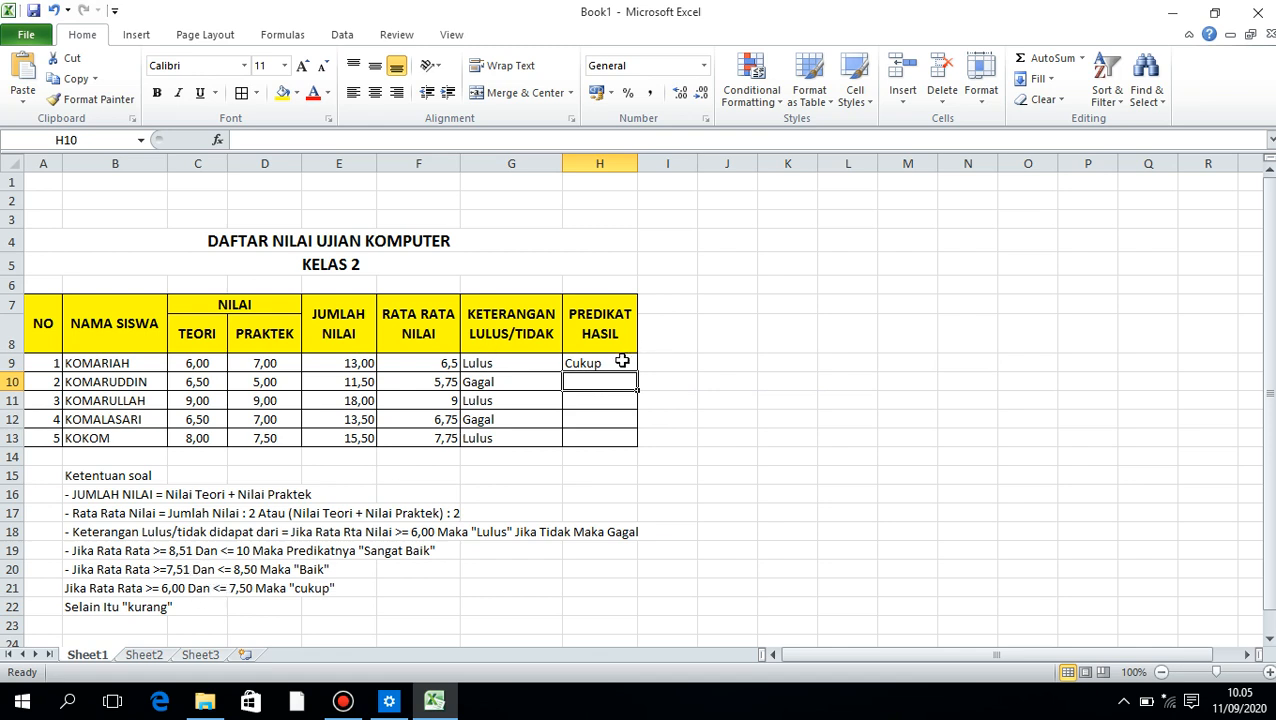
# - Fill the PREDIKAT HASIL formula from H9 down to H10
pyautogui.click(620, 363)
pyautogui.moveTo(637, 370); pyautogui.dragTo(637, 393)
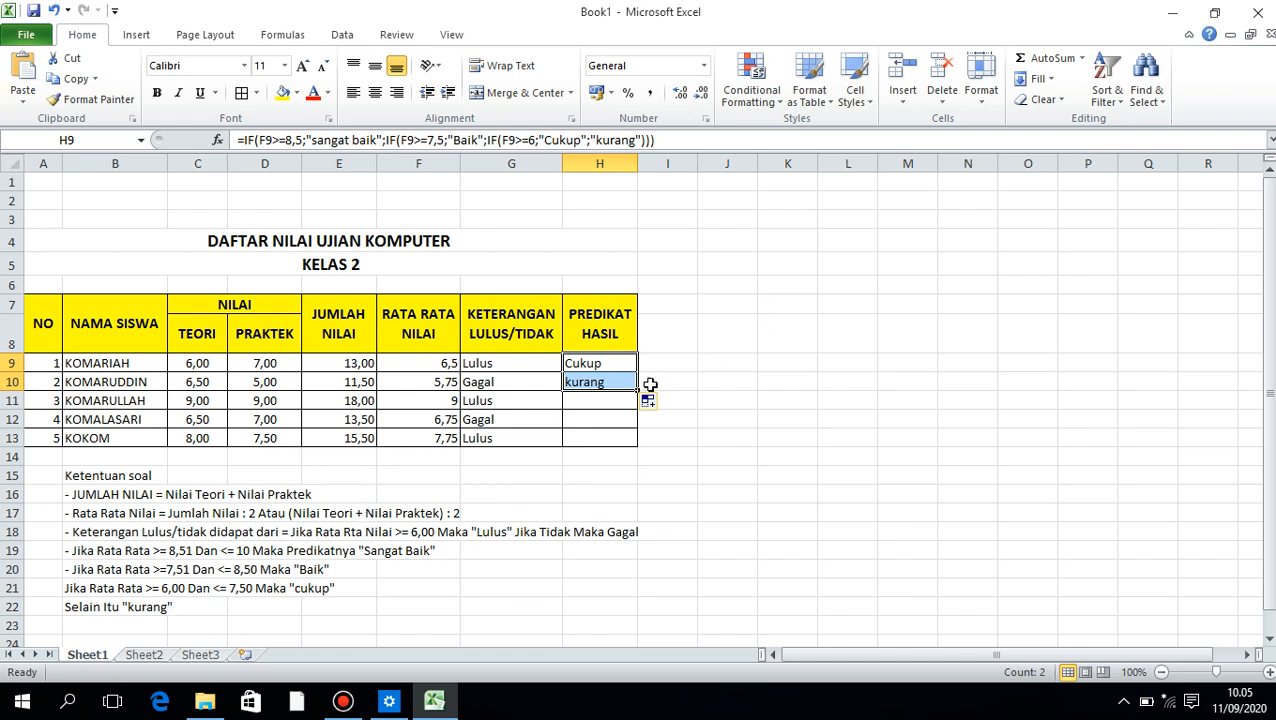
# - Extend the PREDIKAT HASIL formula down to H11 and check it against the third student's average in F11
pyautogui.moveTo(638, 393); pyautogui.dragTo(641, 405)
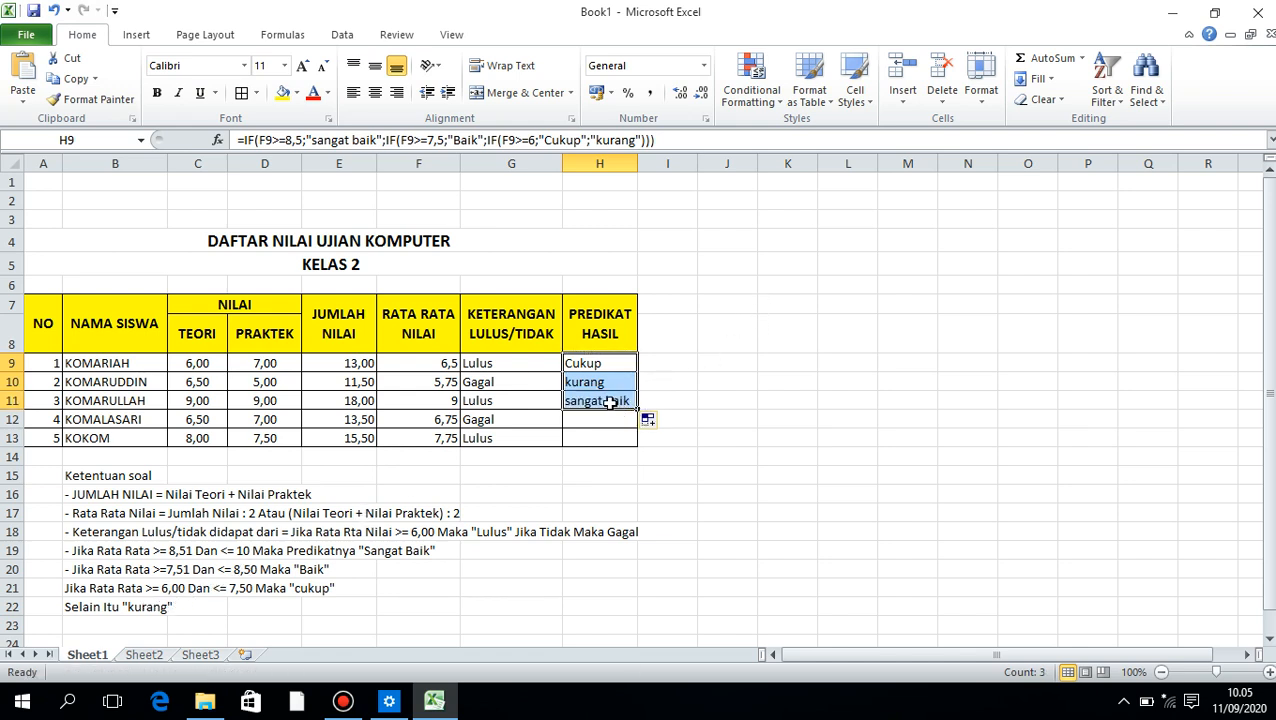
pyautogui.click(607, 401)
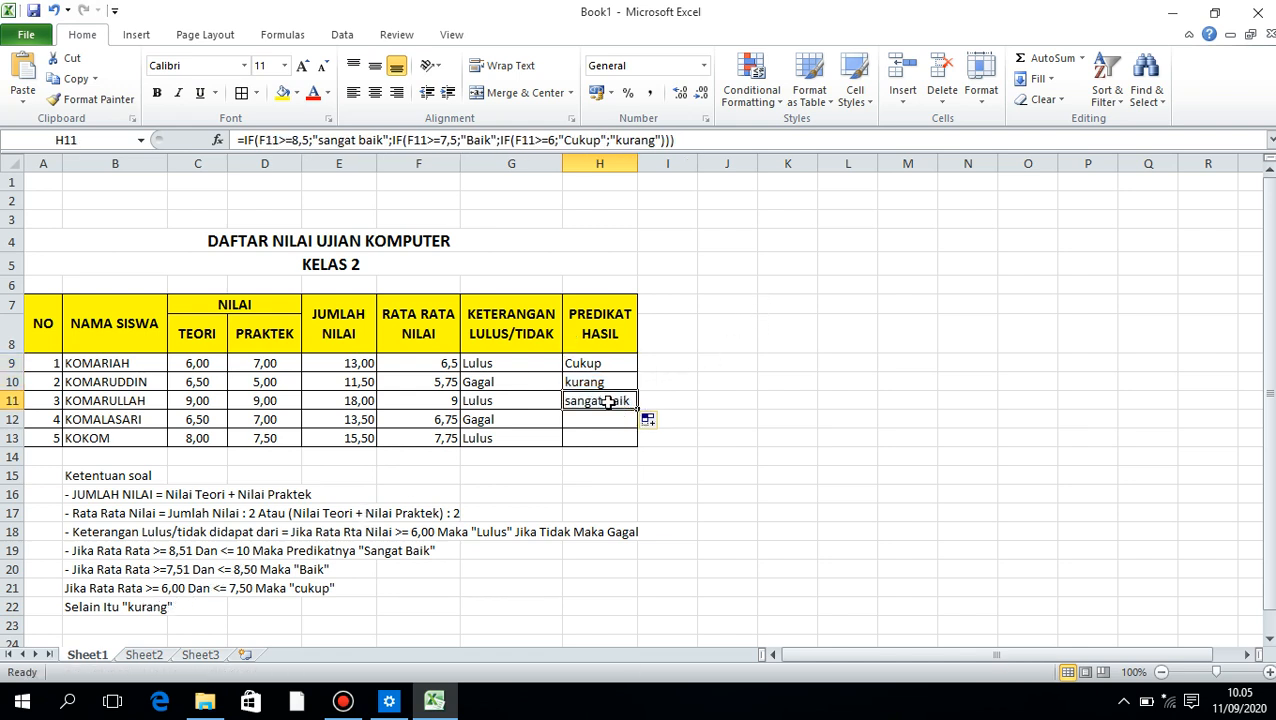
pyautogui.click(446, 400)
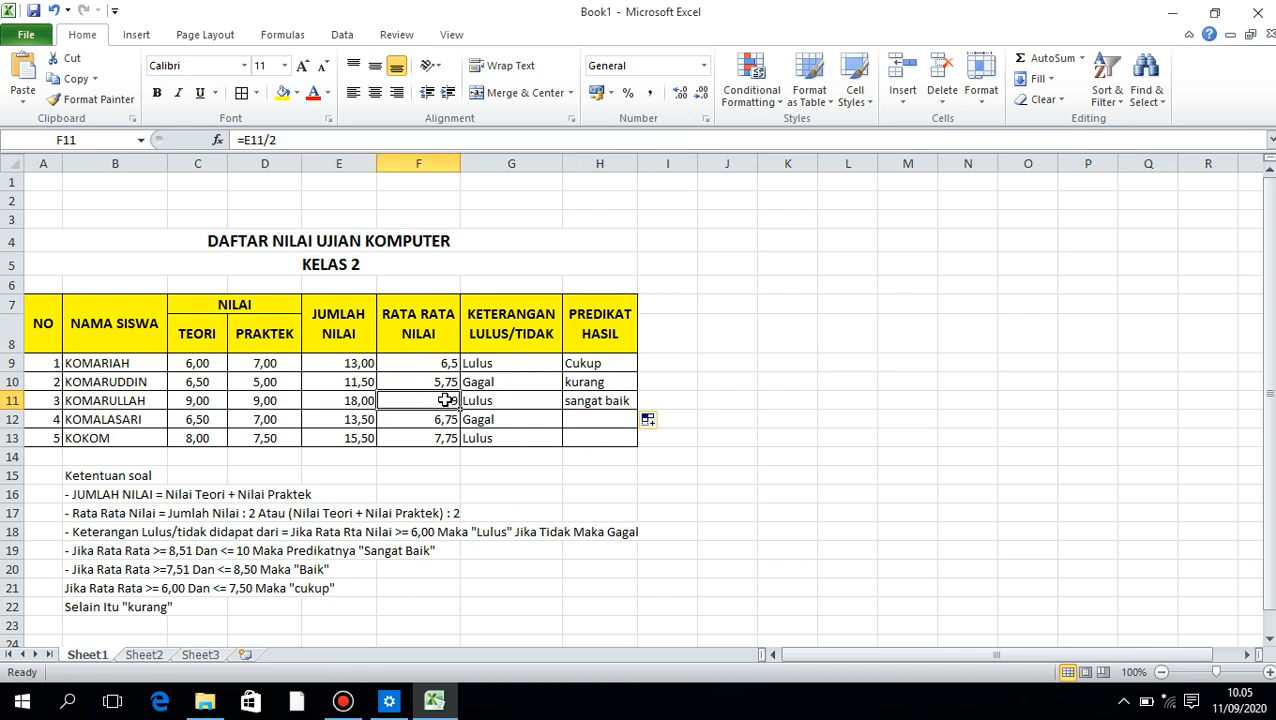
pyautogui.click(618, 402)
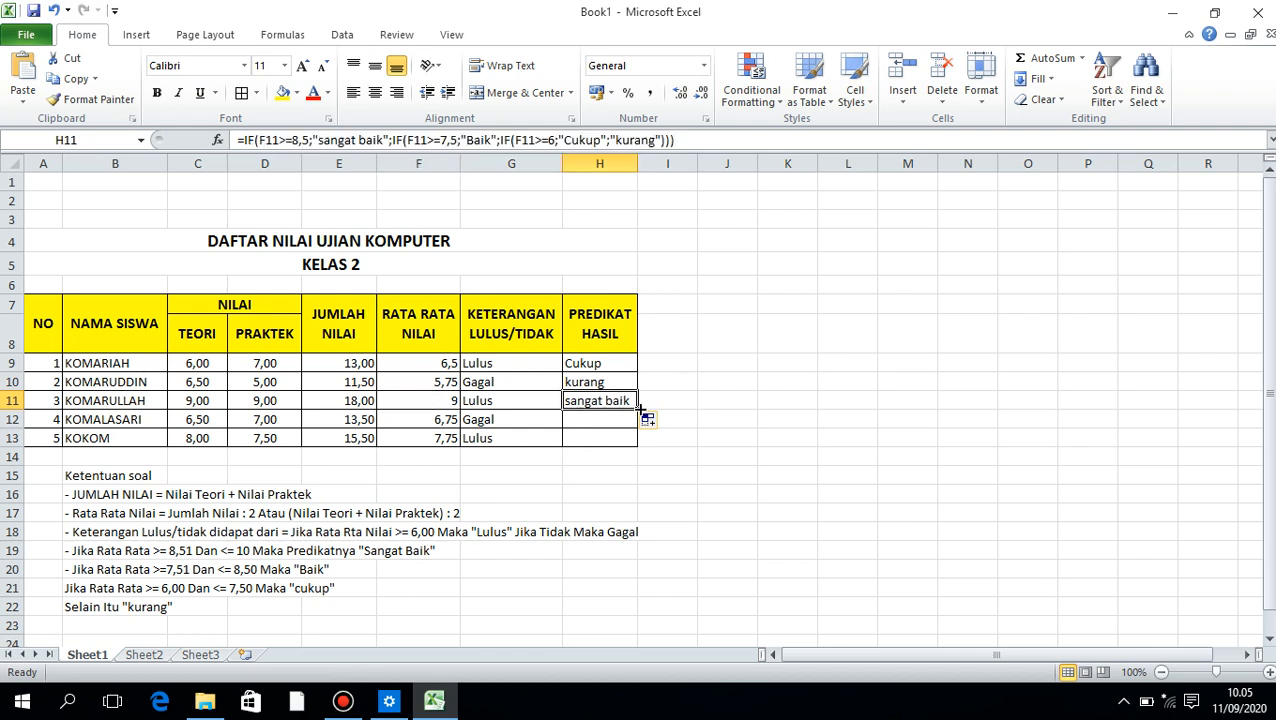
# - Fill the PREDIKAT HASIL formula from H11 down through H12 and H13, checking the predicates against the grading rules
pyautogui.moveTo(638, 410); pyautogui.dragTo(614, 430)
pyautogui.click(590, 420)
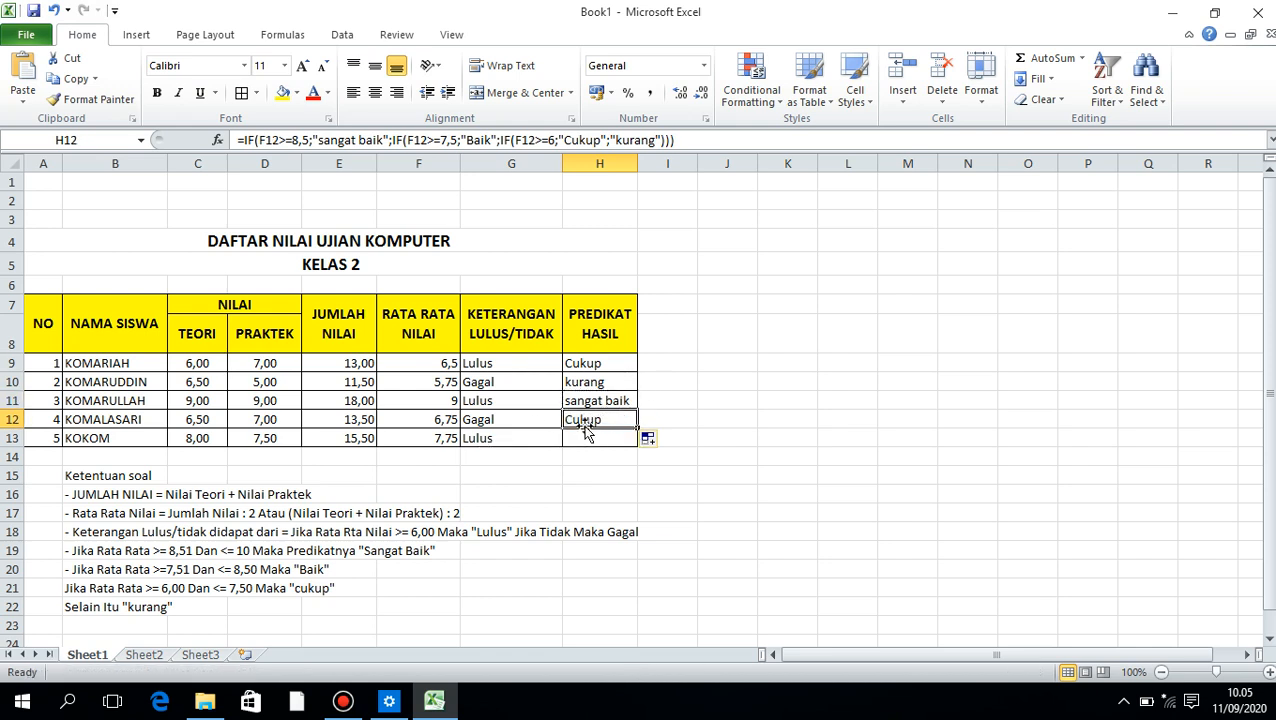
pyautogui.click(178, 570)
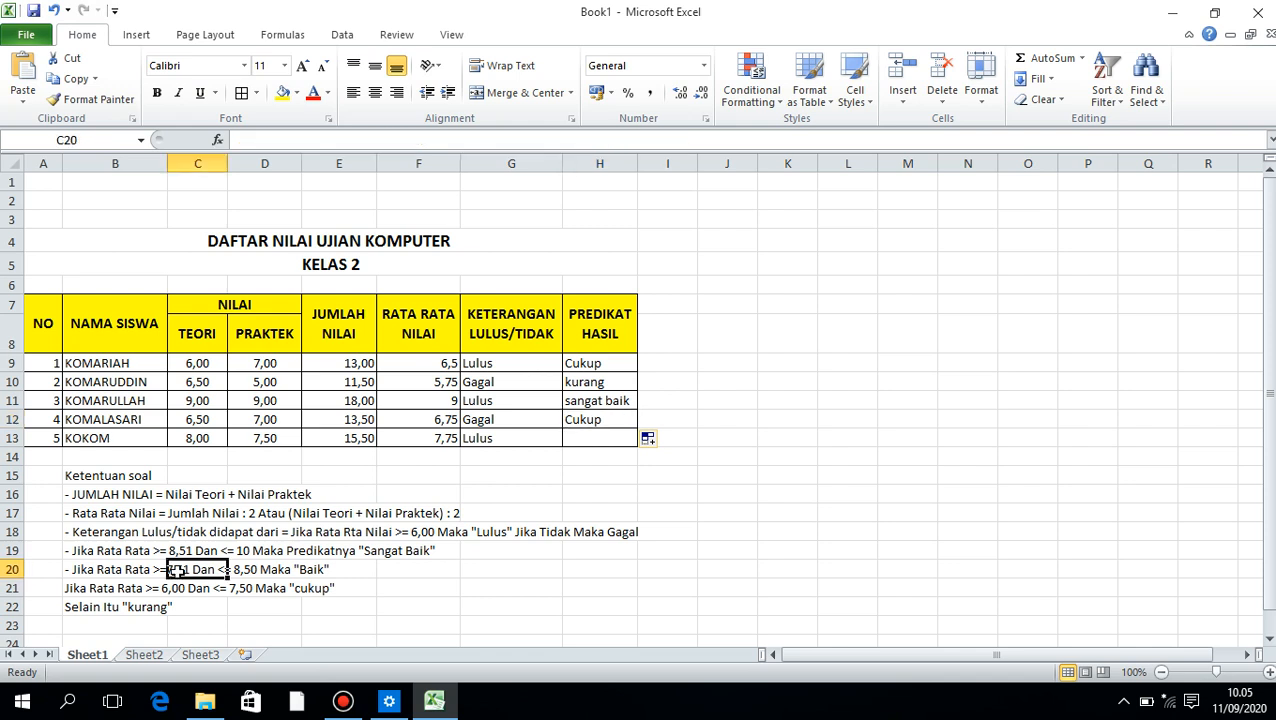
pyautogui.click(607, 421)
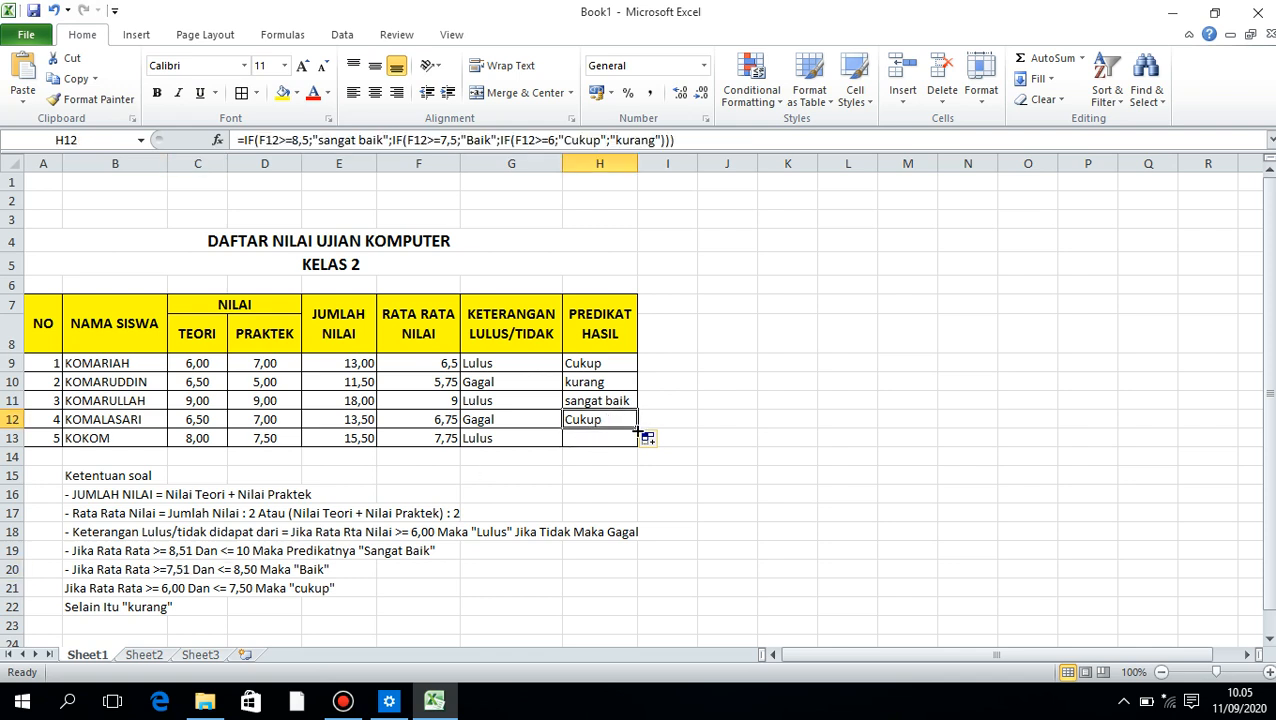
pyautogui.moveTo(636, 430); pyautogui.dragTo(640, 449)
pyautogui.click(578, 445)
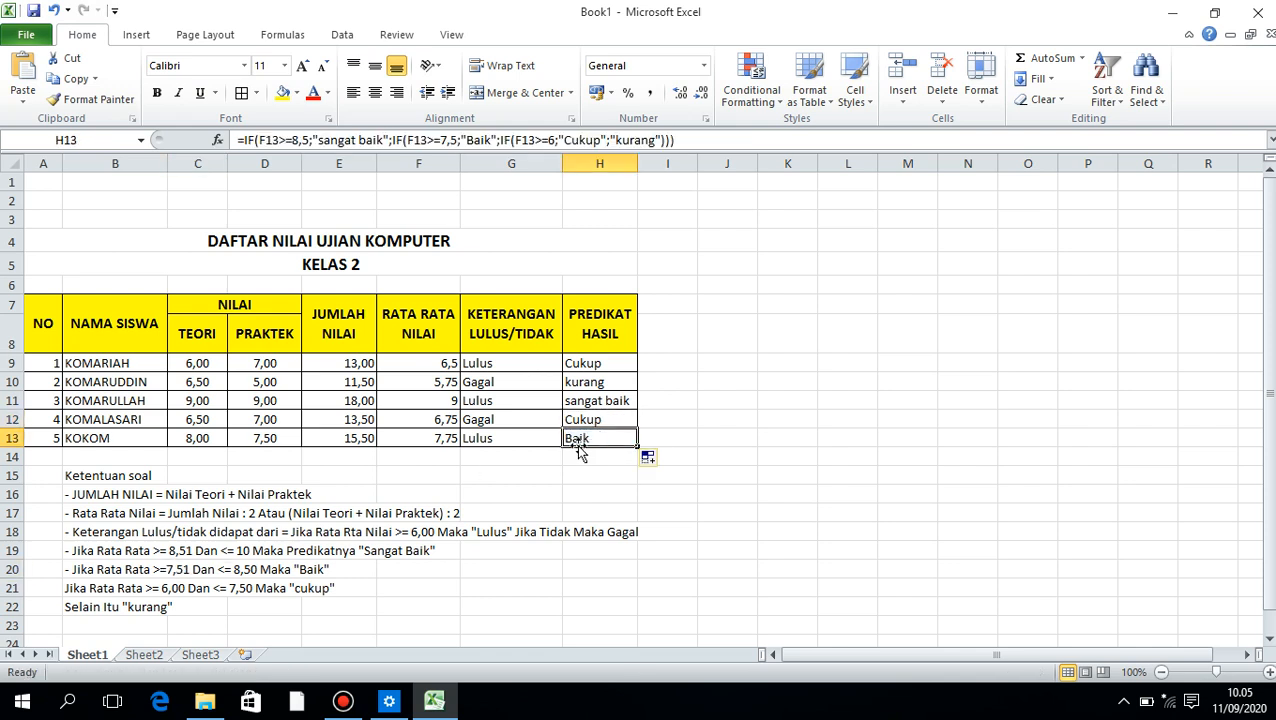
pyautogui.click(658, 340)
pyautogui.click(584, 331)
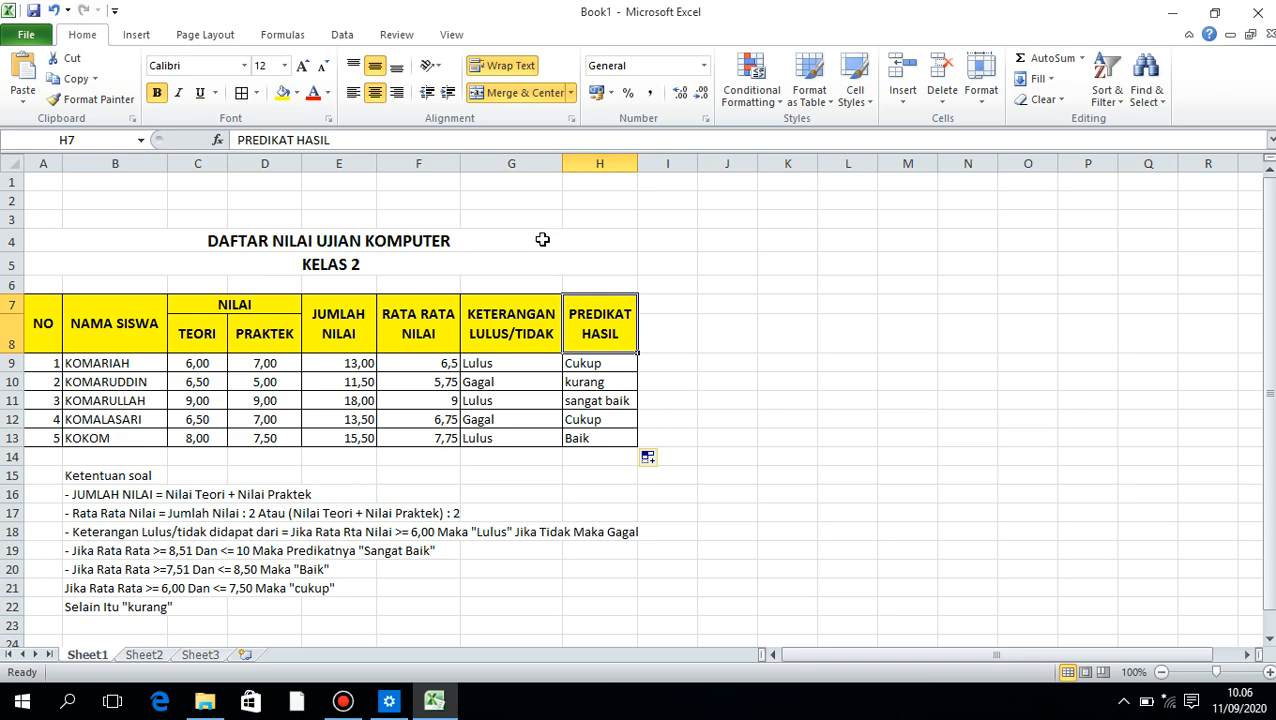
# - Start saving the workbook and choose the BELAJAR MS EXCEL 2010 folder on the Data (D:) drive as its location
pyautogui.click(33, 13)
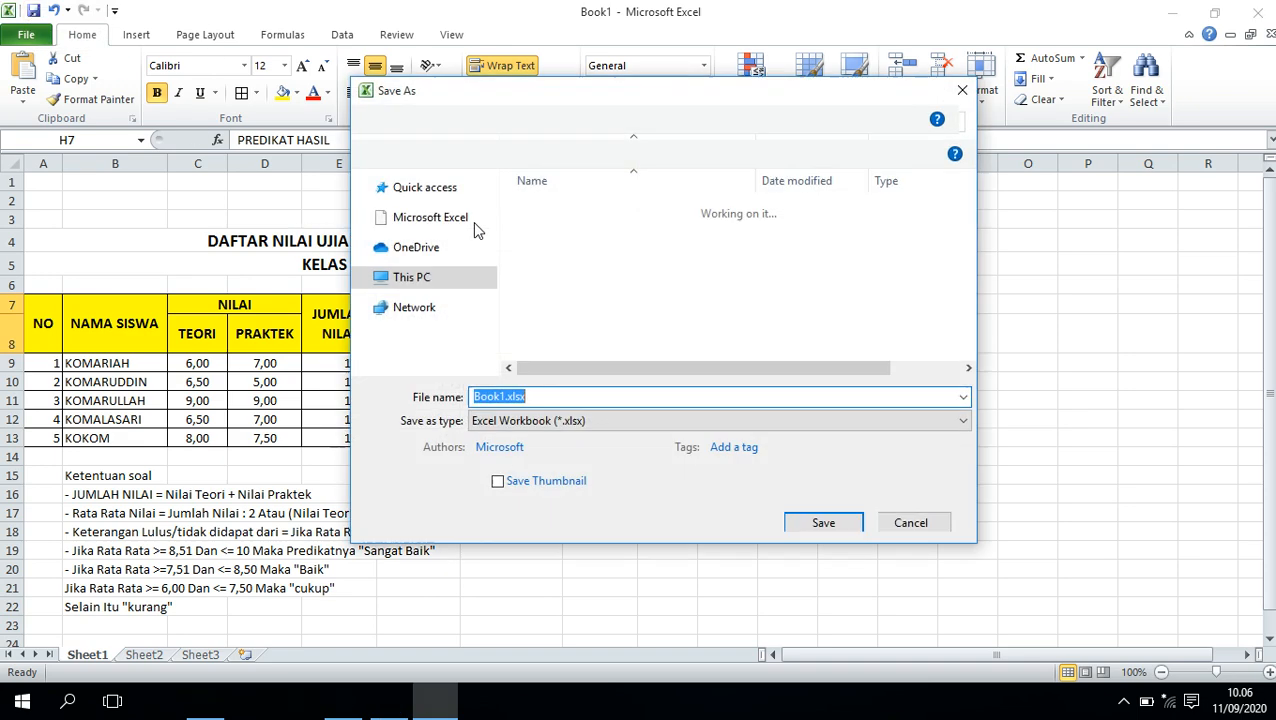
pyautogui.moveTo(490, 330); pyautogui.dragTo(470, 362)
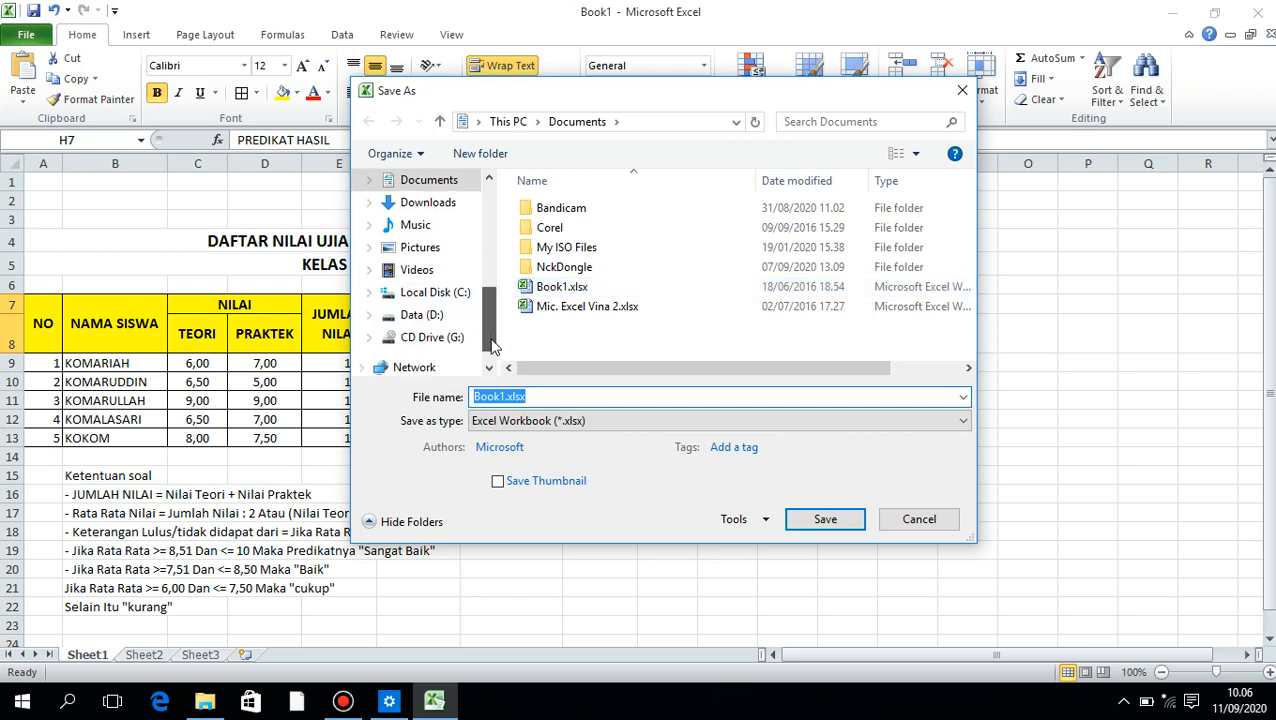
pyautogui.click(424, 292)
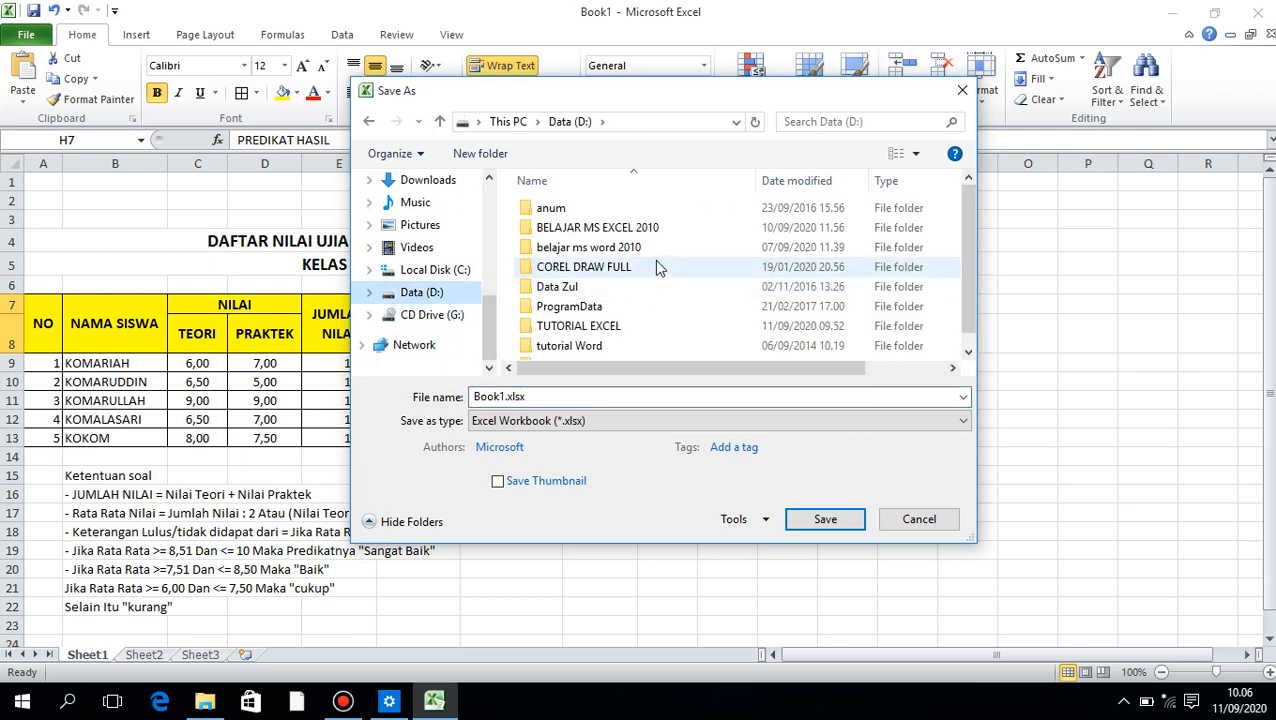
pyautogui.doubleClick(648, 229)
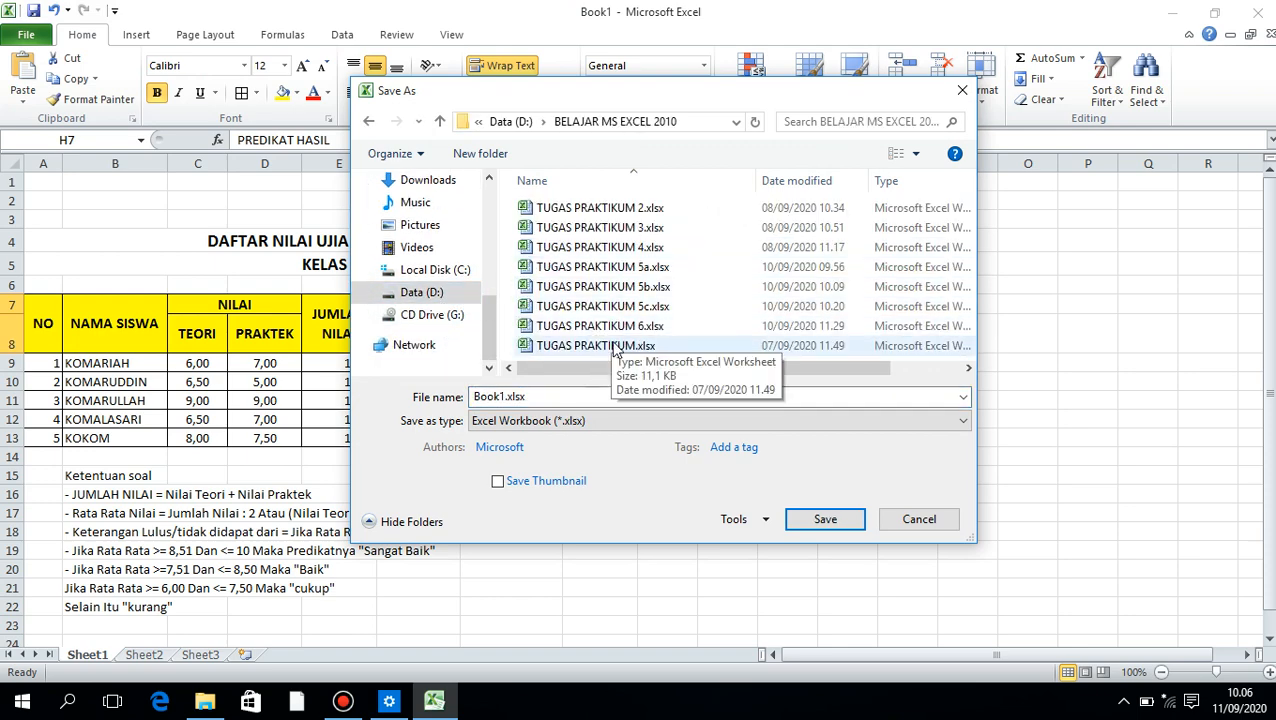
# - Reuse the existing name TUGAS PRAKTIKUM 6.xlsx for the workbook, remove the number 6 from it, and save the file
pyautogui.click(617, 345)
pyautogui.click(600, 326)
pyautogui.doubleClick(594, 396)
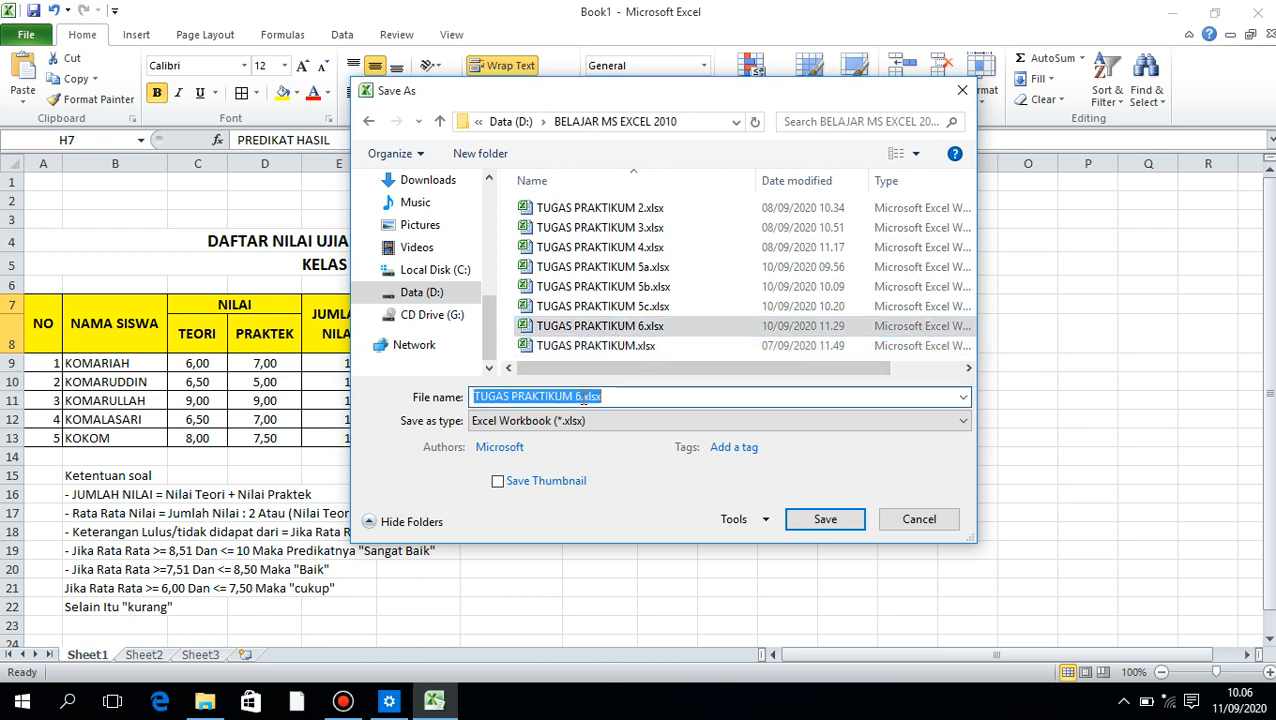
pyautogui.click(582, 396)
pyautogui.press('BackSpace')
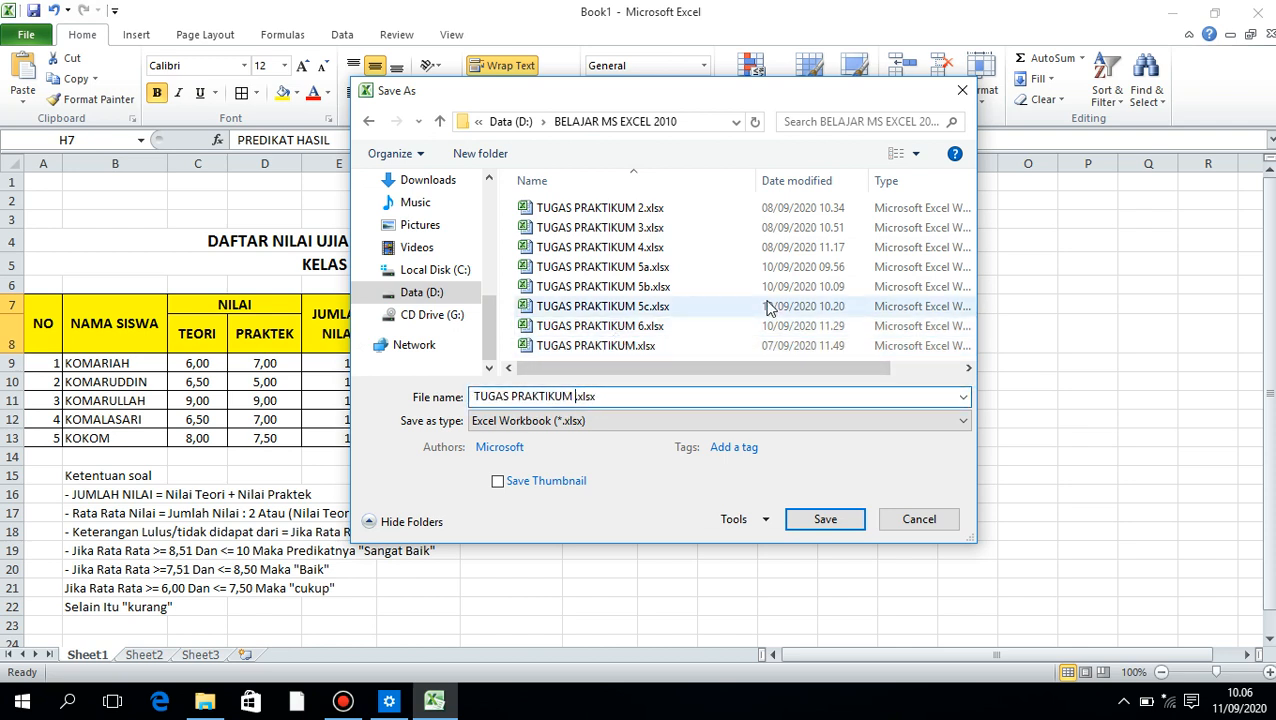
pyautogui.press('Return')
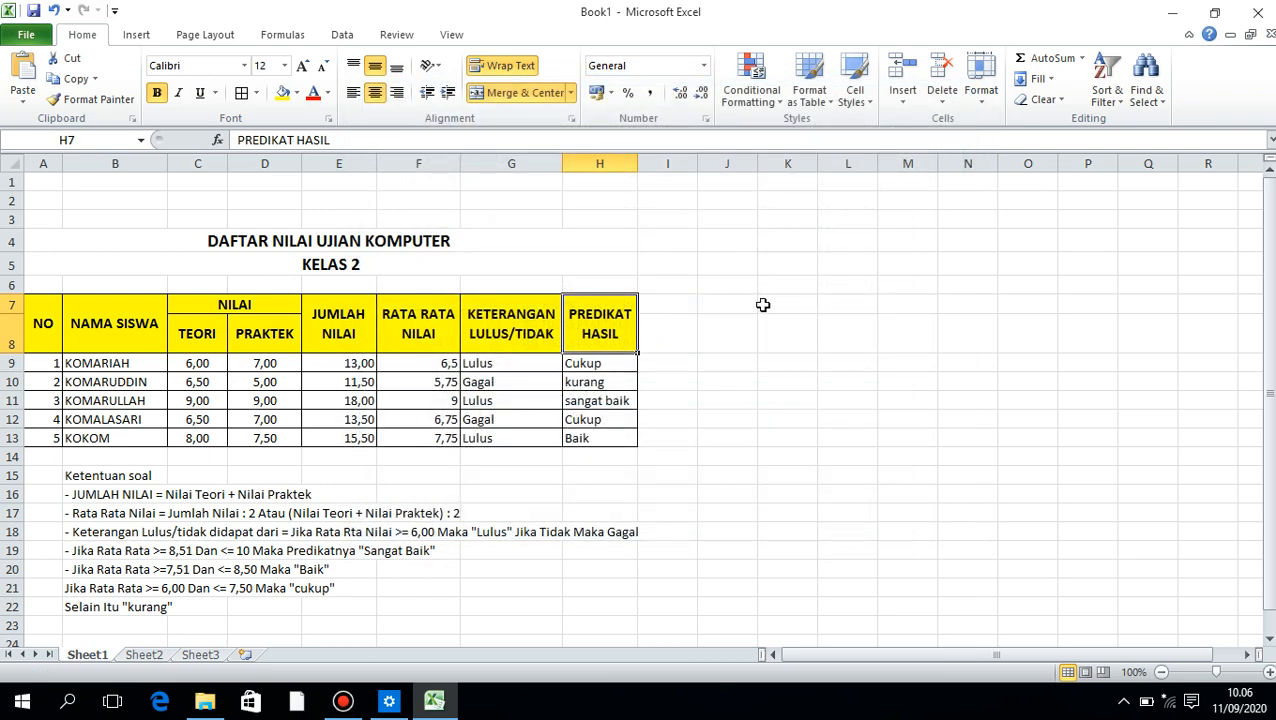